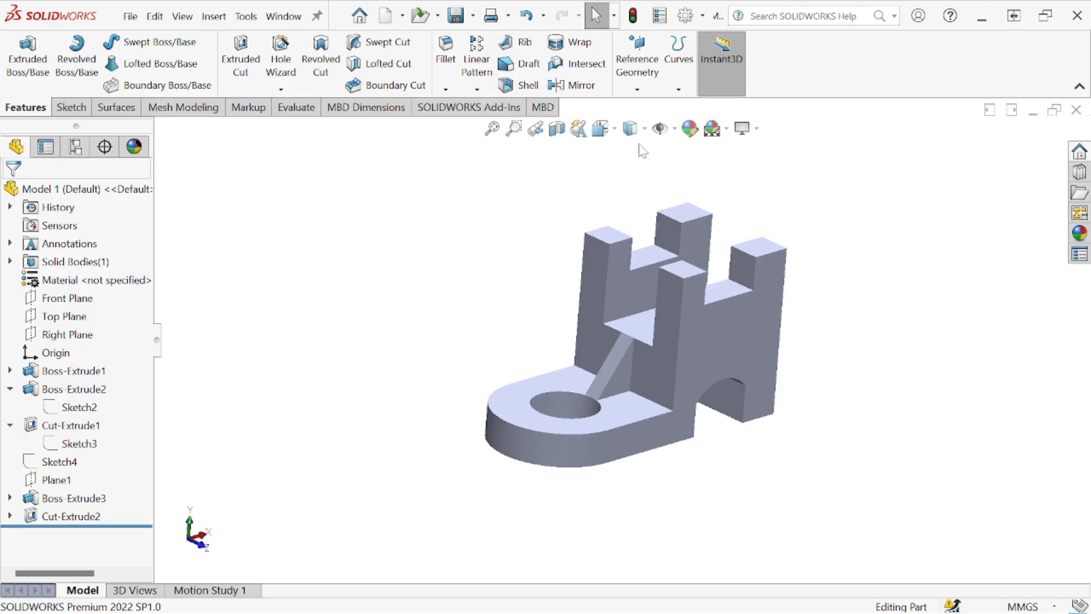
# - Display the finished bracket as shaded with edges and examine its towers, base, rib and arch from several angles
pyautogui.click(632, 129)
pyautogui.click(633, 159)
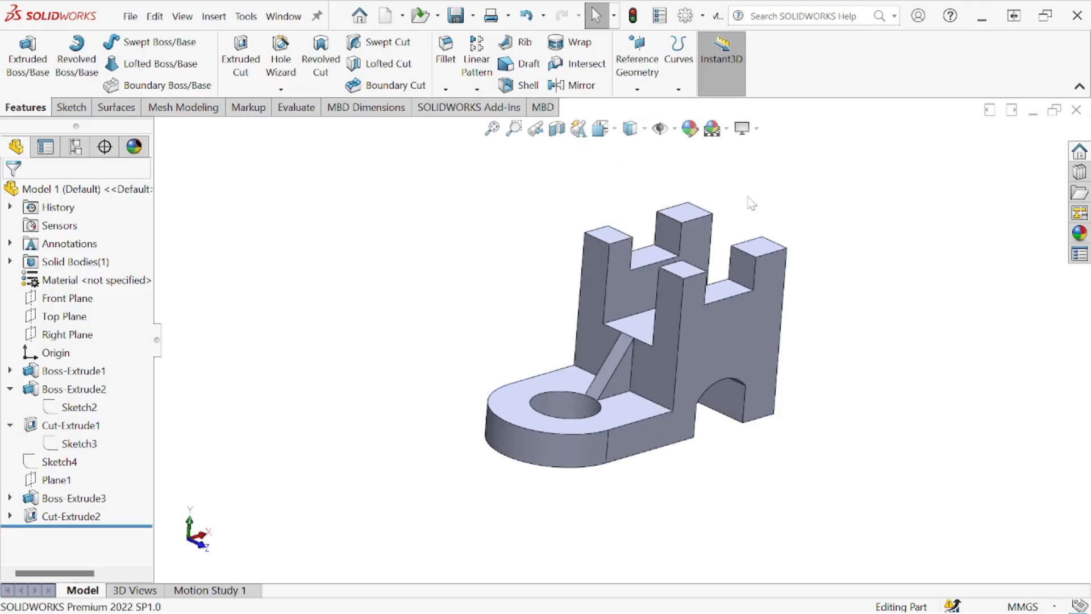
pyautogui.moveTo(776, 220); pyautogui.dragTo(742, 210, button='middle')
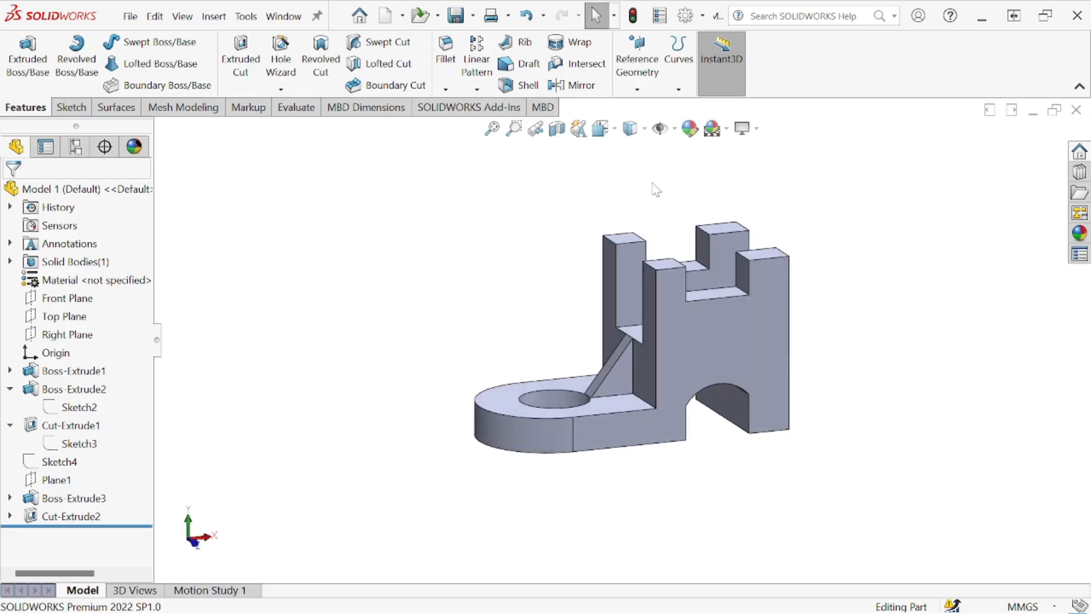
pyautogui.click(613, 137)
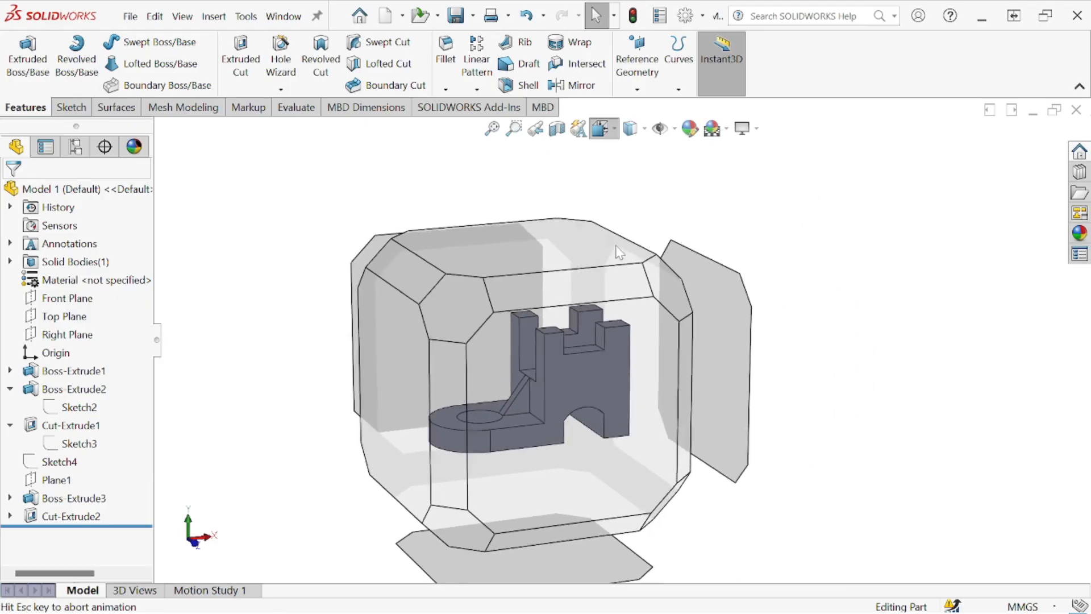
pyautogui.click(566, 364)
pyautogui.moveTo(527, 311); pyautogui.dragTo(600, 377, button='middle')
pyautogui.scroll(2, 601, 377)
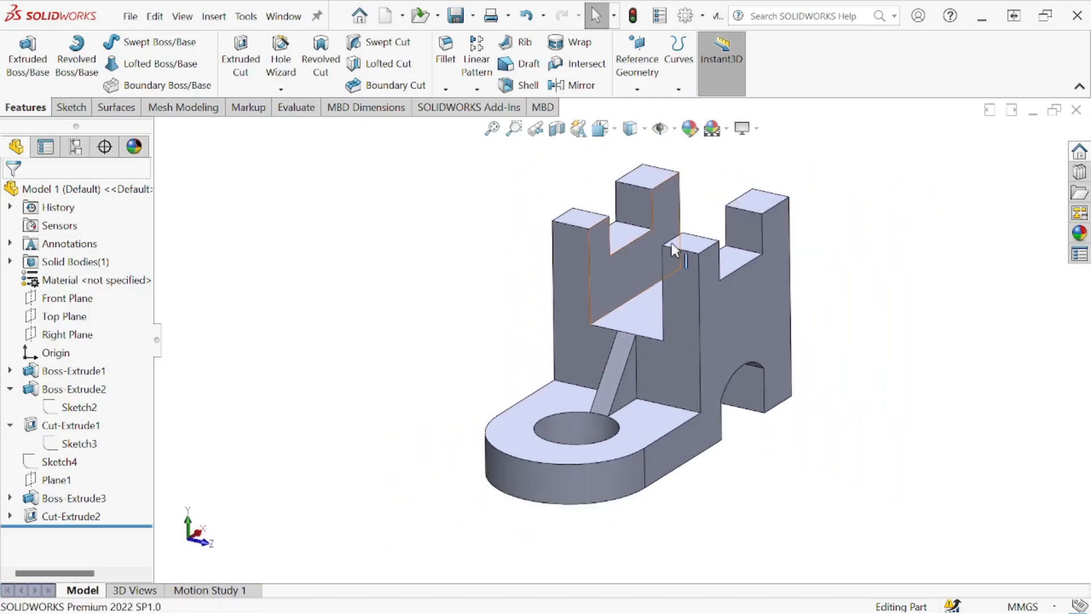
pyautogui.moveTo(689, 214); pyautogui.dragTo(712, 213, button='middle')
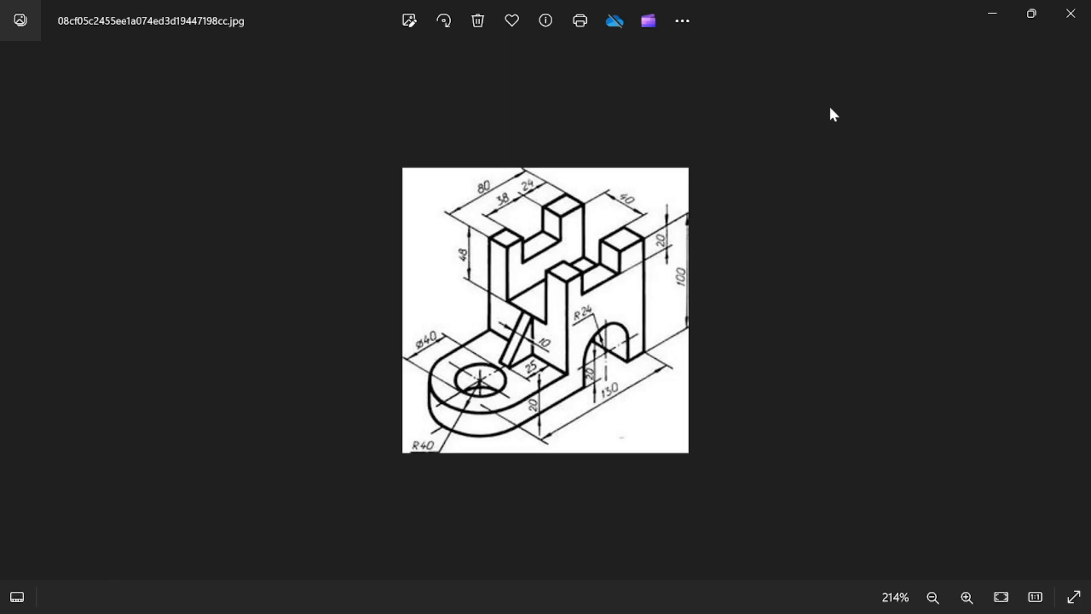
# - Switch from the reference drawing to the empty part in SOLIDWORKS and park the drawing's window off to the side
pyautogui.click(991, 14)
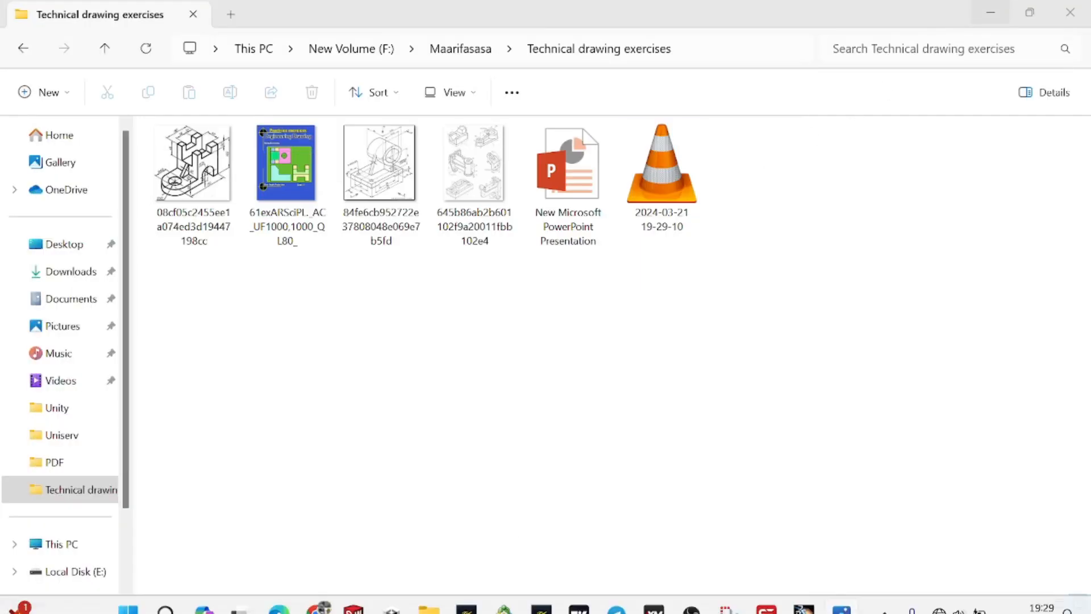
pyautogui.click(354, 594)
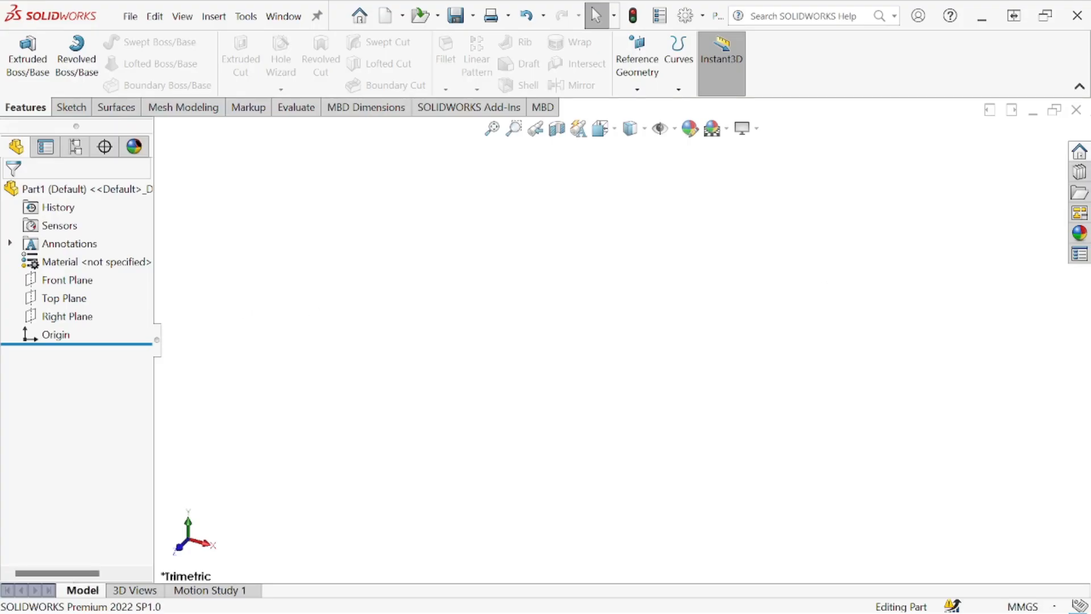
pyautogui.moveTo(535, 609)
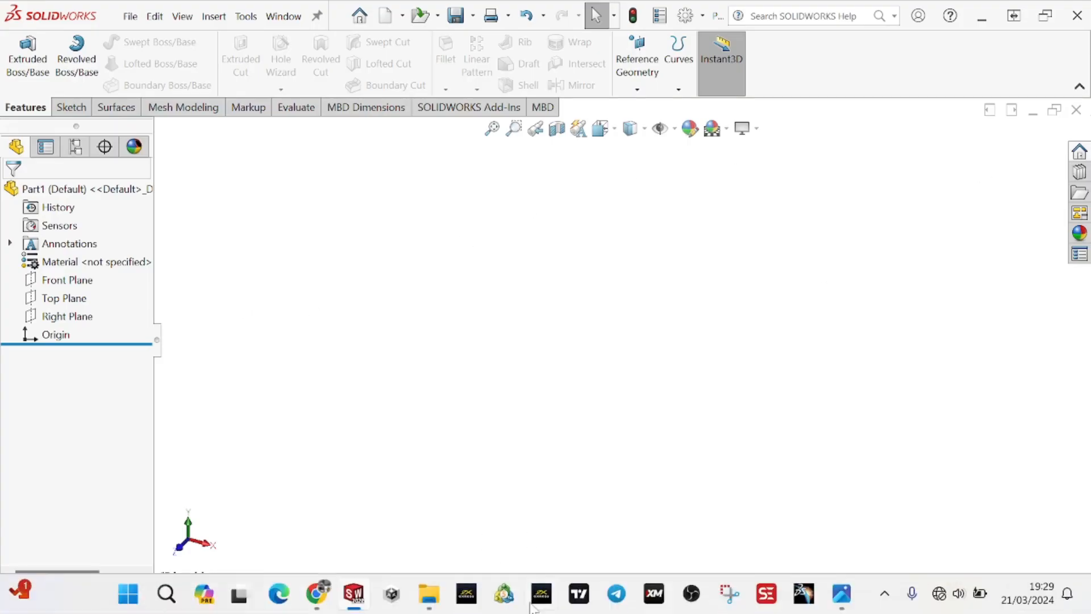
pyautogui.click(848, 596)
pyautogui.moveTo(780, 15); pyautogui.dragTo(1090, 86)
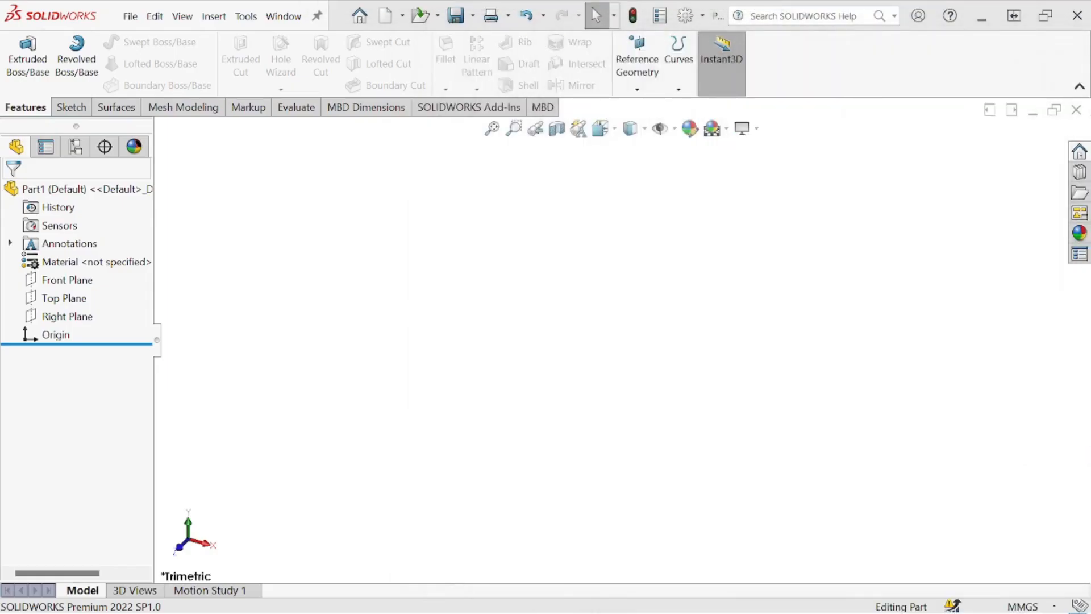
# - Start a sketch on the Front Plane and consult the reference drawing for the overall dimensions
pyautogui.click(69, 281)
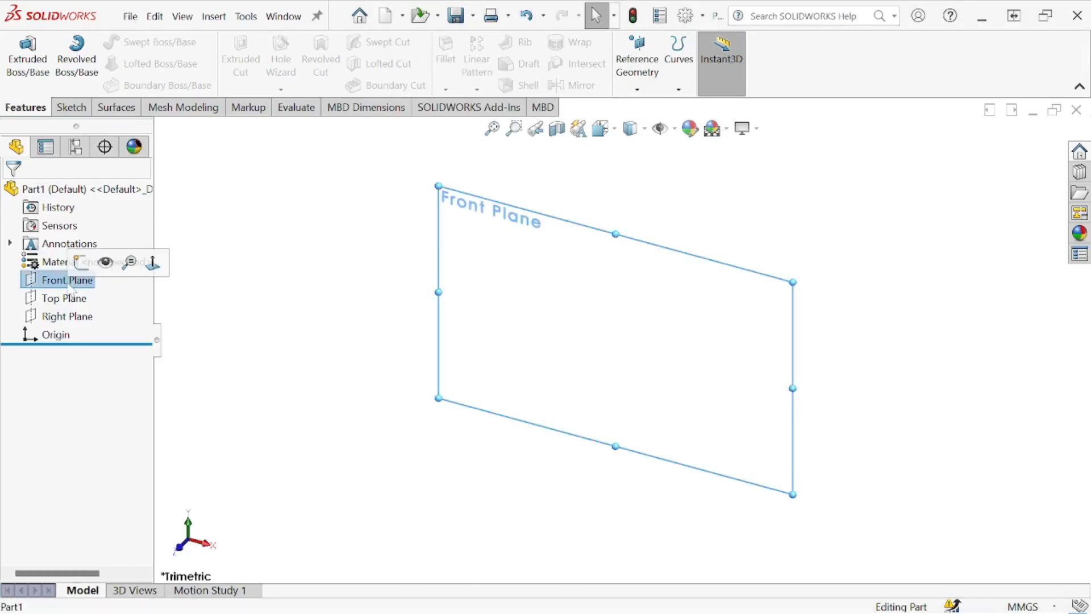
pyautogui.click(78, 270)
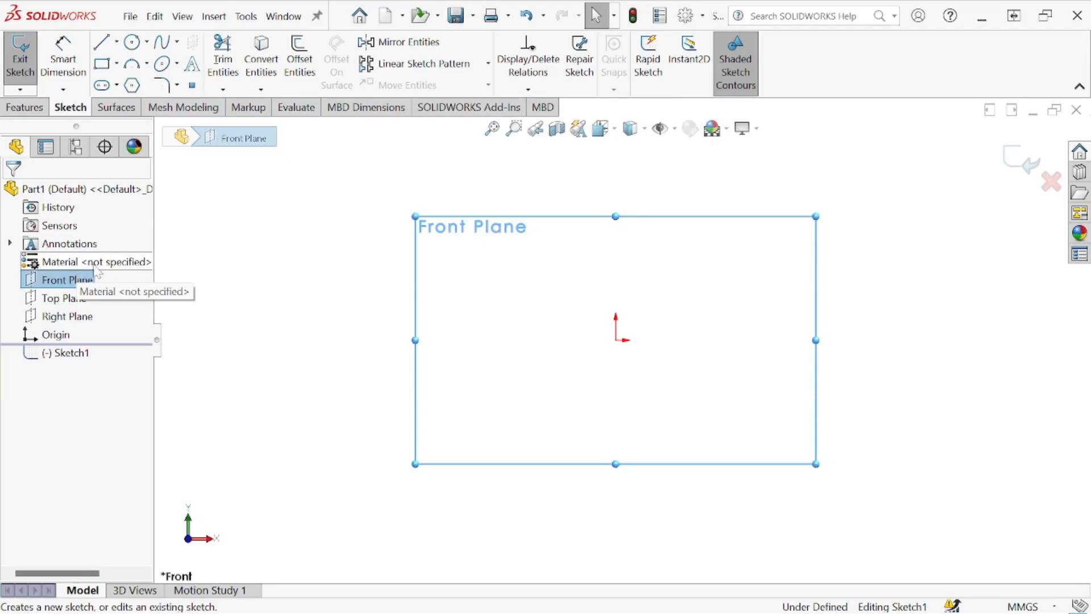
pyautogui.moveTo(1090, 130); pyautogui.dragTo(667, 105)
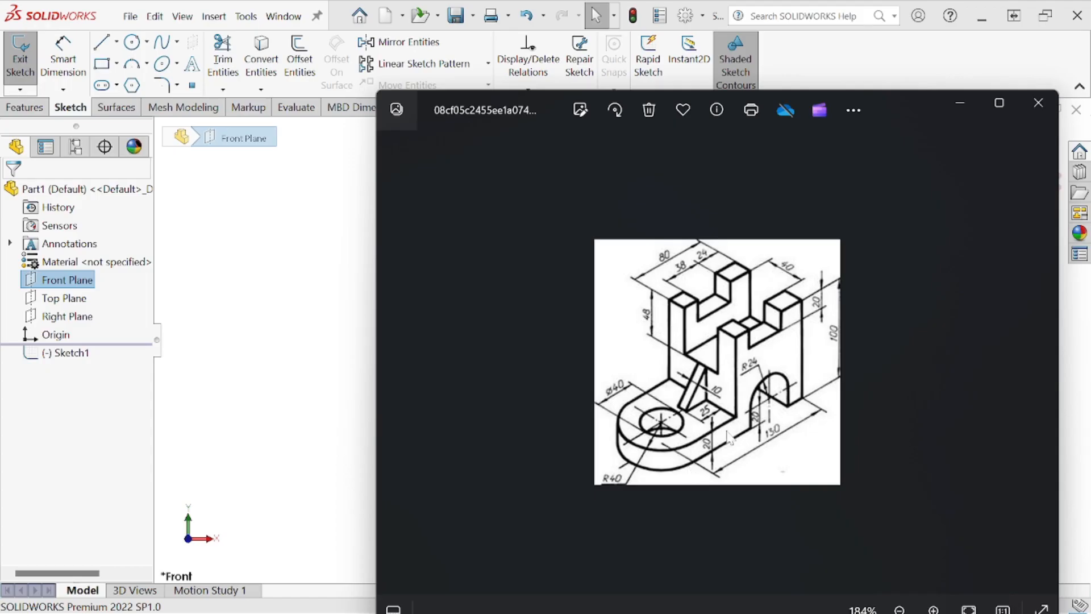
pyautogui.moveTo(893, 107); pyautogui.dragTo(1090, 82)
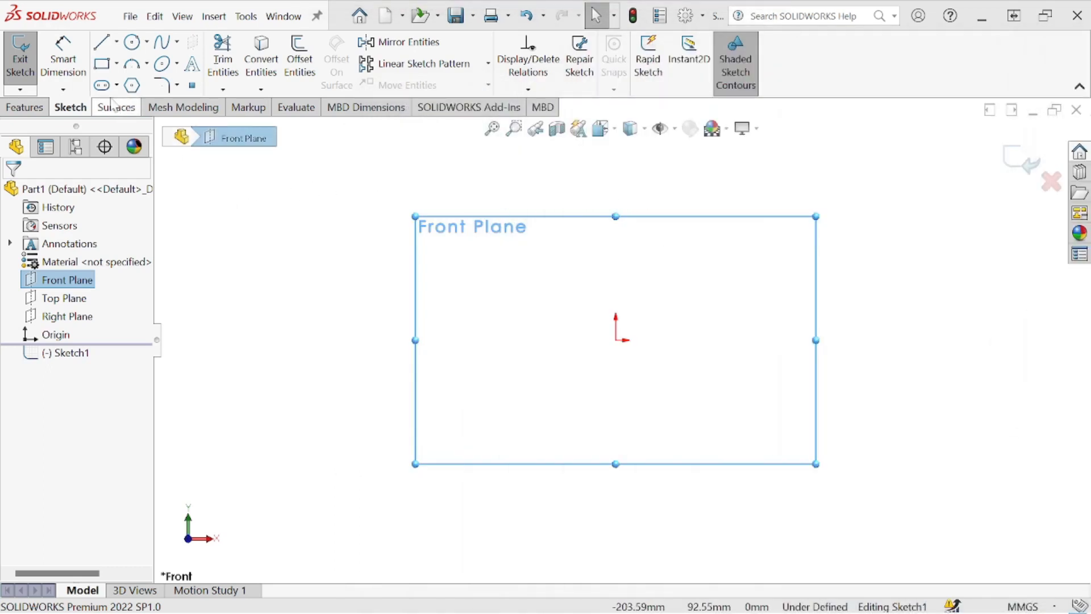
# - Draw a corner rectangle around the origin, about 134 mm wide and 58 mm high
pyautogui.click(103, 63)
pyautogui.click(481, 276)
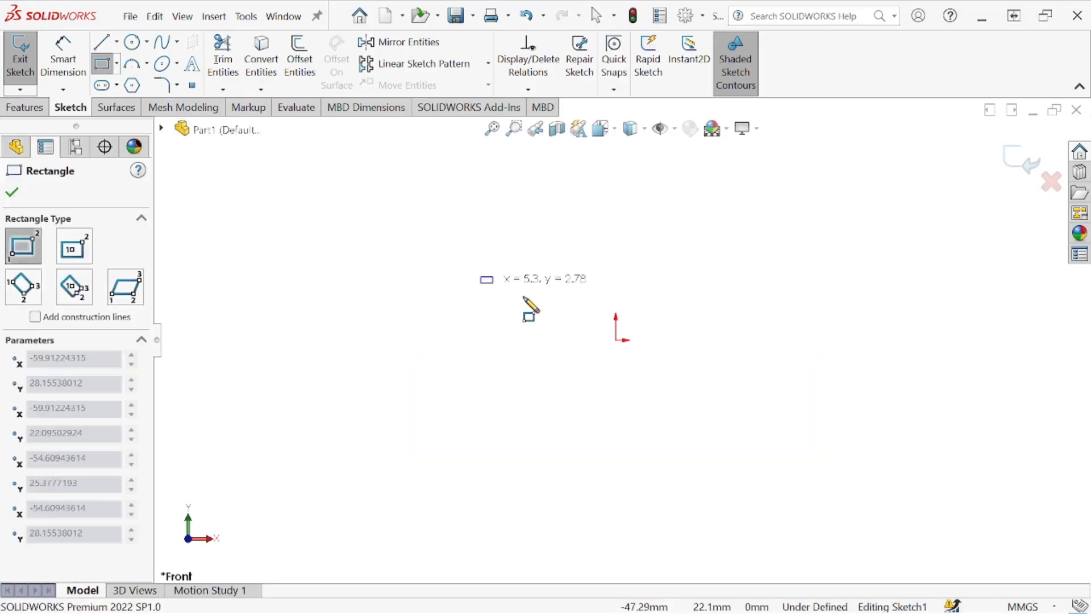
pyautogui.click(782, 410)
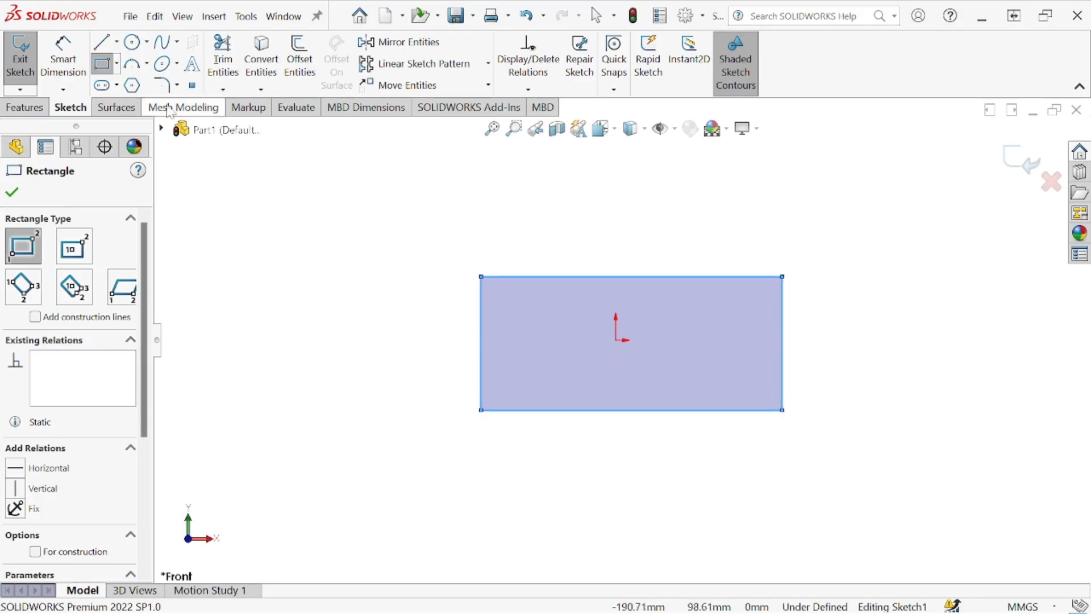
# - Dimension the rectangle's bottom edge and set its length to 130 mm
pyautogui.click(62, 59)
pyautogui.click(516, 412)
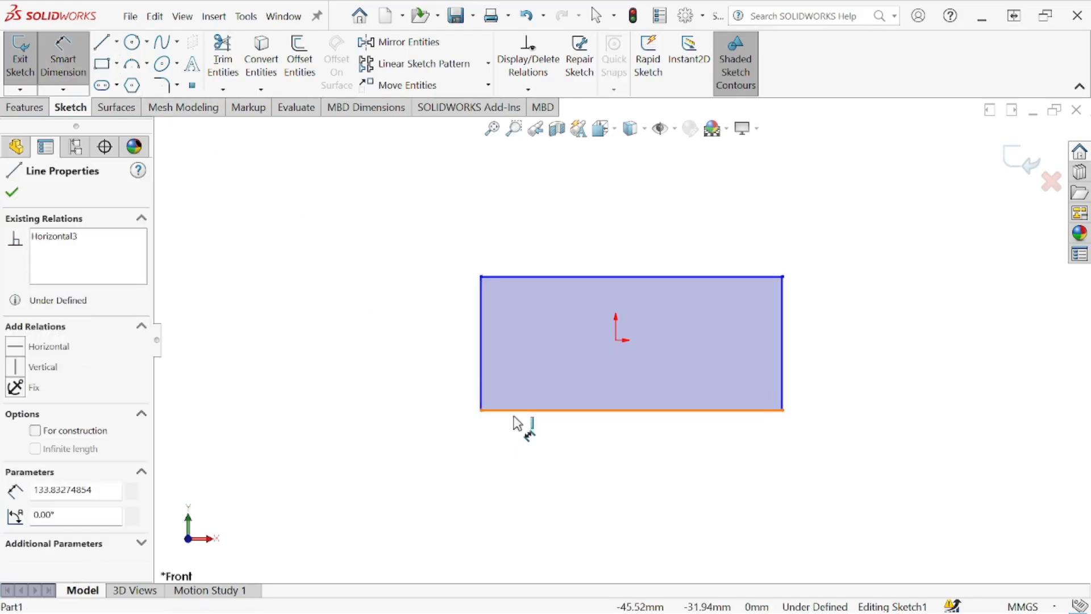
pyautogui.click(518, 449)
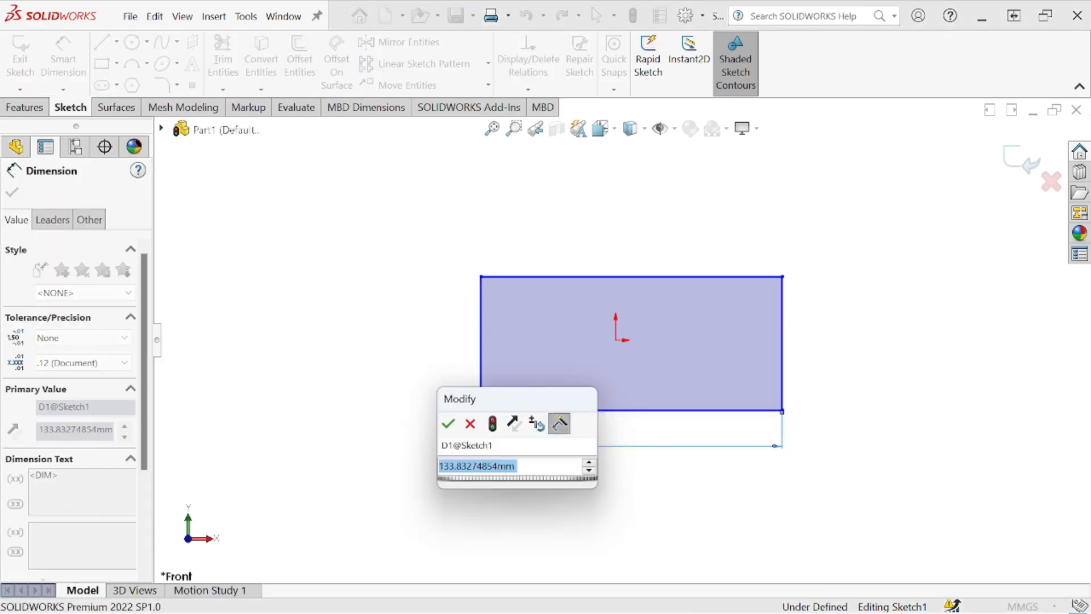
pyautogui.write('130')
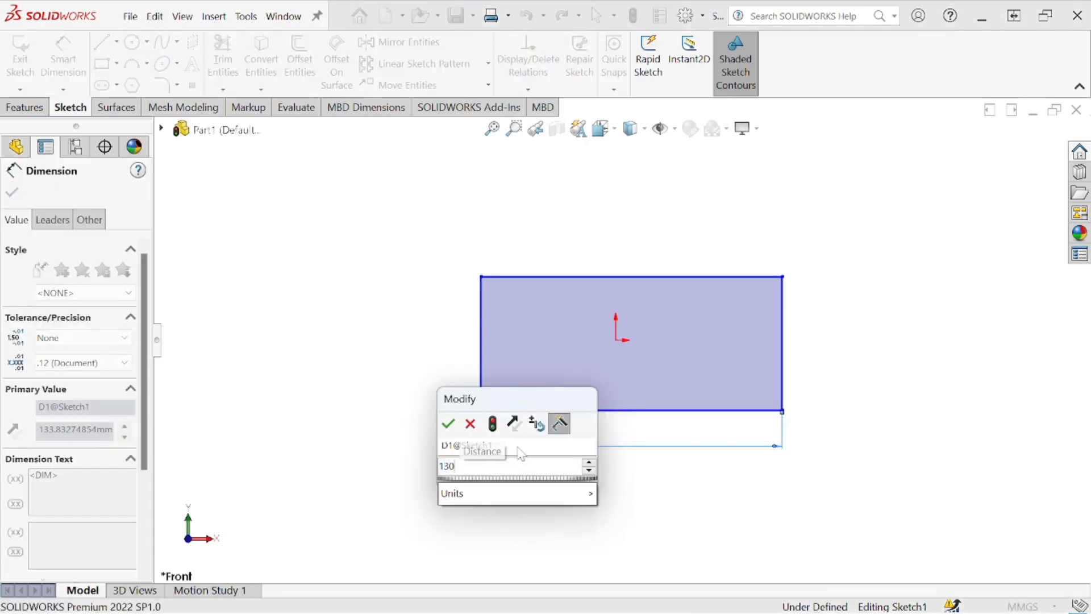
pyautogui.click(447, 425)
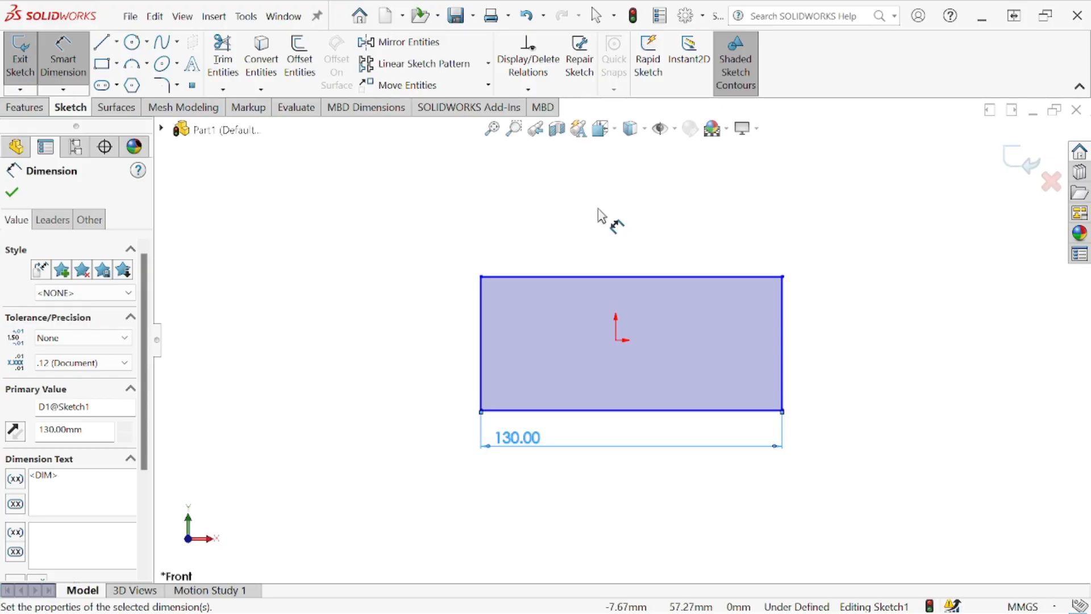
# - Check the height in the reference drawing and dimension the rectangle's right edge to 100 mm
pyautogui.moveTo(1090, 95)
pyautogui.mouseDown()
pyautogui.moveTo(514, 93)
pyautogui.moveTo(362, 74)
pyautogui.moveTo(412, 103)
pyautogui.mouseUp()
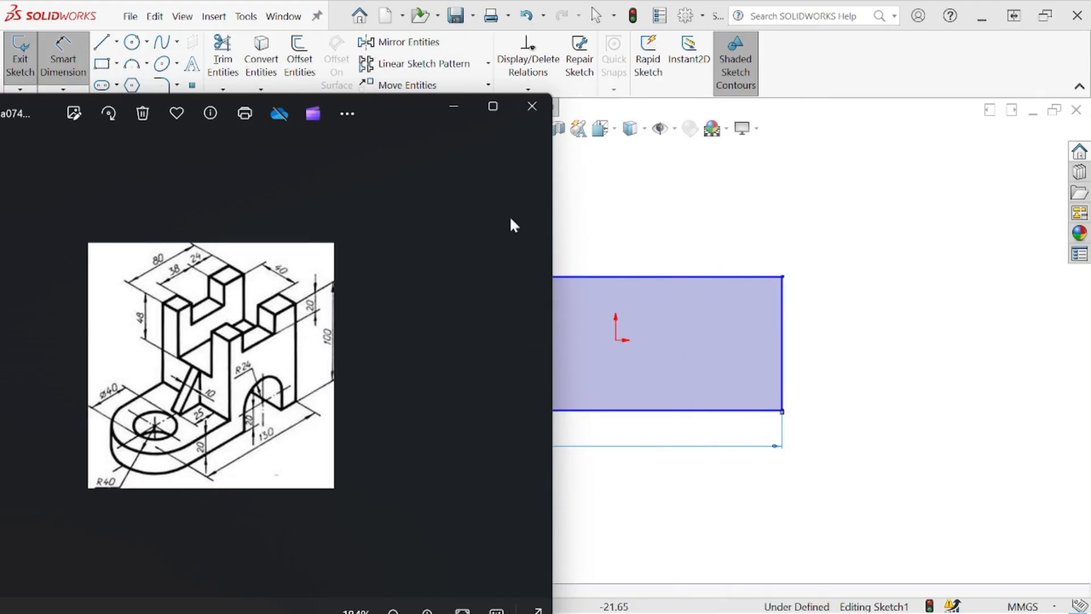
pyautogui.moveTo(397, 107); pyautogui.dragTo(1090, 174)
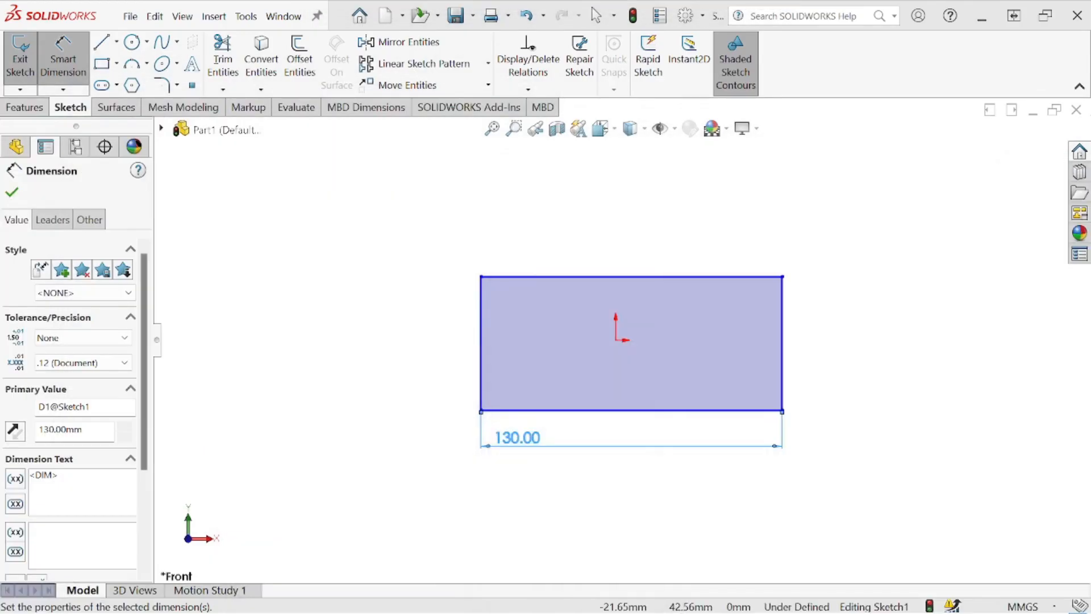
pyautogui.click(790, 341)
pyautogui.click(856, 347)
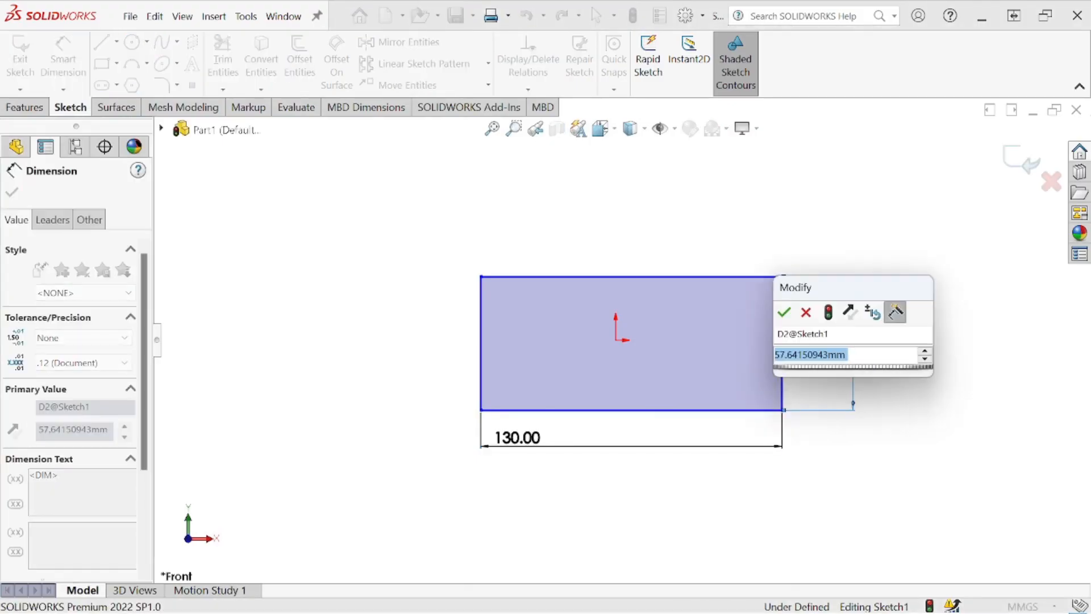
pyautogui.write('100')
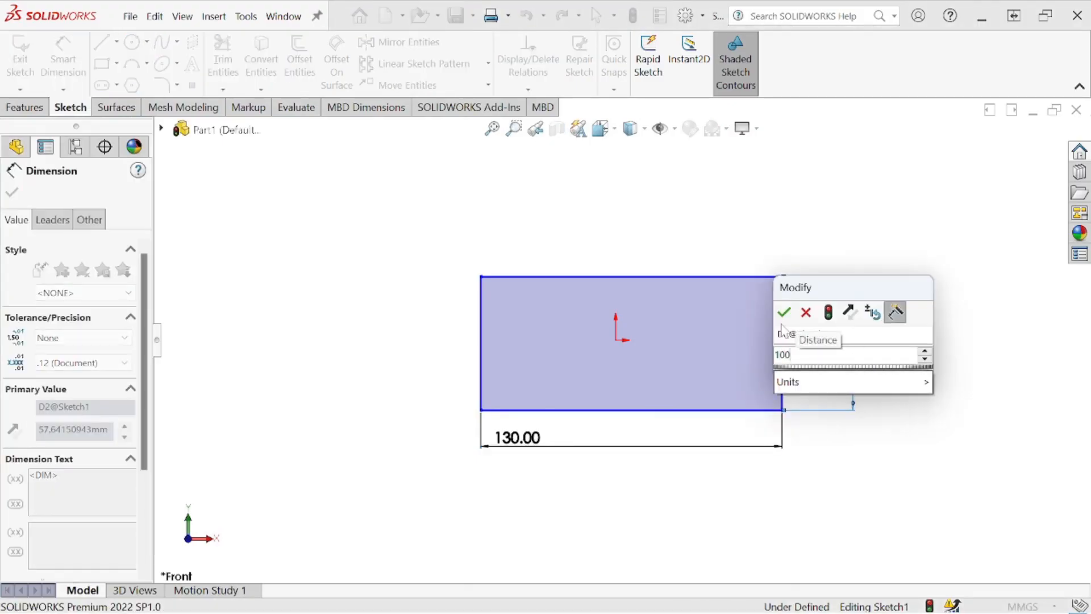
pyautogui.press('Return')
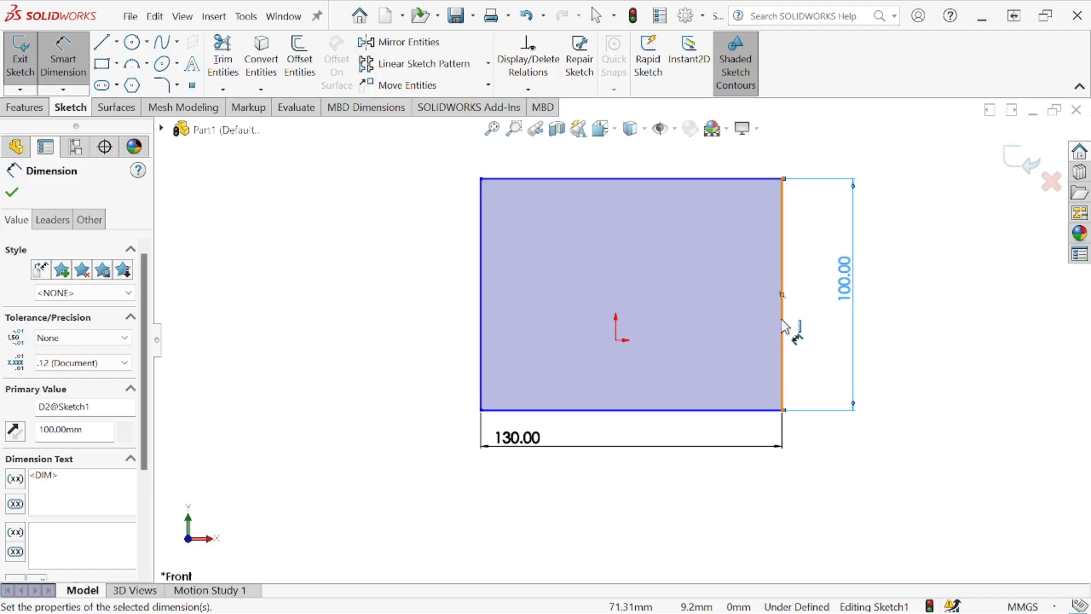
# - Sketch a three-line rectangular notch down from the top edge, about 34 mm wide and 23 mm from the right corner
pyautogui.press('l')
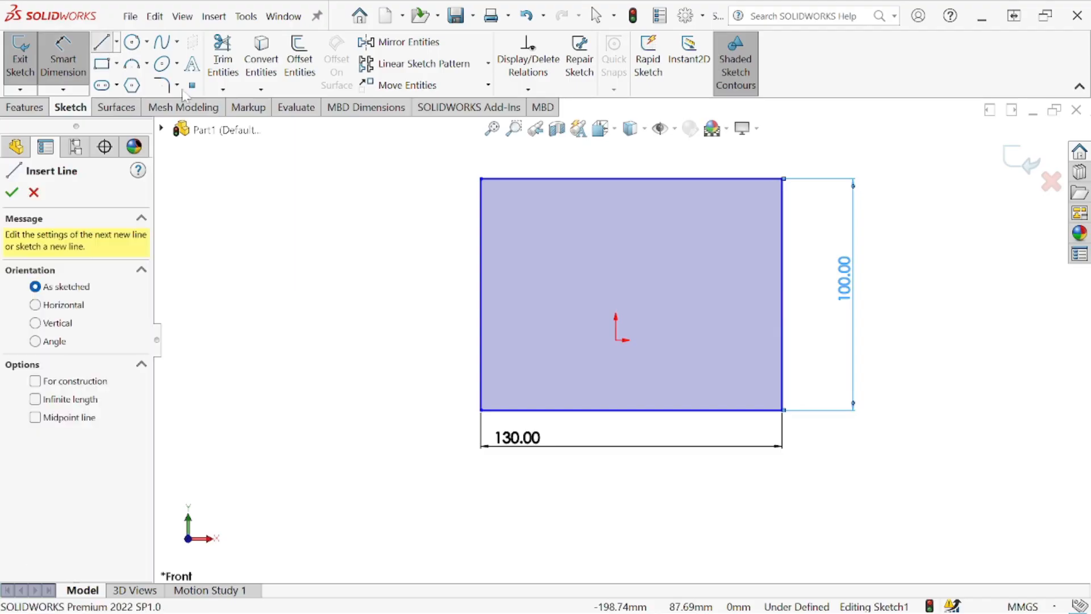
pyautogui.click(729, 179)
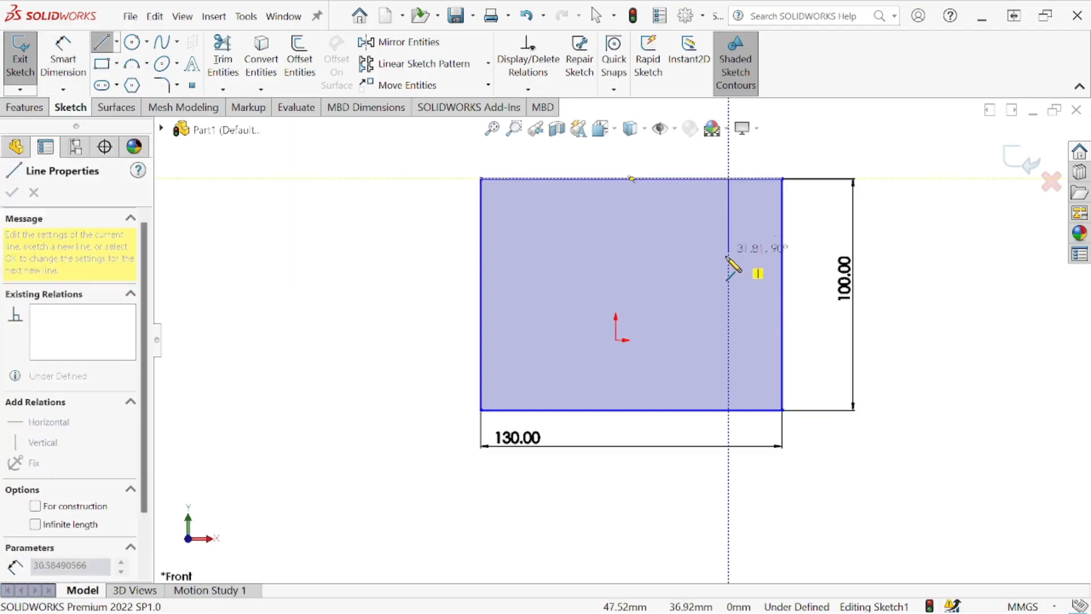
pyautogui.click(729, 245)
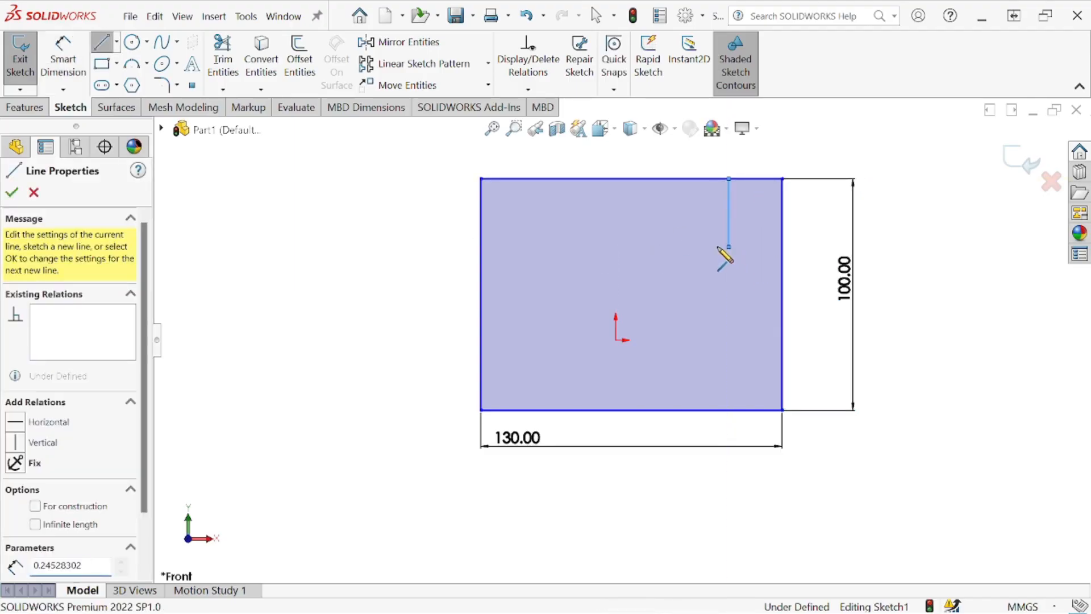
pyautogui.click(649, 246)
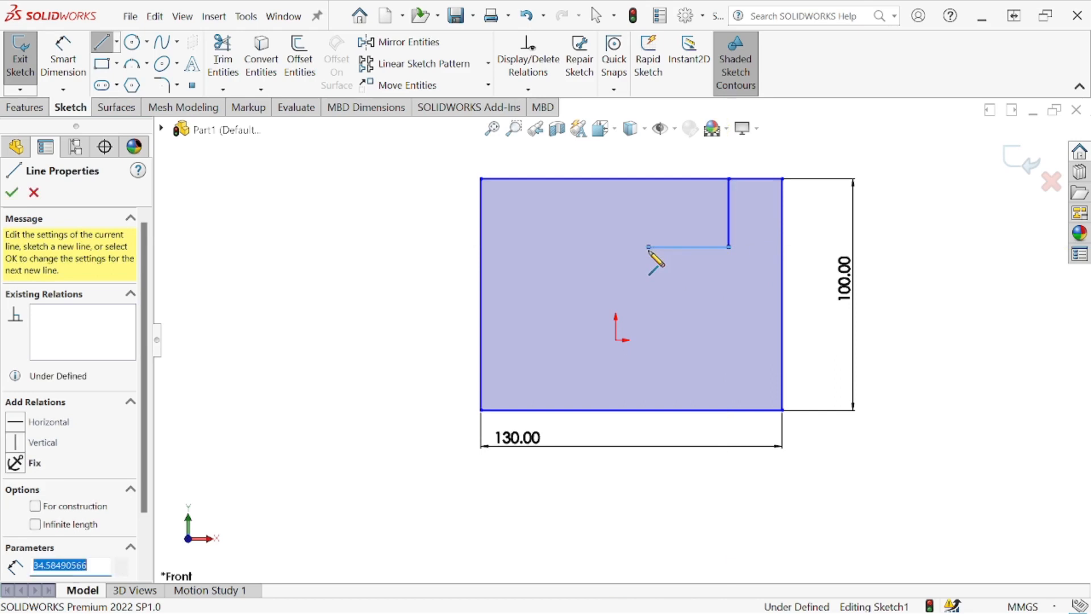
pyautogui.click(648, 179)
pyautogui.rightClick(609, 162)
pyautogui.click(626, 233)
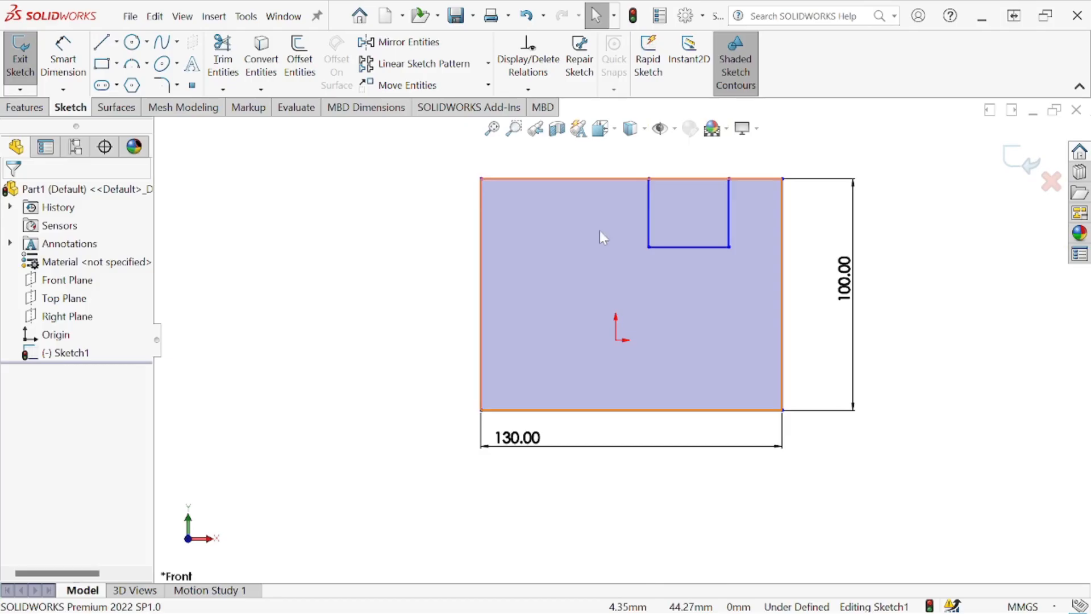
# - Dimension the distance from the notch's upper right corner to the rectangle's top right corner as 24 mm
pyautogui.click(73, 48)
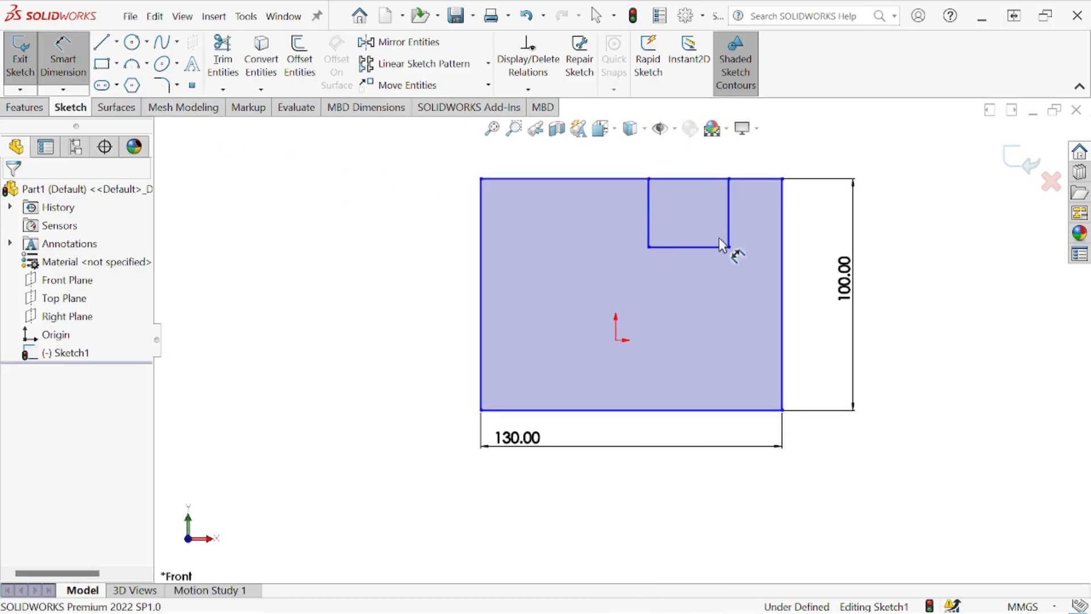
pyautogui.click(729, 179)
pyautogui.click(782, 179)
pyautogui.click(775, 174)
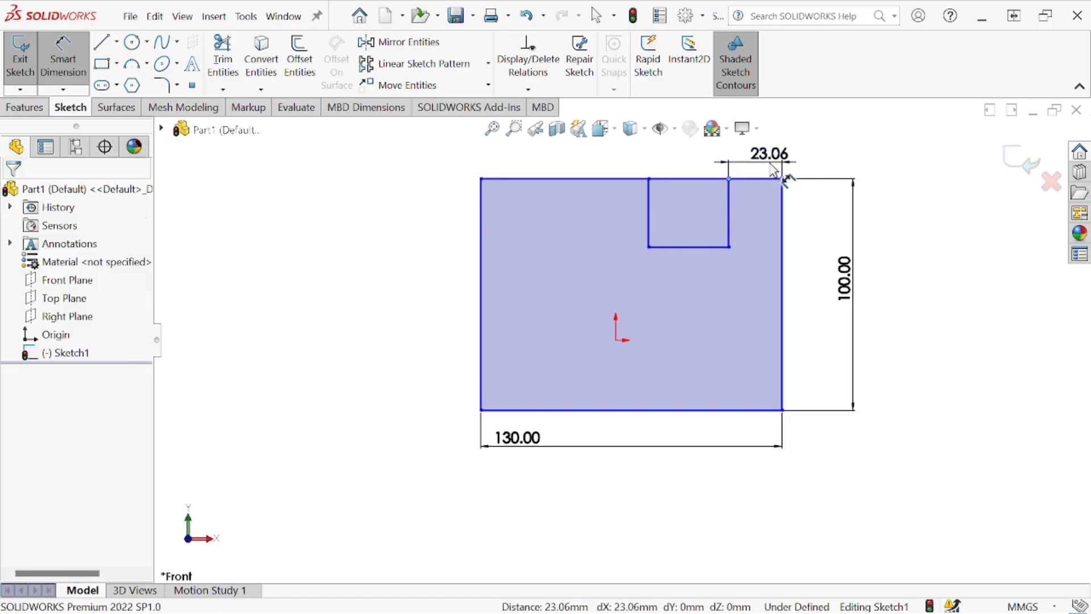
pyautogui.write('24')
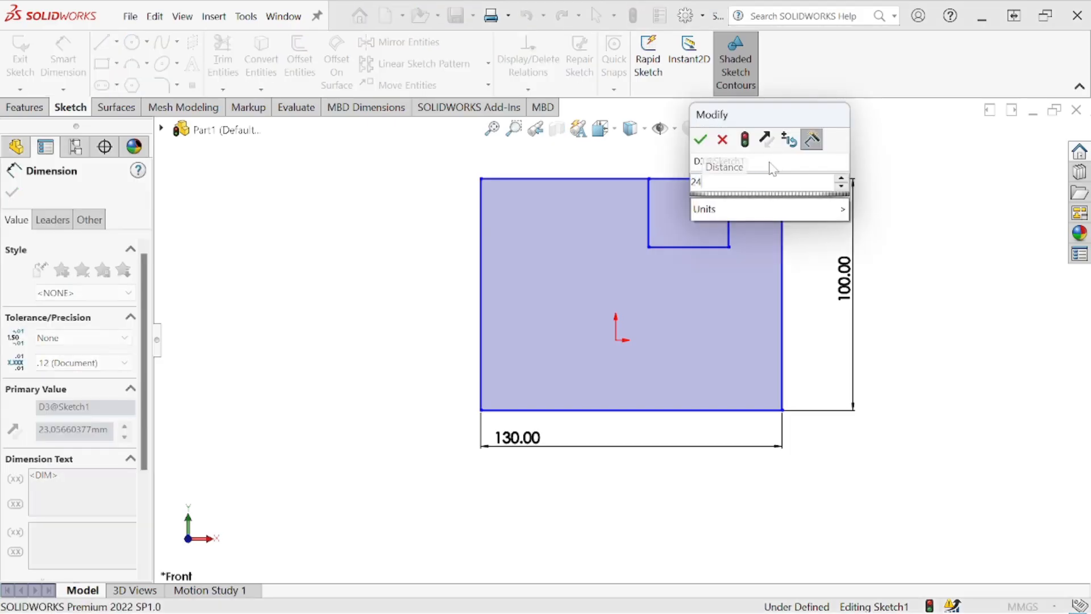
pyautogui.click(701, 140)
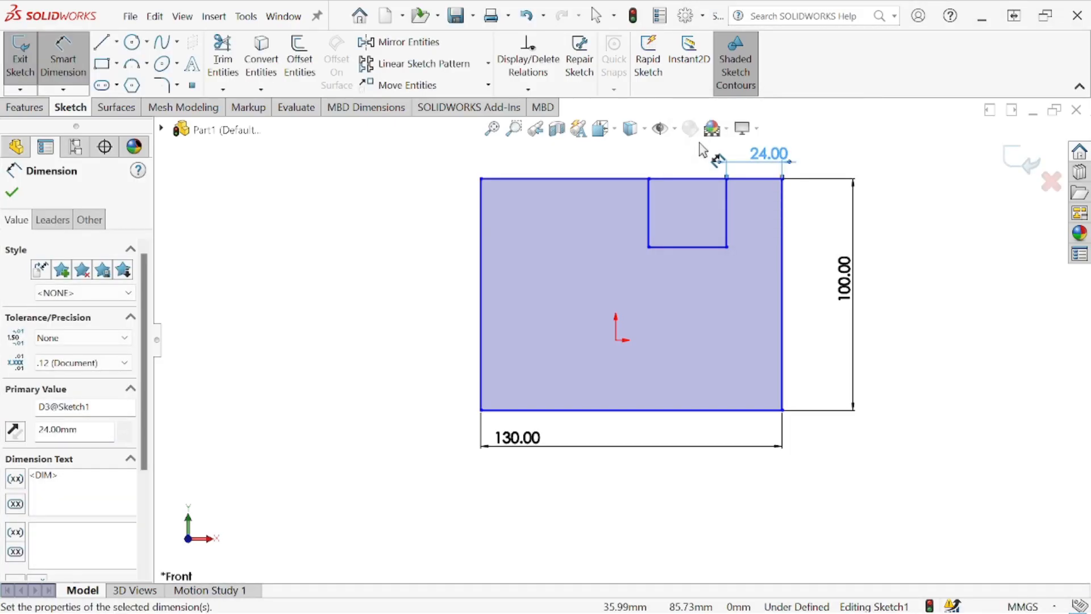
# - Dimension the notch's width between its two upper corners and set it to 38 mm
pyautogui.click(649, 179)
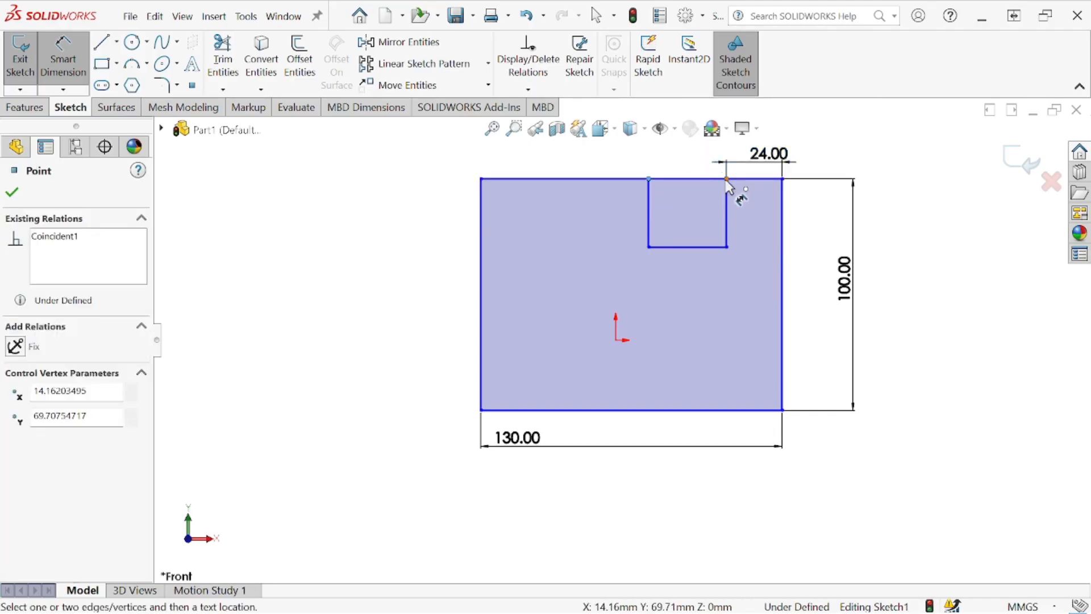
pyautogui.click(728, 179)
pyautogui.click(704, 166)
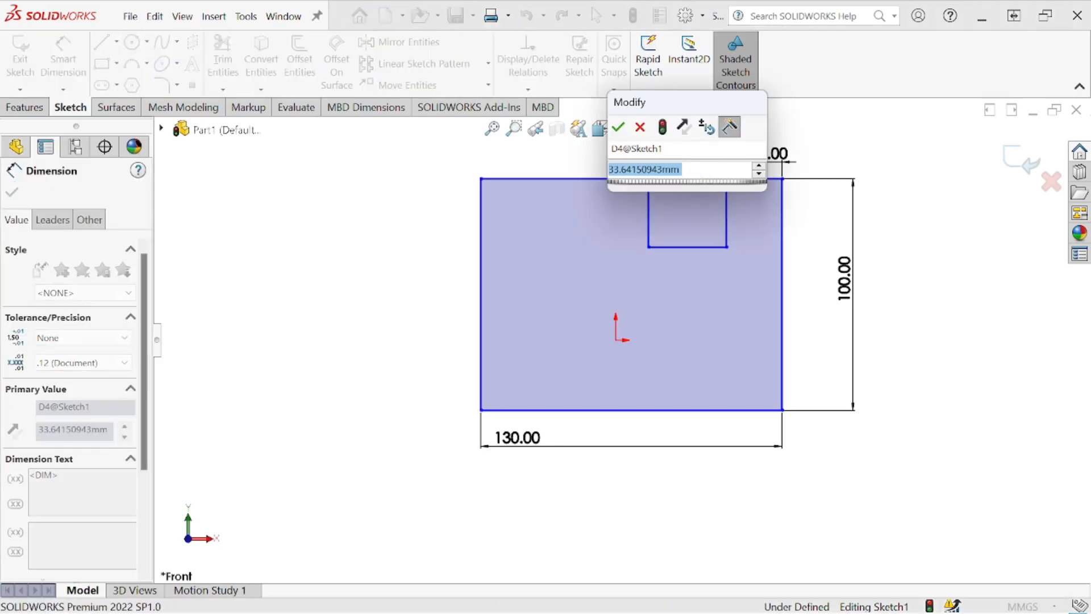
pyautogui.write('38')
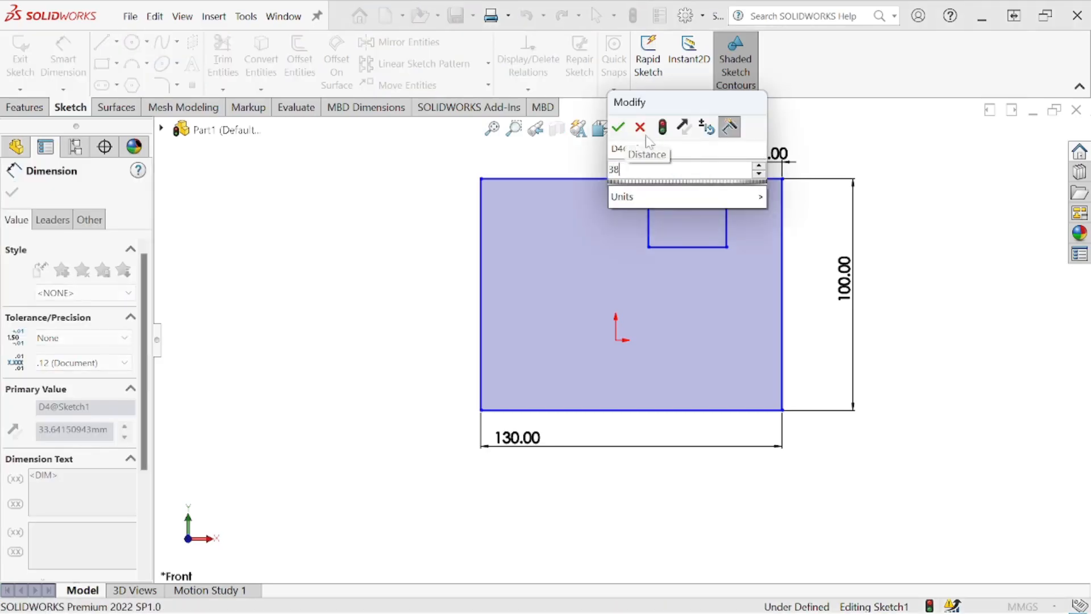
pyautogui.click(618, 129)
# - Trim away the segment of the rectangle's top edge that spans the notch opening
pyautogui.click(223, 62)
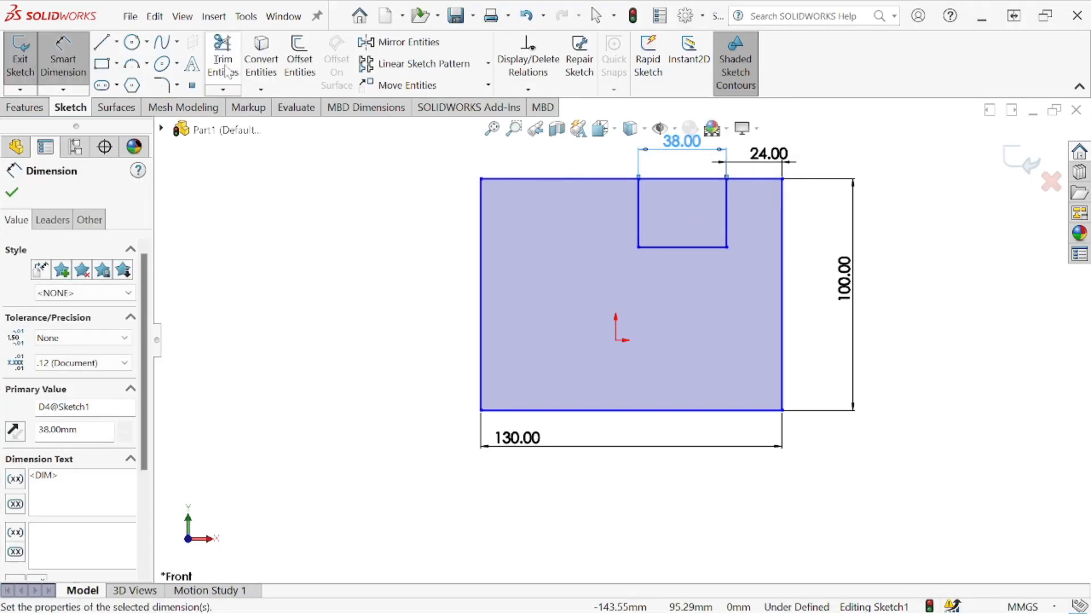
pyautogui.click(682, 180)
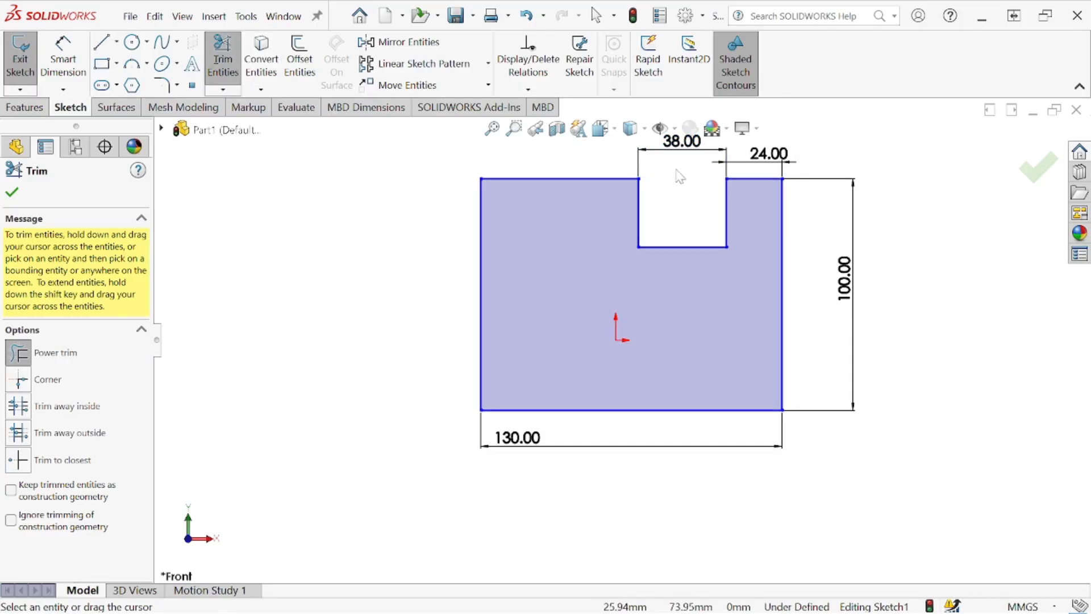
pyautogui.click(12, 193)
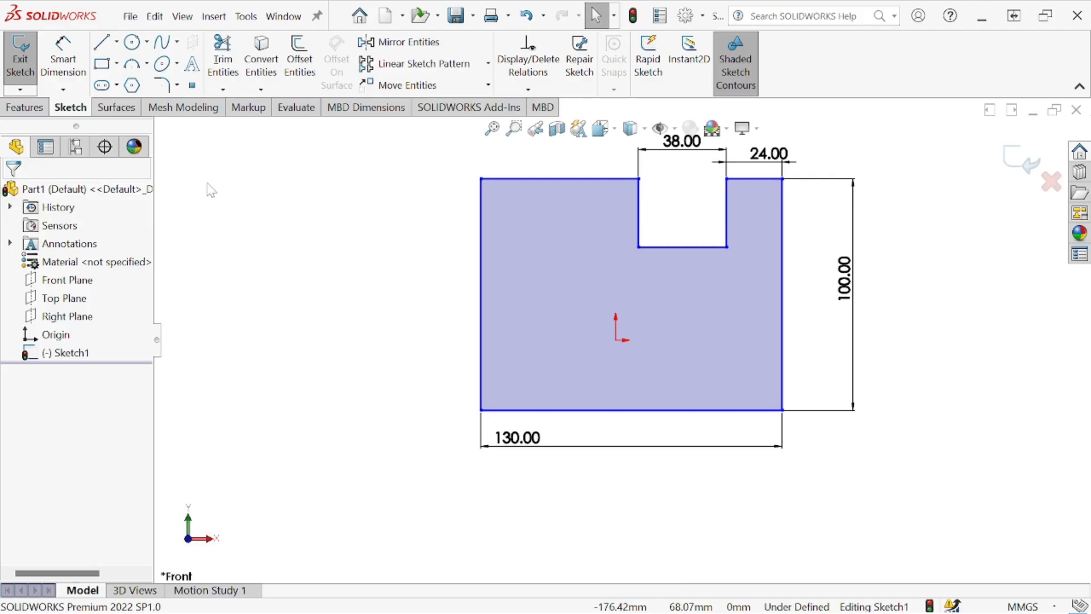
# - Sketch a vertical line about 32 mm long down from the top edge, left of the notch and about 82 mm from the top right corner
pyautogui.click(101, 42)
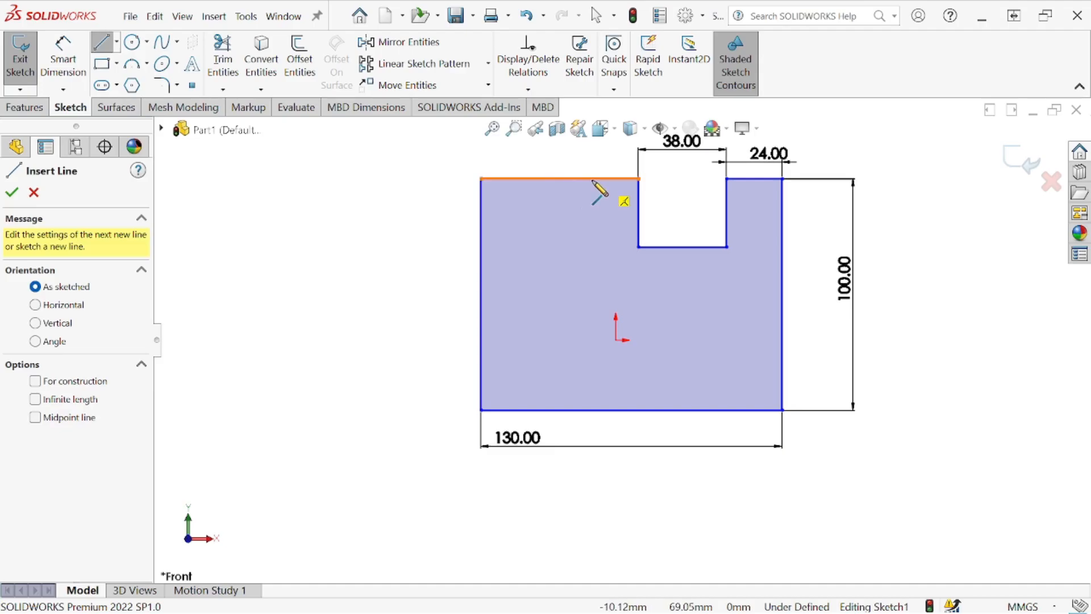
pyautogui.click(592, 179)
pyautogui.click(592, 253)
pyautogui.press('Escape')
pyautogui.press('Escape')
# - Dimension the distance from the vertical line's upper end to the rectangle's top right corner as 80 mm
pyautogui.click(59, 64)
pyautogui.click(592, 179)
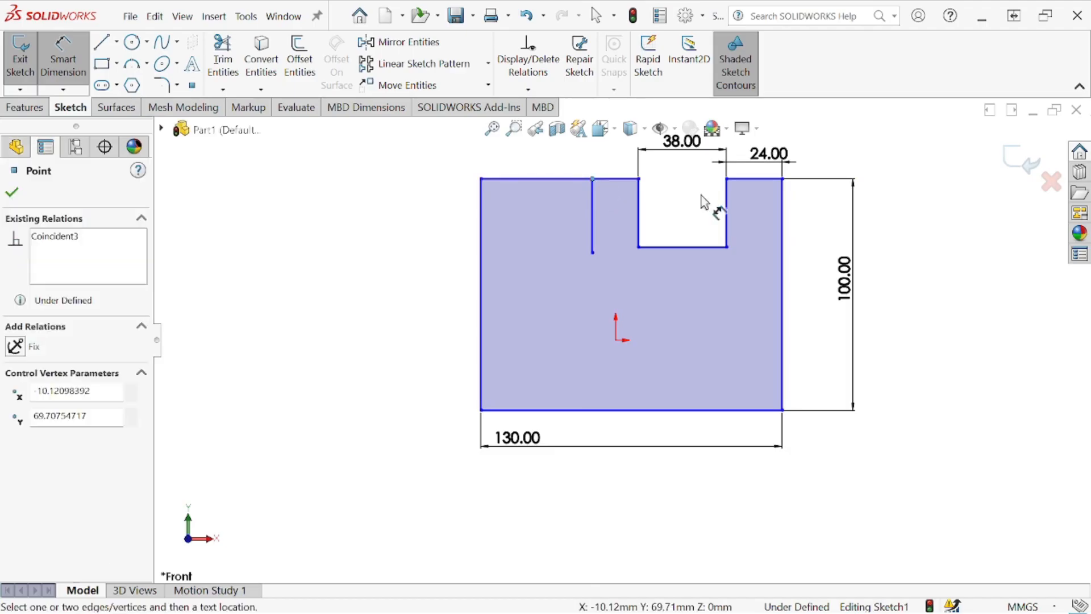
pyautogui.click(783, 179)
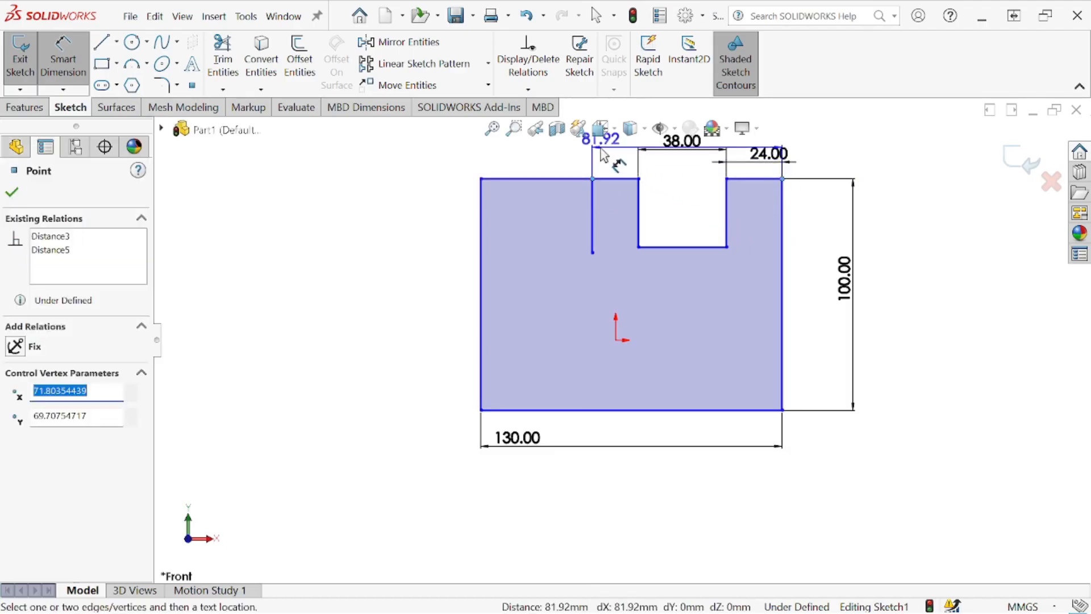
pyautogui.scroll(1, 610, 149)
pyautogui.click(634, 158)
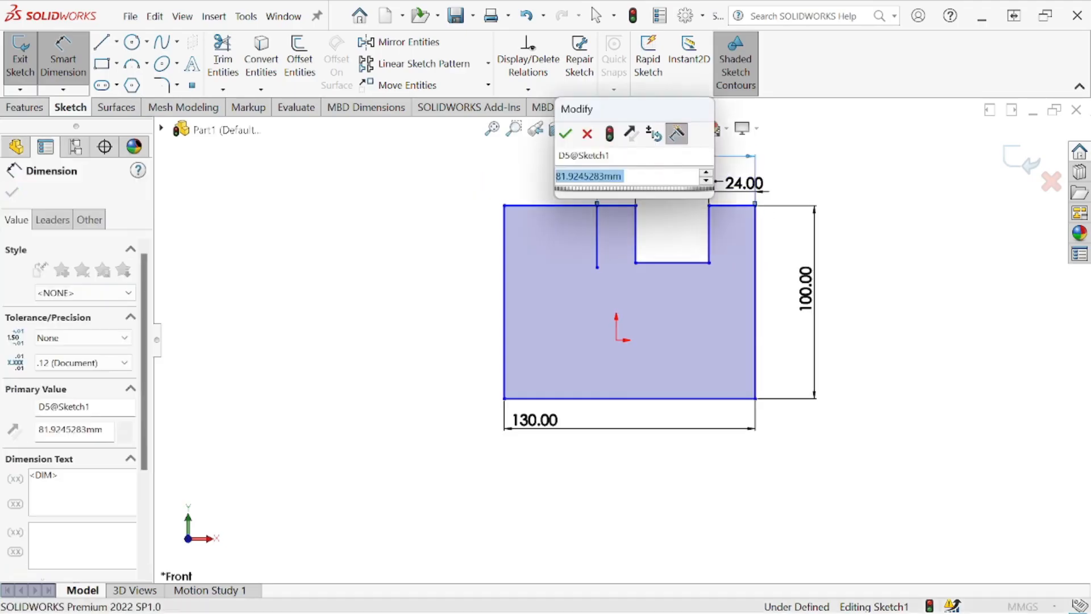
pyautogui.write('80')
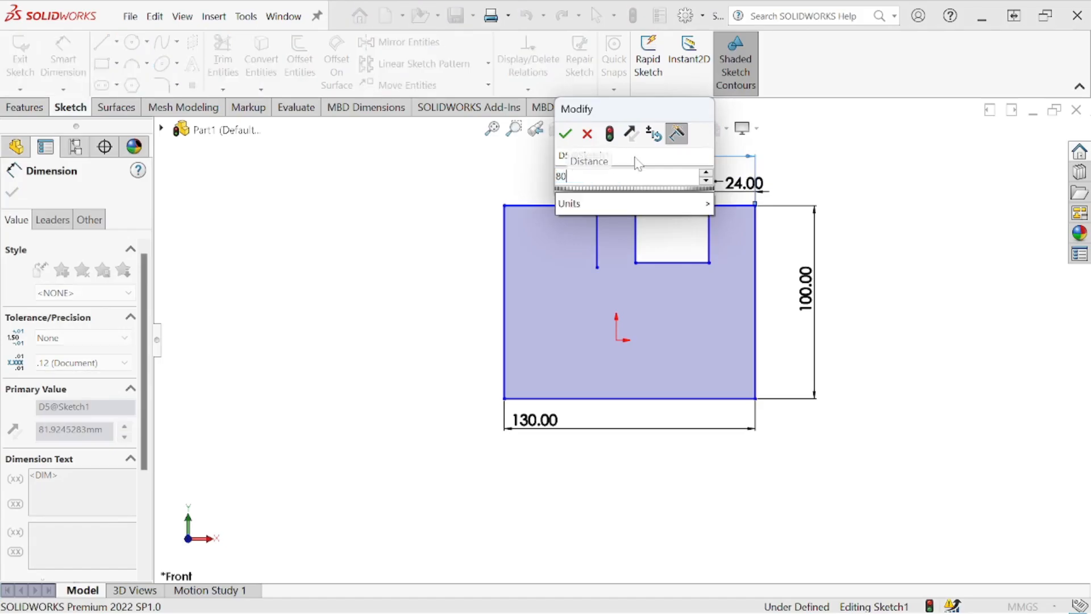
pyautogui.click(566, 134)
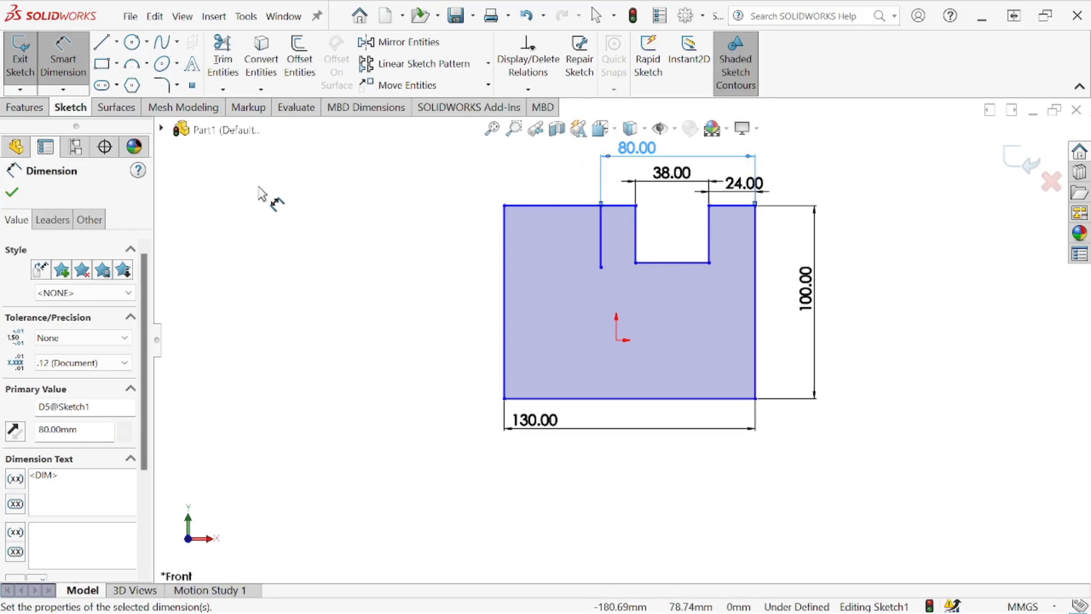
# - Dimension the length of the vertical line left of the notch and set it to 48 mm
pyautogui.click(602, 230)
pyautogui.click(425, 233)
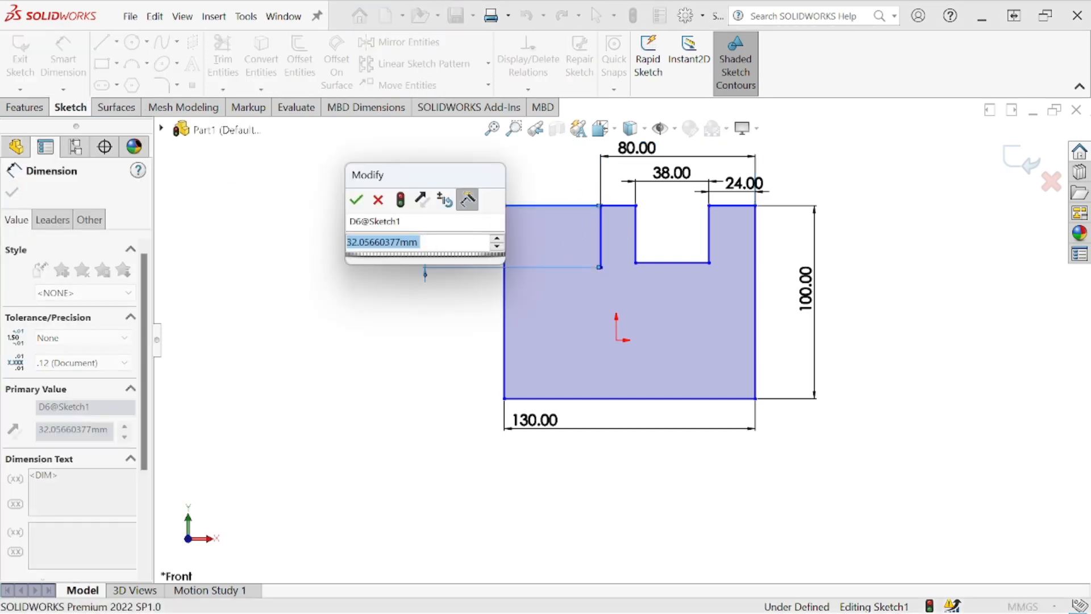
pyautogui.write('48')
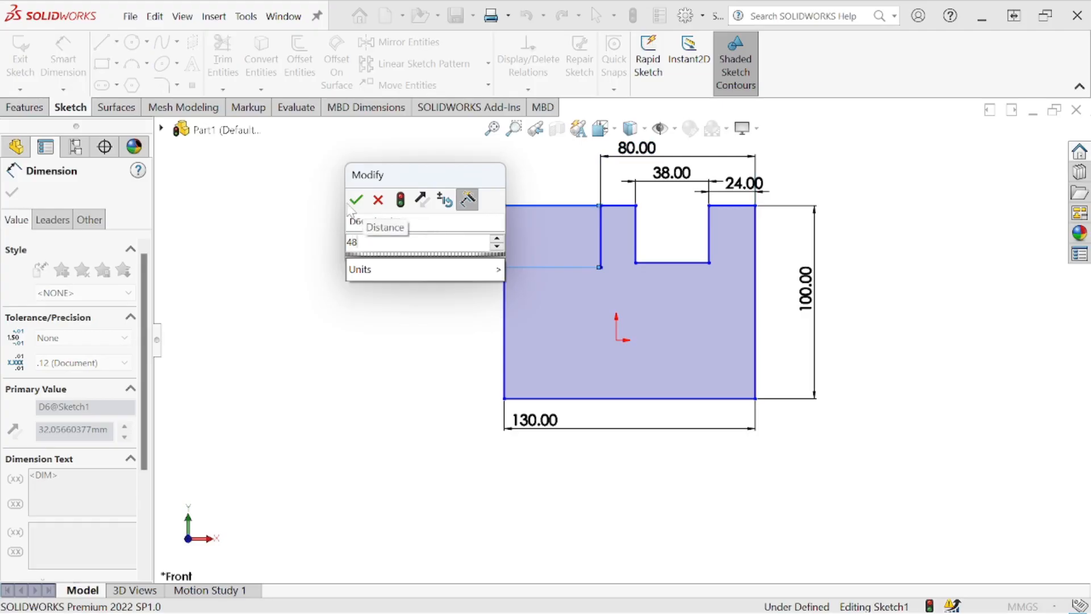
pyautogui.click(356, 200)
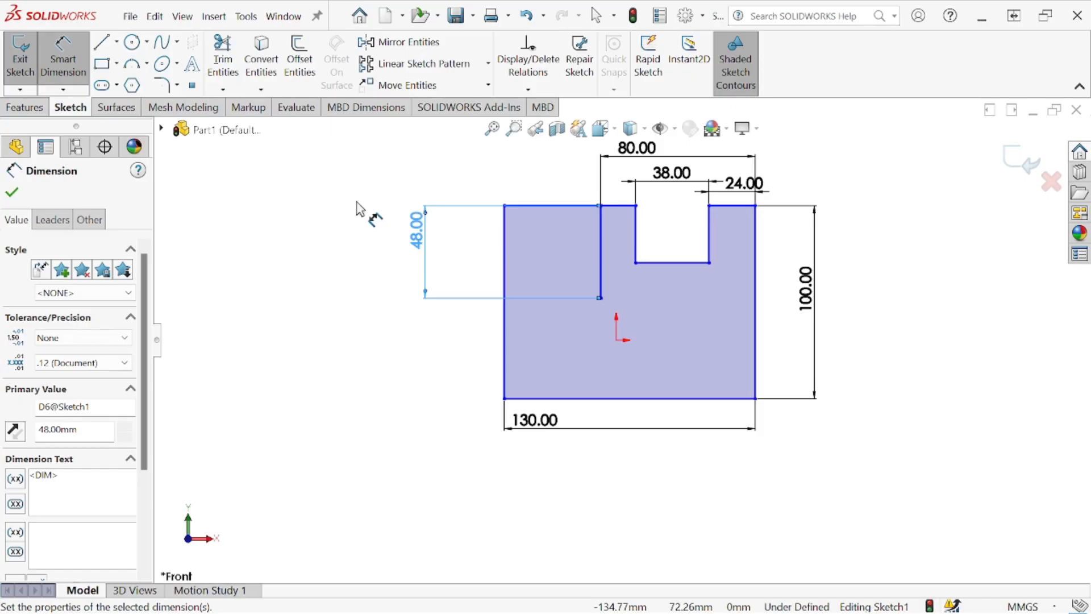
# - Change the vertical line's length to 100 mm
pyautogui.click(419, 238)
pyautogui.write('100')
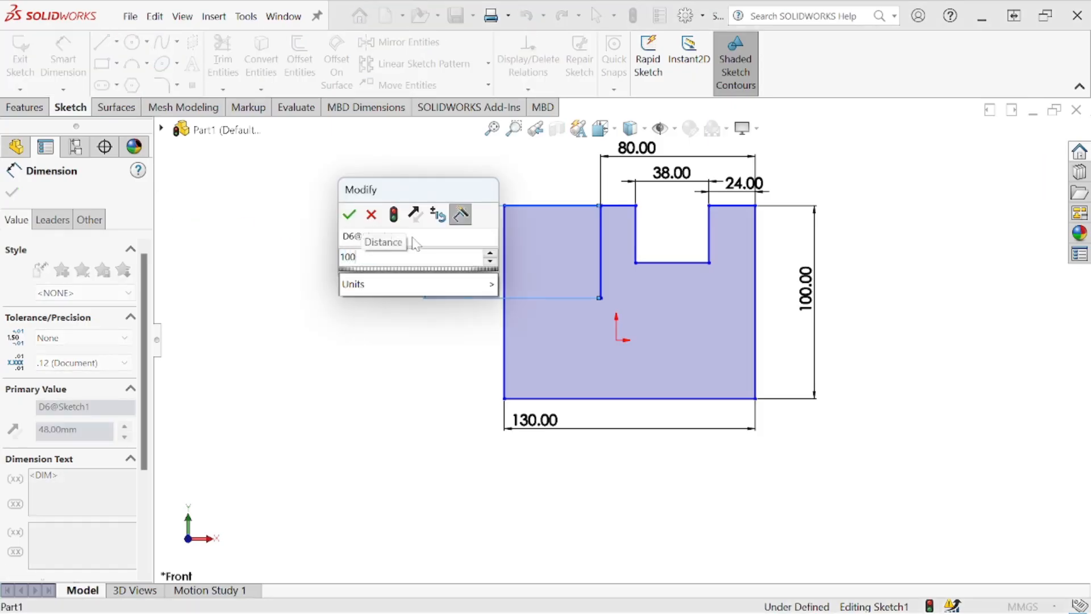
pyautogui.click(349, 214)
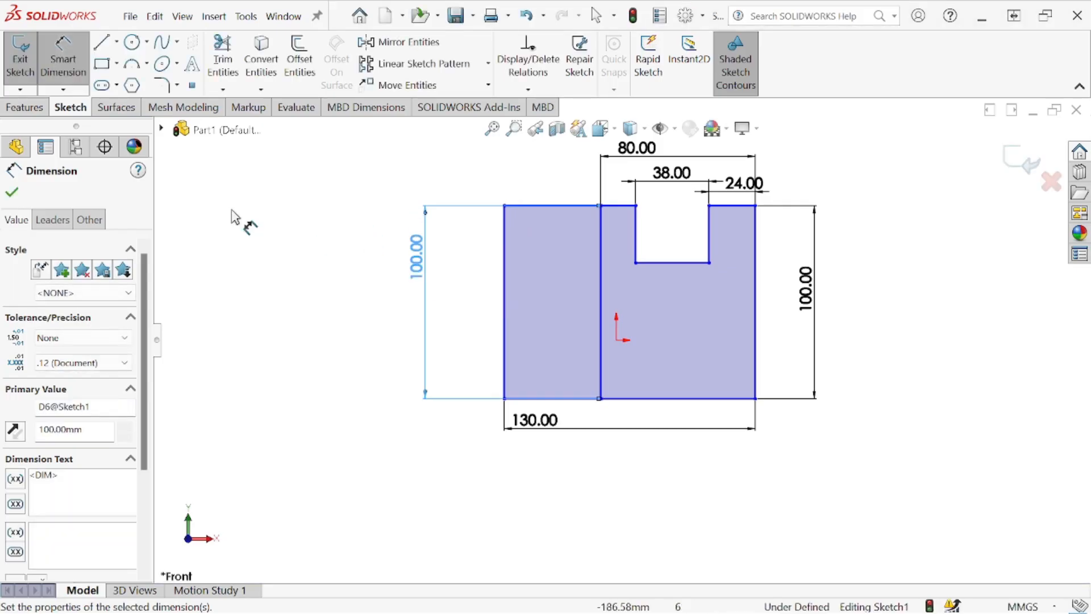
pyautogui.click(11, 192)
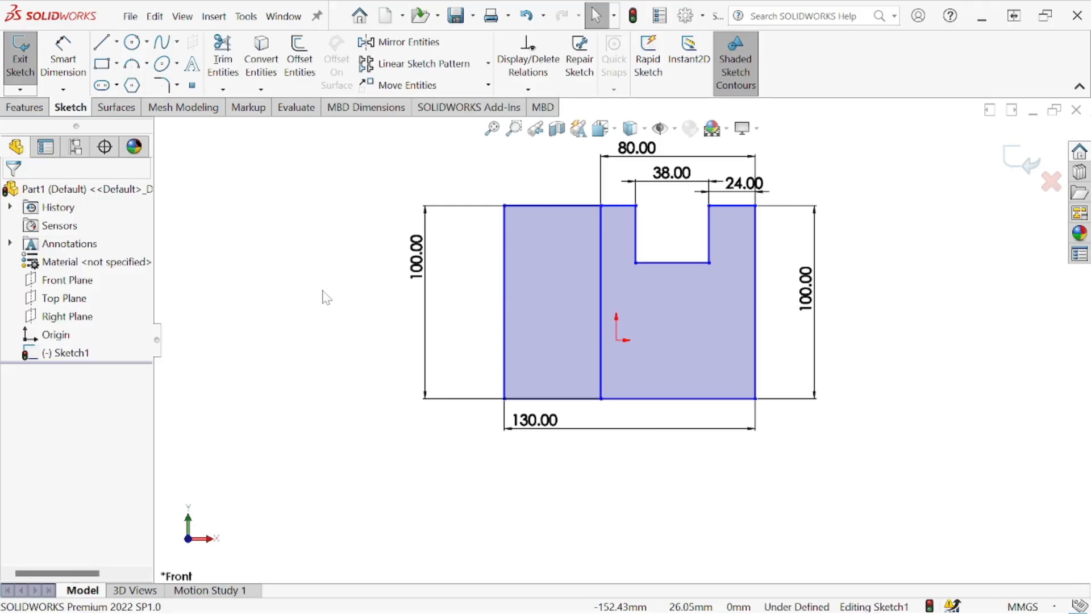
# - Sketch two vertical lines about 22 mm long and about 34 mm apart up from the bottom edge, the right one aligned under the notch's right side
pyautogui.click(101, 41)
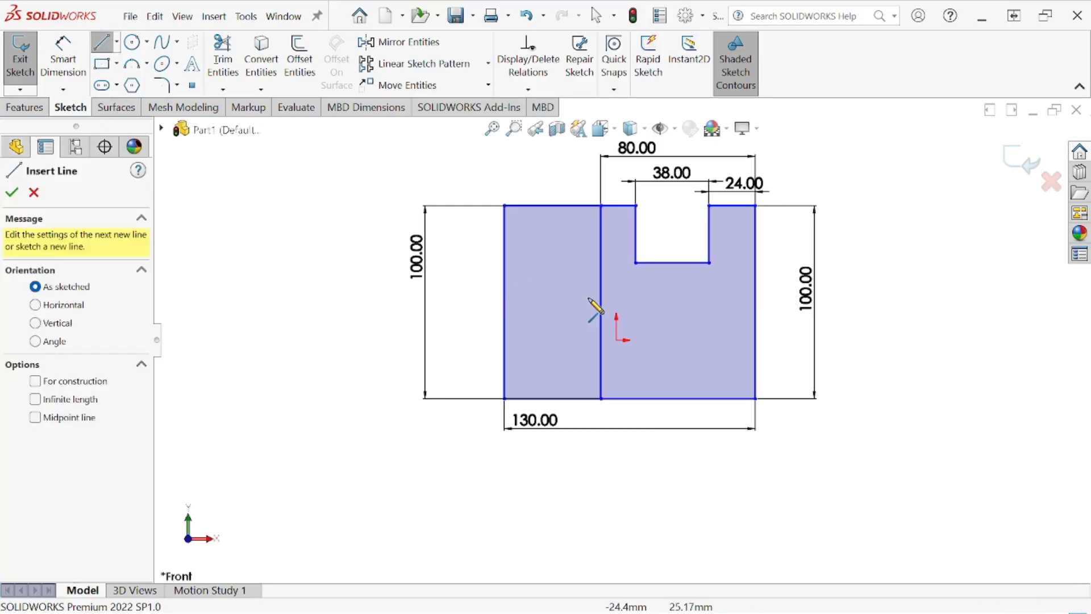
pyautogui.click(709, 399)
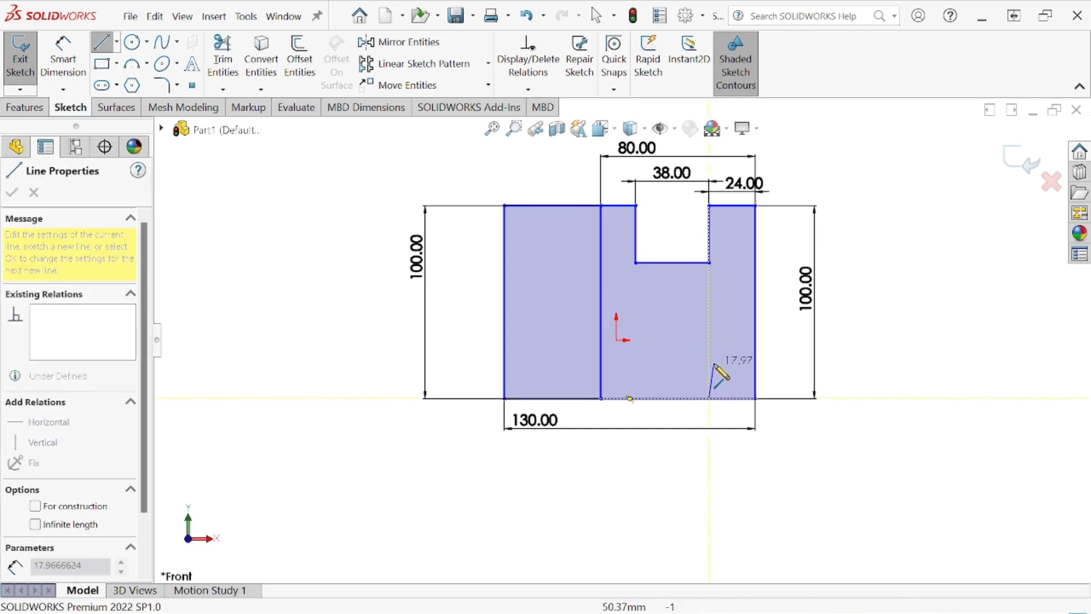
pyautogui.doubleClick(709, 356)
pyautogui.press('Escape')
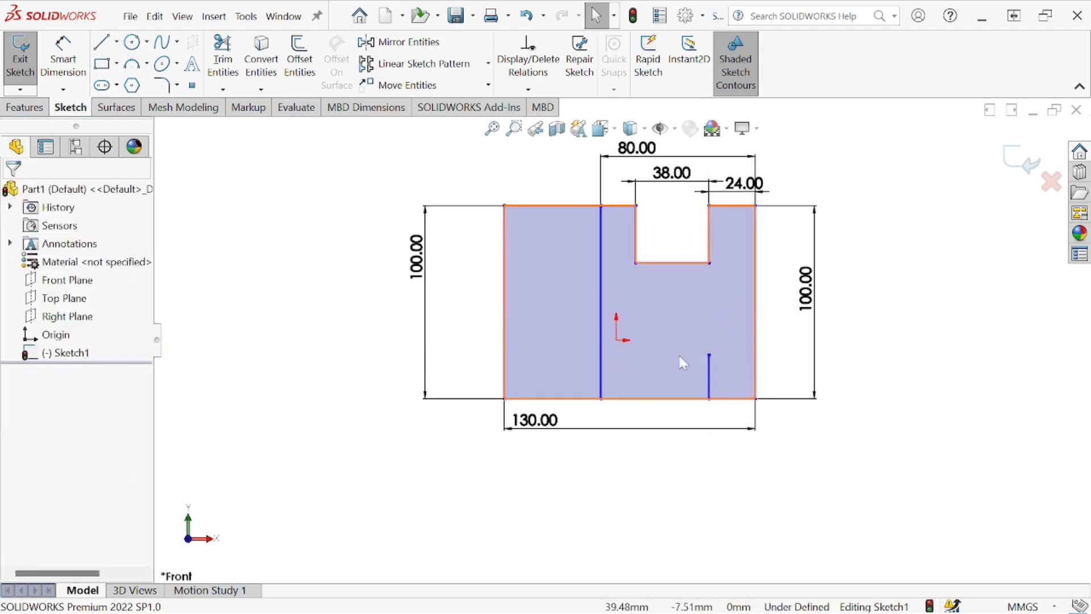
pyautogui.click(100, 49)
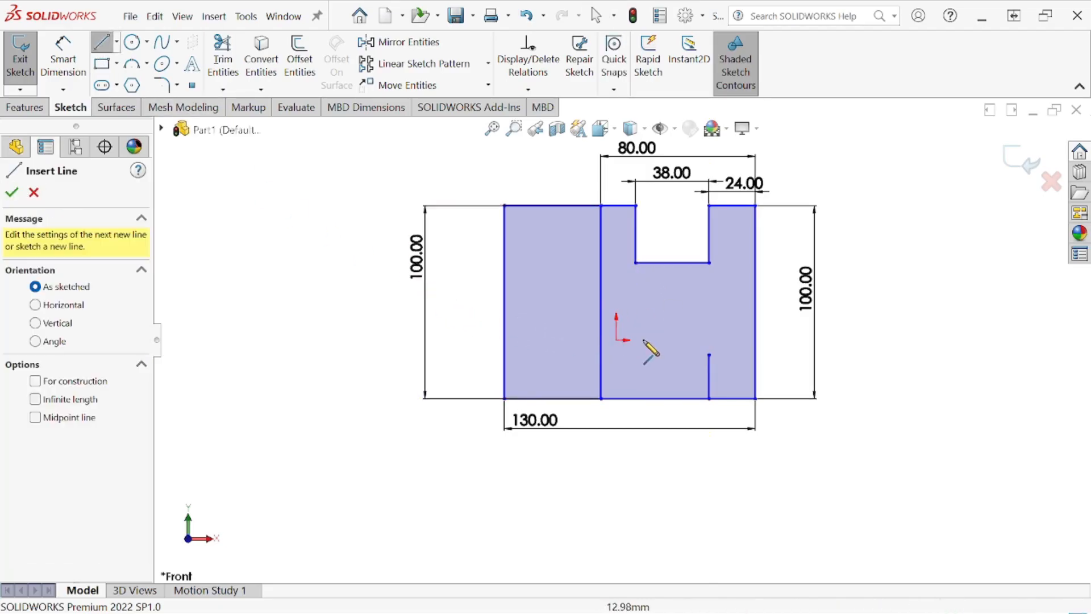
pyautogui.click(644, 398)
pyautogui.click(644, 356)
pyautogui.press('Escape')
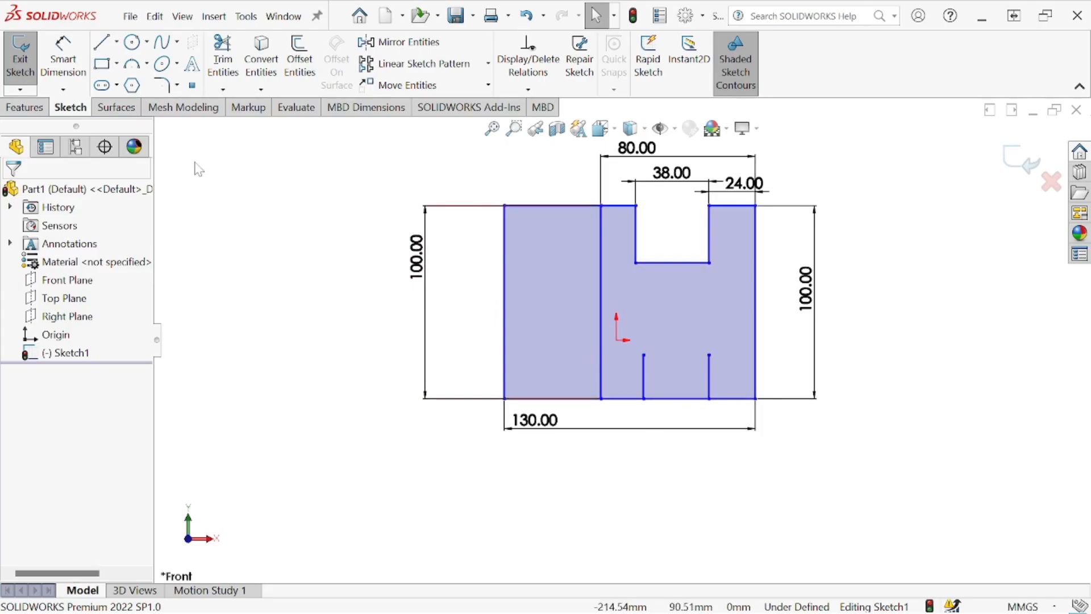
# - Sketch an upward-bulging three-point arc of about 19 mm radius between the upper ends of the two short vertical lines
pyautogui.click(128, 67)
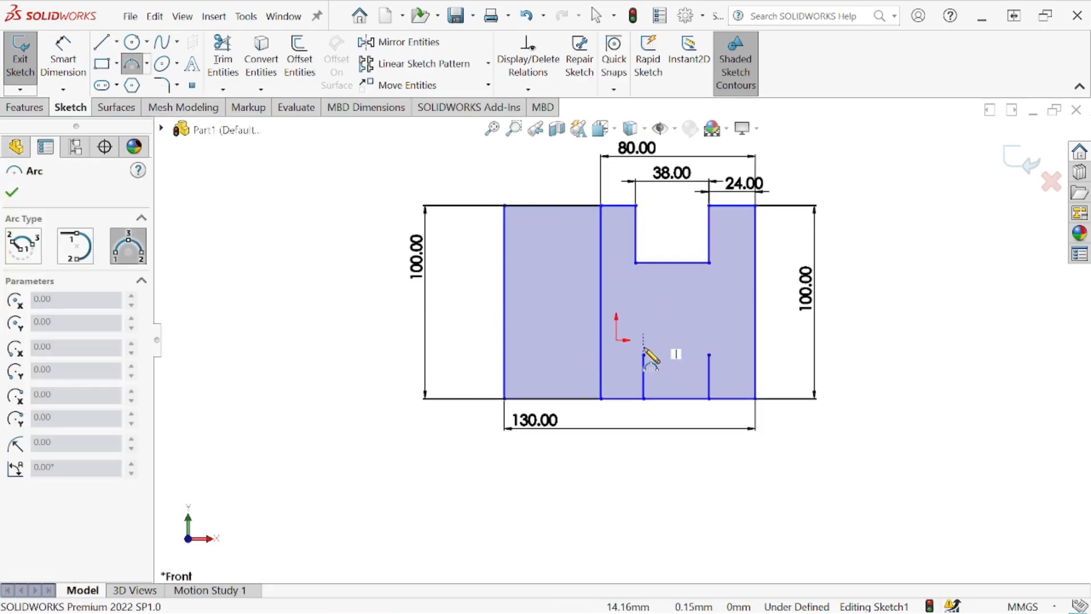
pyautogui.moveTo(644, 355); pyautogui.dragTo(710, 354)
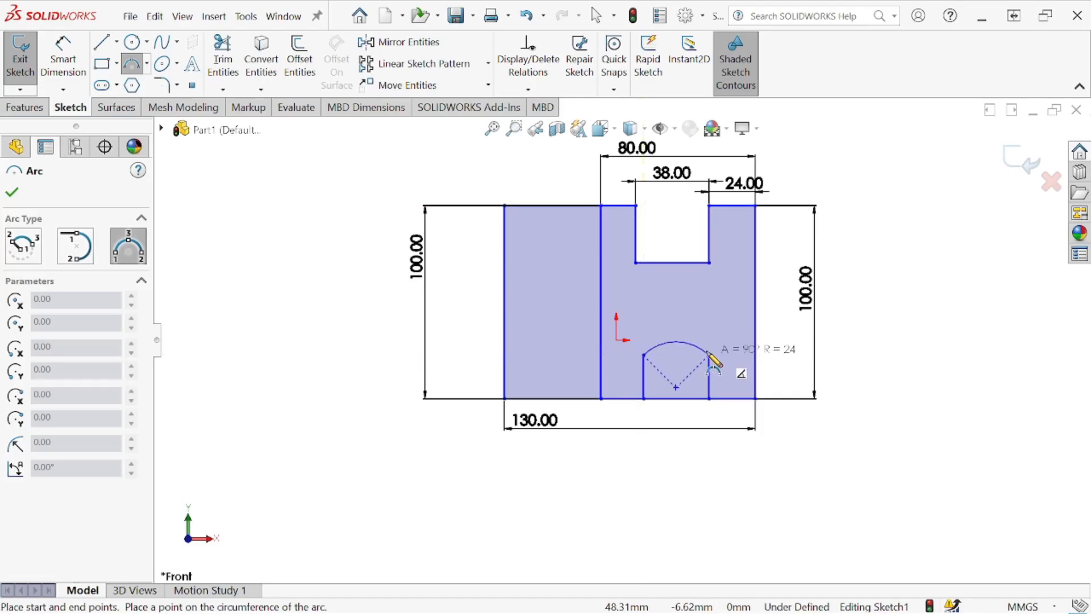
pyautogui.click(700, 345)
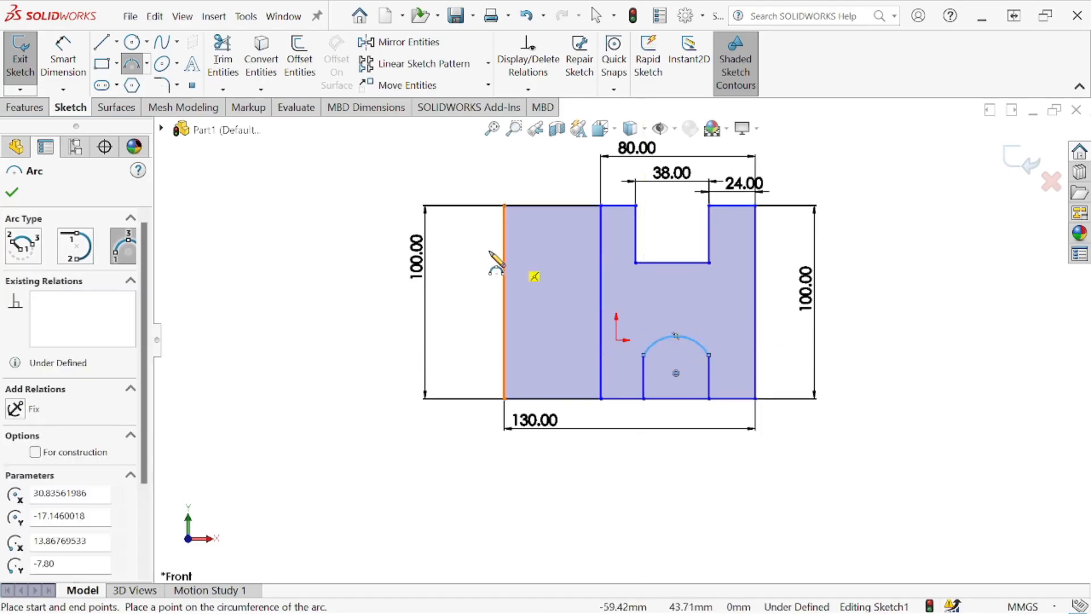
# - Dimension the arc above the bottom opening and set its radius to 24 mm
pyautogui.click(62, 57)
pyautogui.click(654, 343)
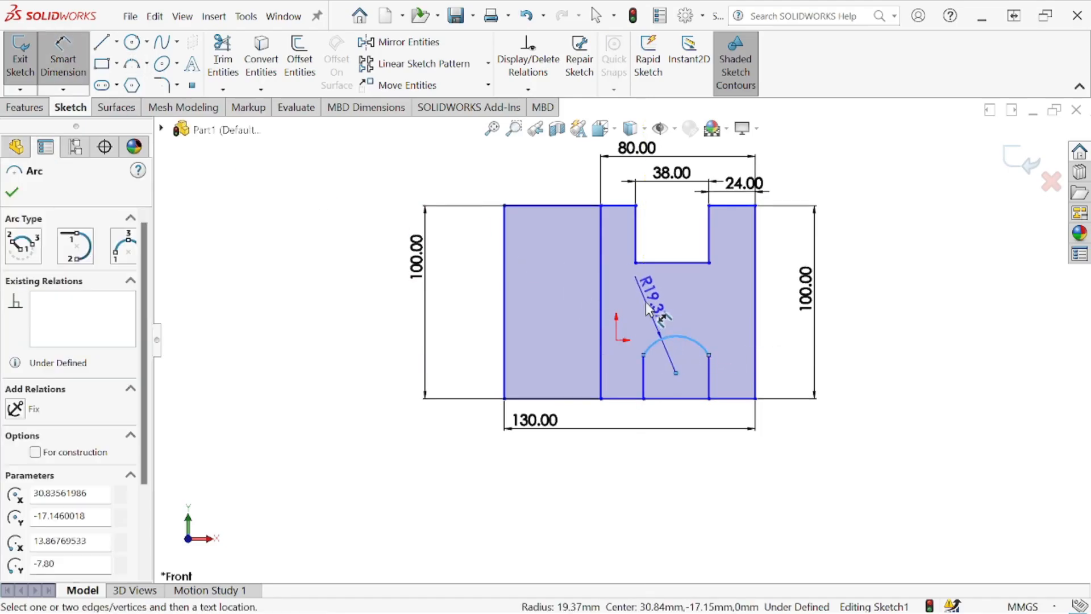
pyautogui.click(647, 298)
pyautogui.write('24')
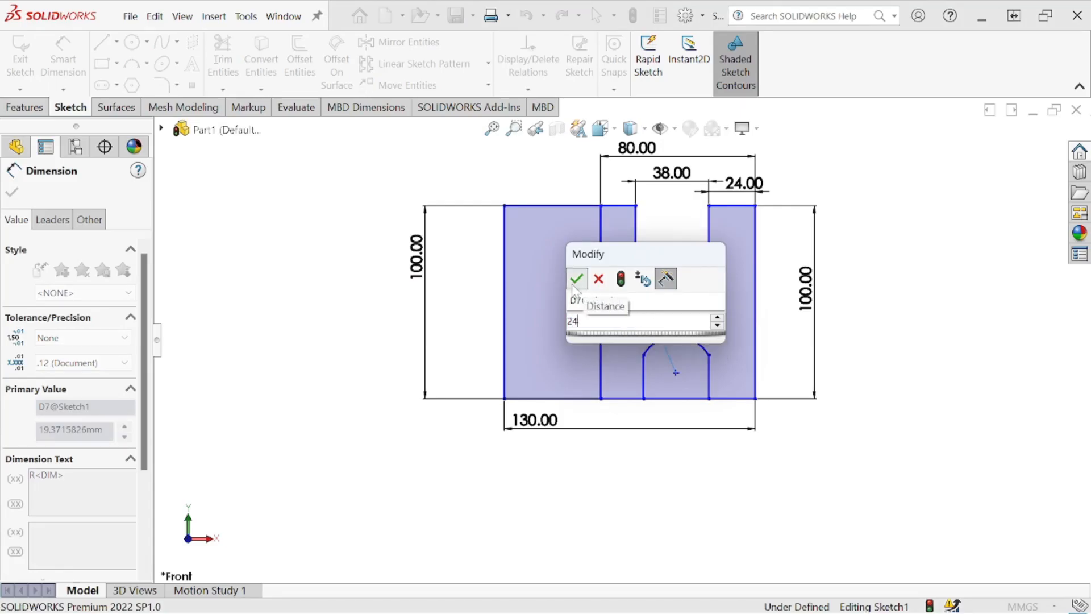
pyautogui.press('Return')
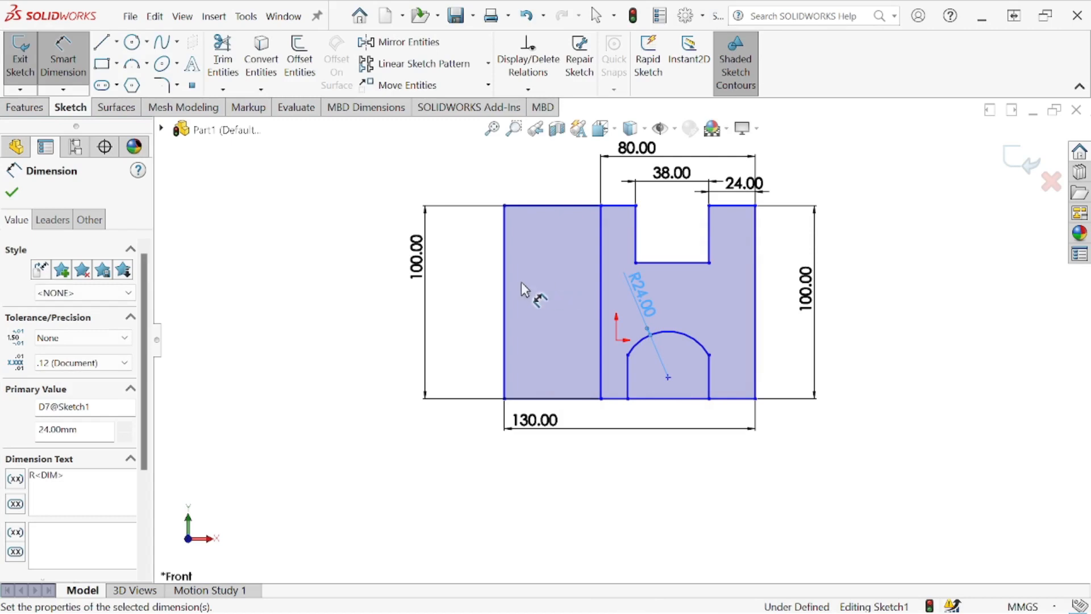
pyautogui.click(11, 192)
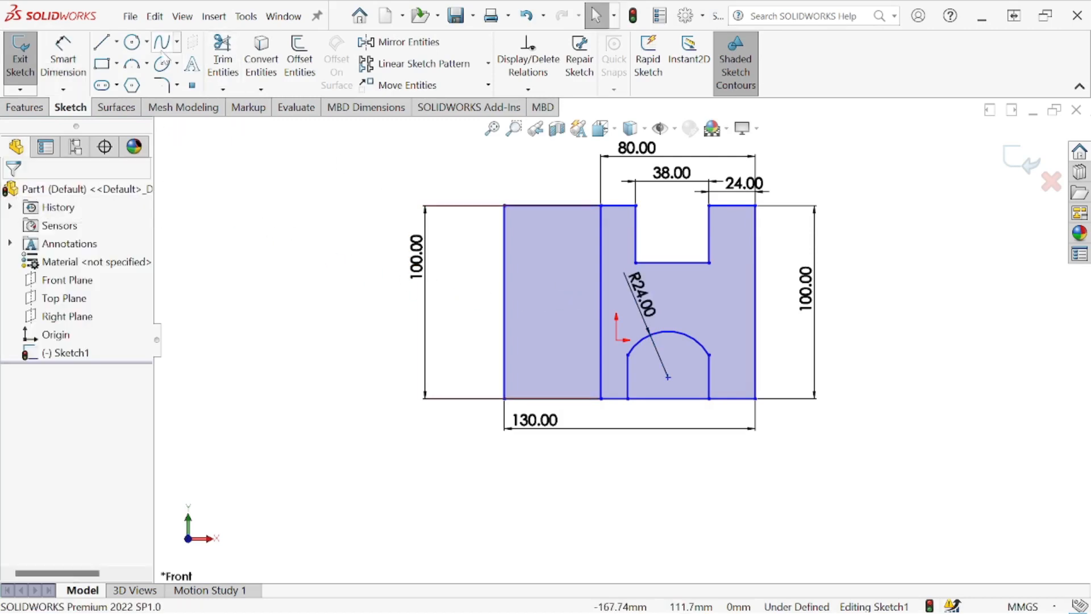
# - Trim away the bottom edge segment between the two short vertical lines to open the arch
pyautogui.click(223, 62)
pyautogui.moveTo(671, 422); pyautogui.dragTo(676, 395)
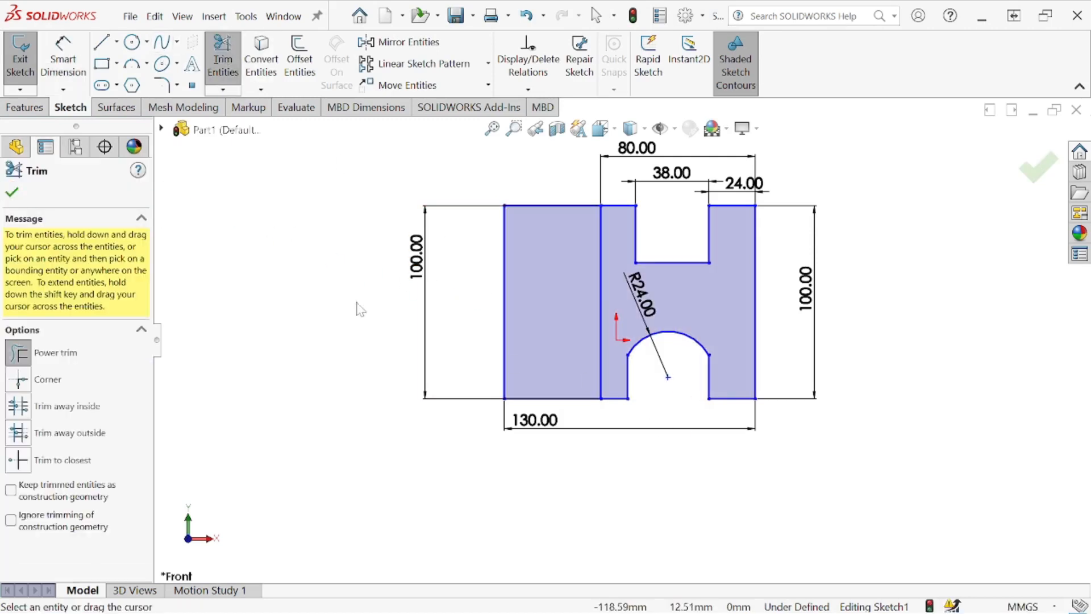
pyautogui.click(11, 194)
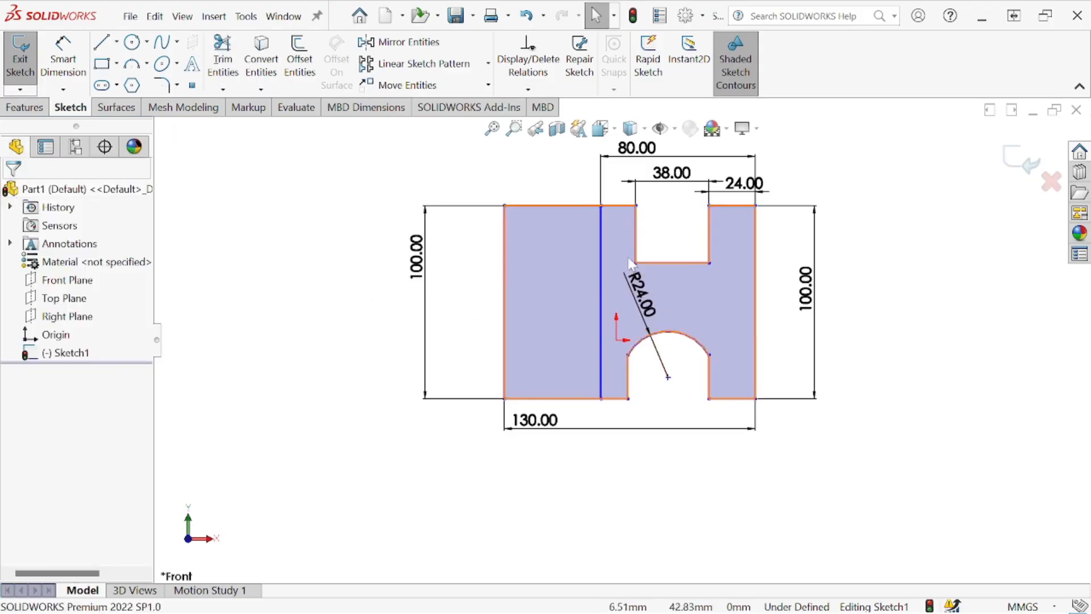
# - Add a Collinear relation between the notch's left side and the arch's left vertical line
pyautogui.click(636, 230)
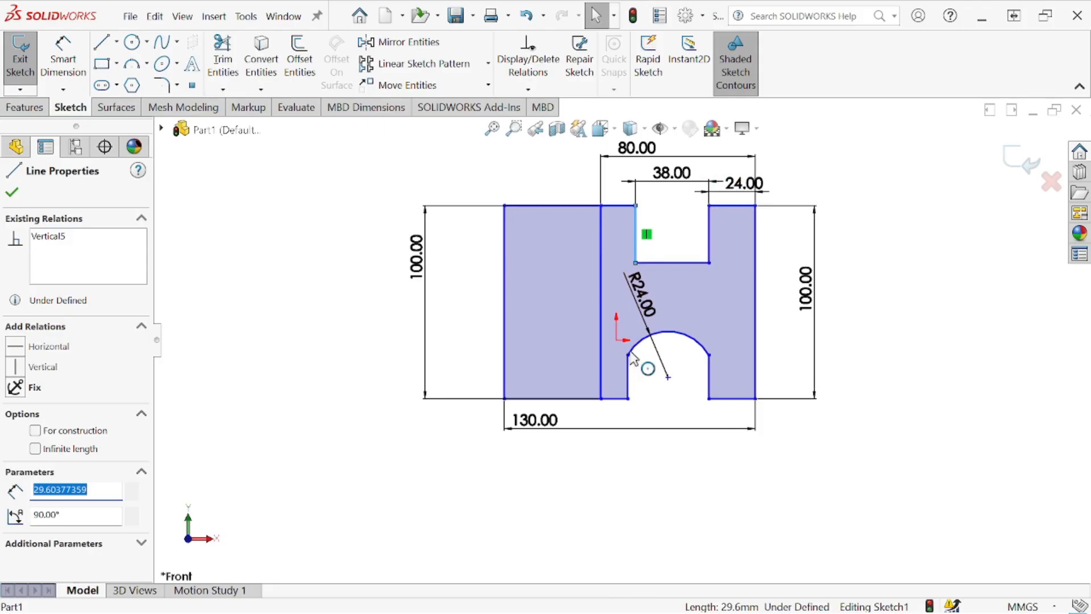
pyautogui.keyDown('ctrl'); pyautogui.click(628, 382); pyautogui.keyUp('ctrl')
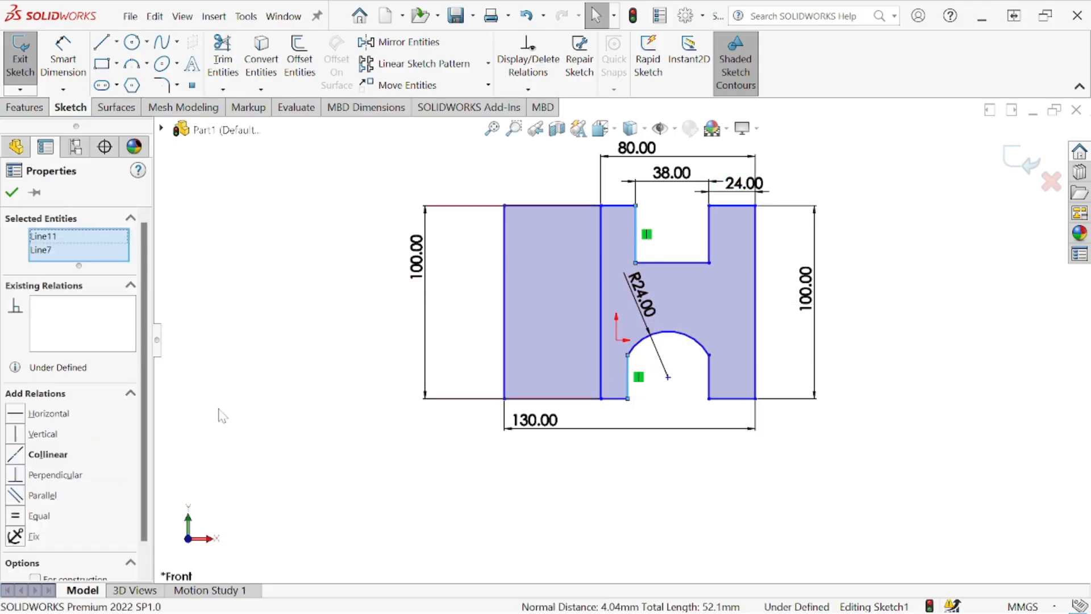
pyautogui.click(25, 455)
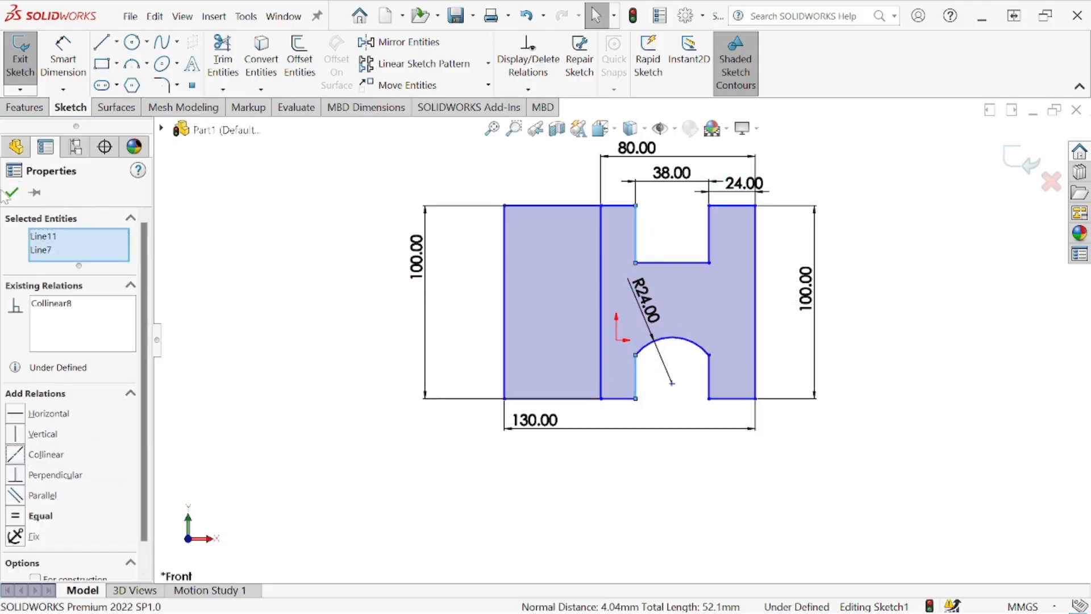
# - Add a Collinear relation between the notch's right side and the arch's right vertical line
pyautogui.click(12, 192)
pyautogui.click(710, 250)
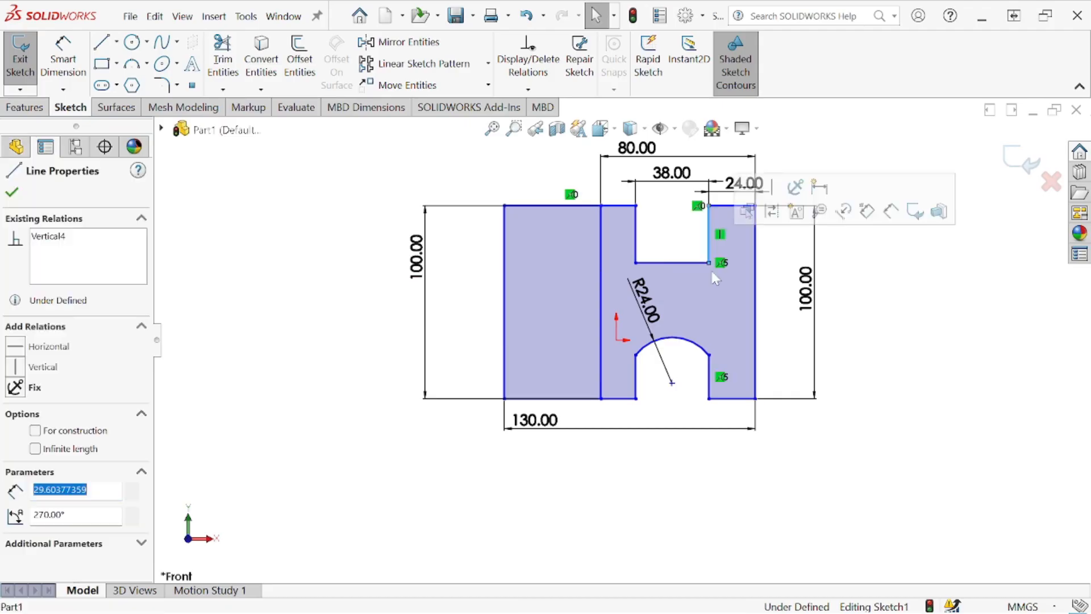
pyautogui.keyDown('ctrl'); pyautogui.click(711, 380); pyautogui.keyUp('ctrl')
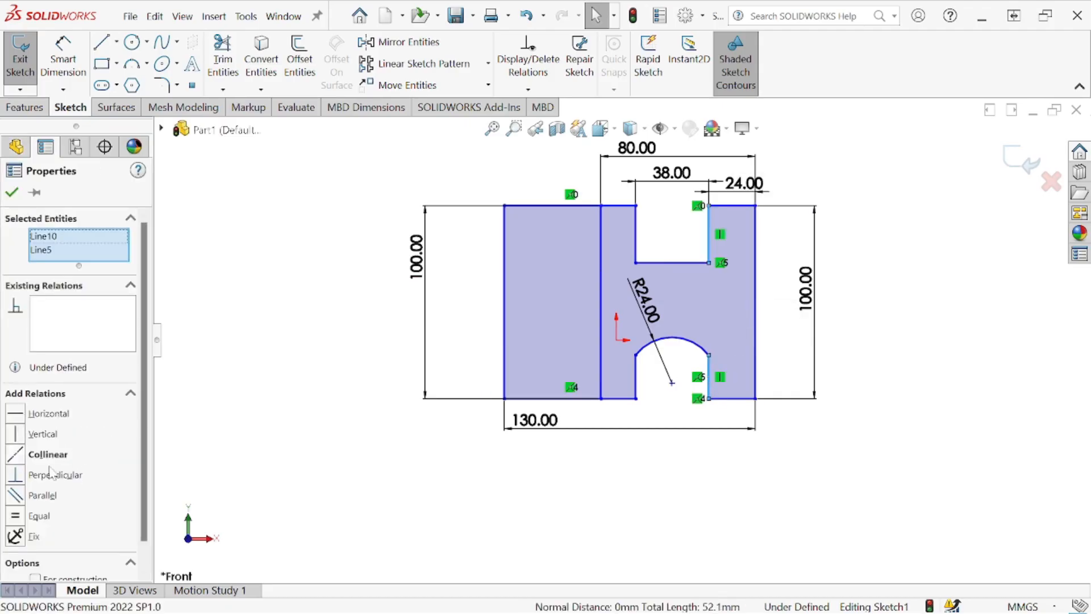
pyautogui.click(23, 454)
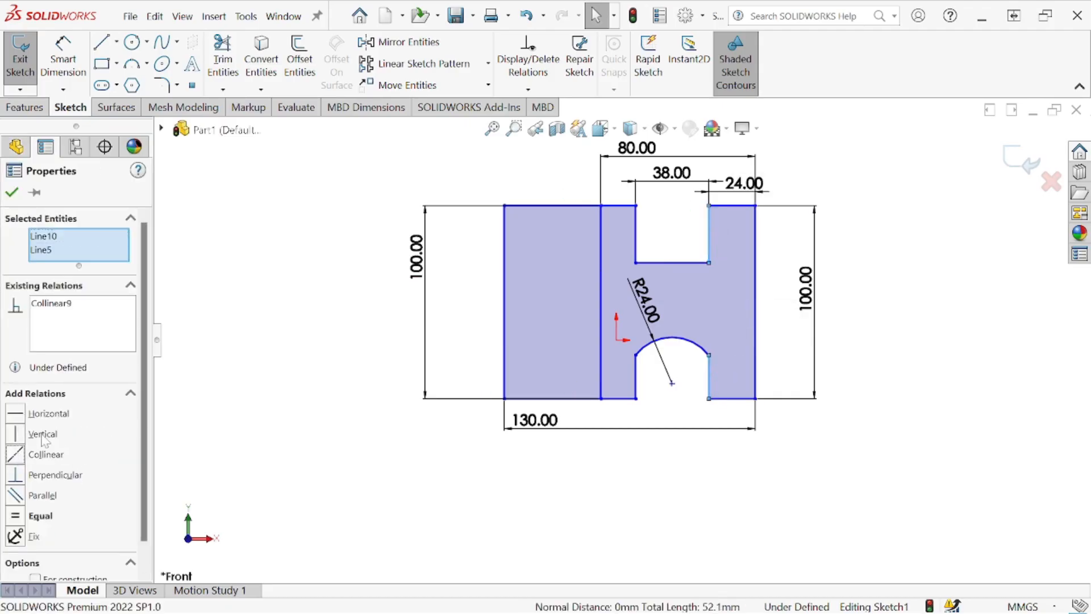
pyautogui.click(12, 192)
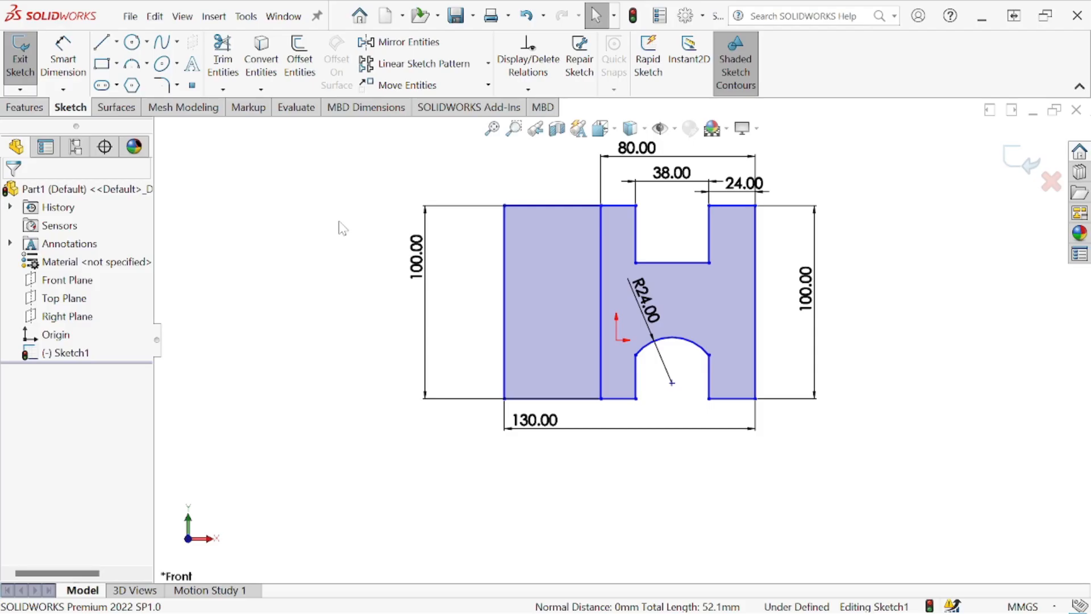
# - Dimension the arch's left vertical line and set its length to 20 mm
pyautogui.click(62, 56)
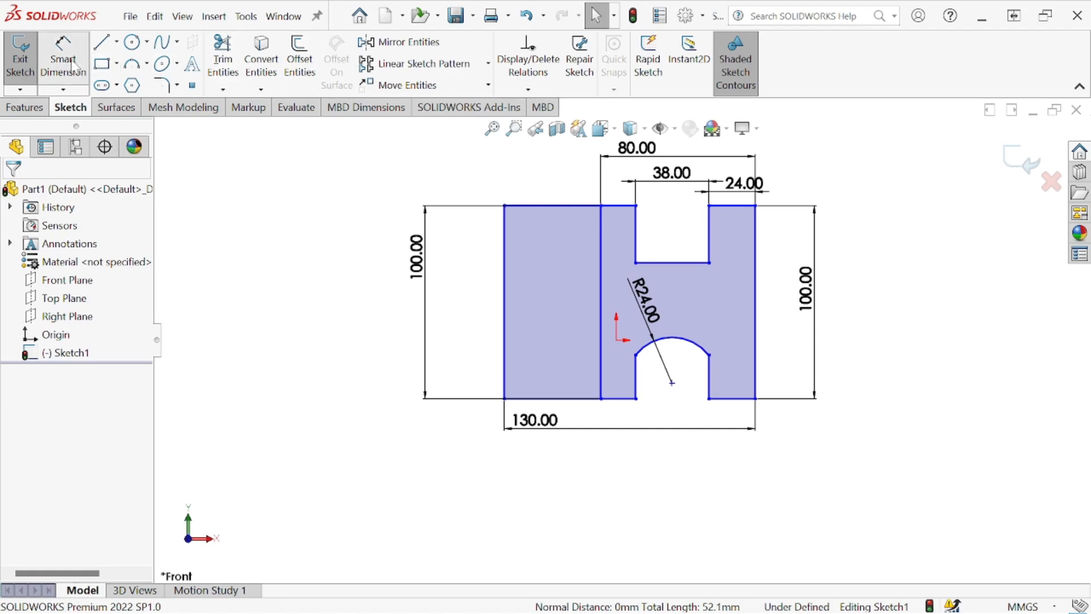
pyautogui.click(636, 375)
pyautogui.click(899, 382)
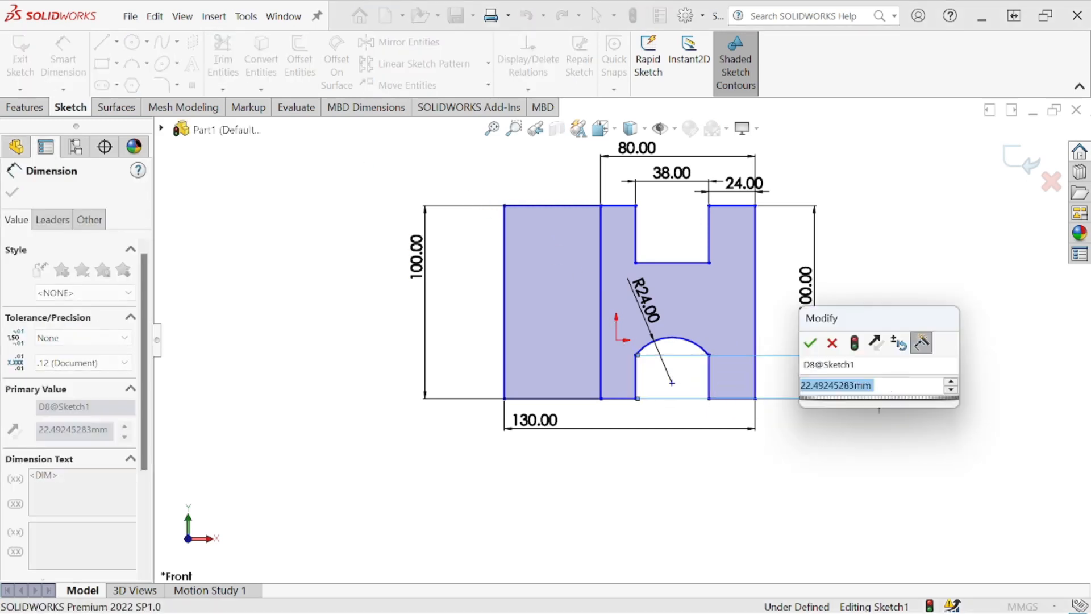
pyautogui.write('220')
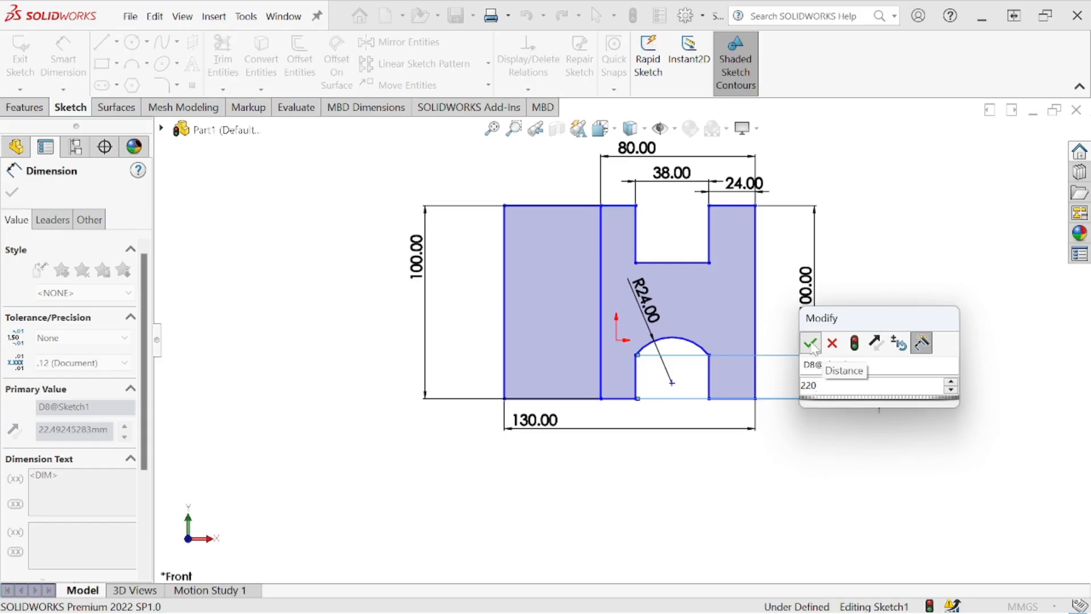
pyautogui.click(810, 342)
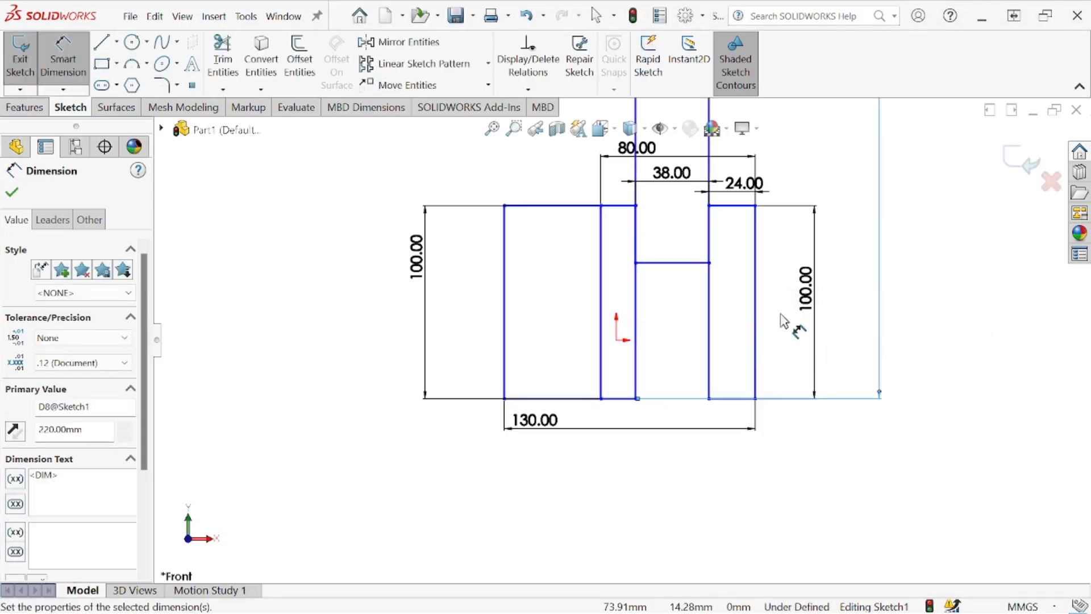
pyautogui.press('BackSpace')
pyautogui.click(12, 193)
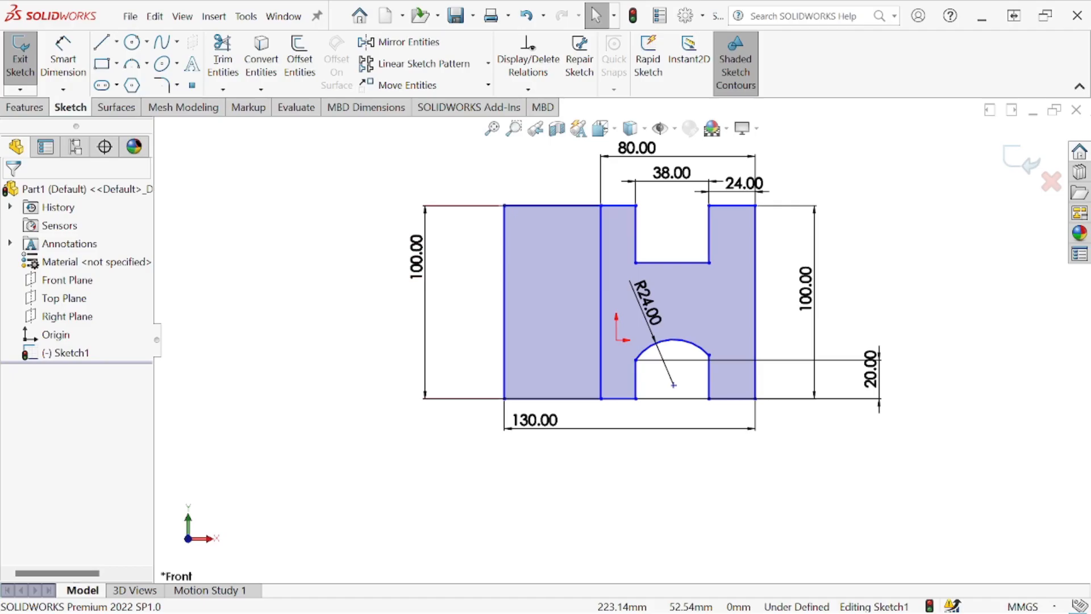
# - Check the reference drawing and dimension the top notch's depth as 20 mm
pyautogui.moveTo(1090, 170)
pyautogui.mouseDown()
pyautogui.moveTo(718, 138)
pyautogui.moveTo(383, 86)
pyautogui.moveTo(298, 91)
pyautogui.moveTo(312, 101)
pyautogui.moveTo(338, 90)
pyautogui.mouseUp()
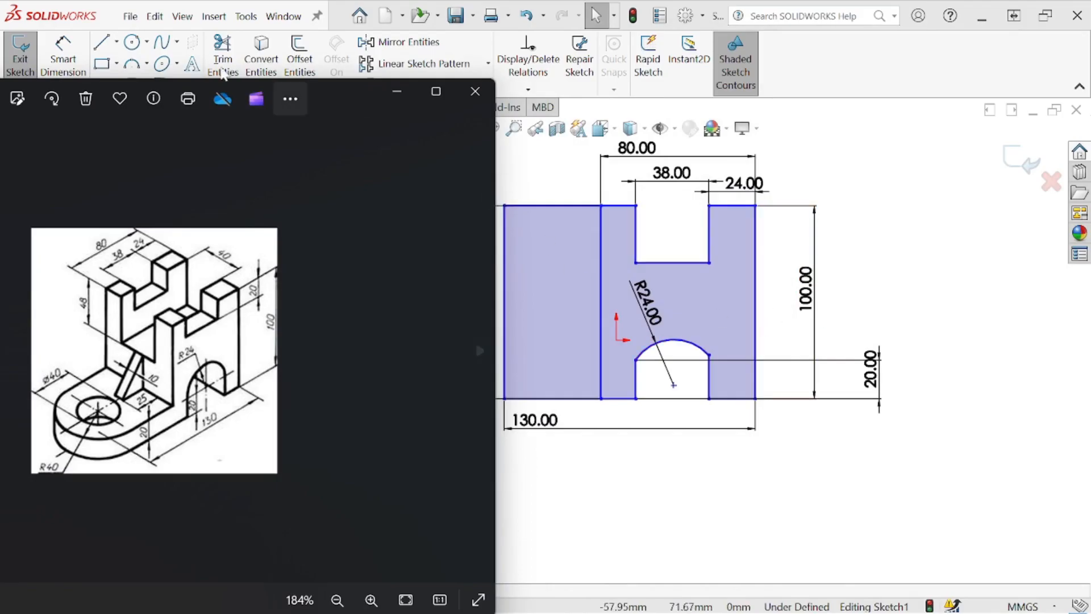
pyautogui.click(148, 69)
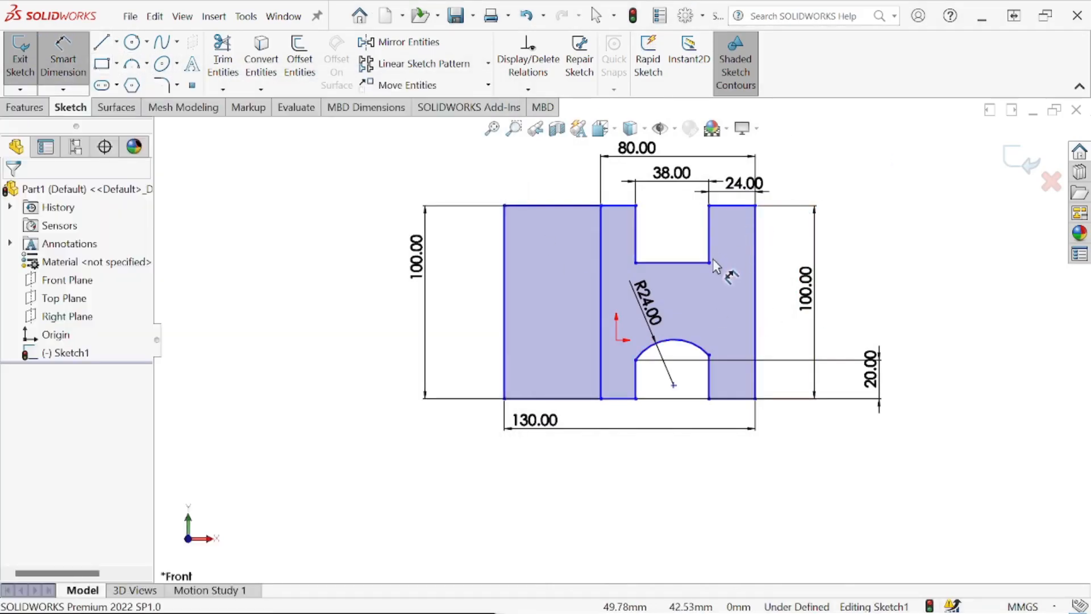
pyautogui.click(709, 206)
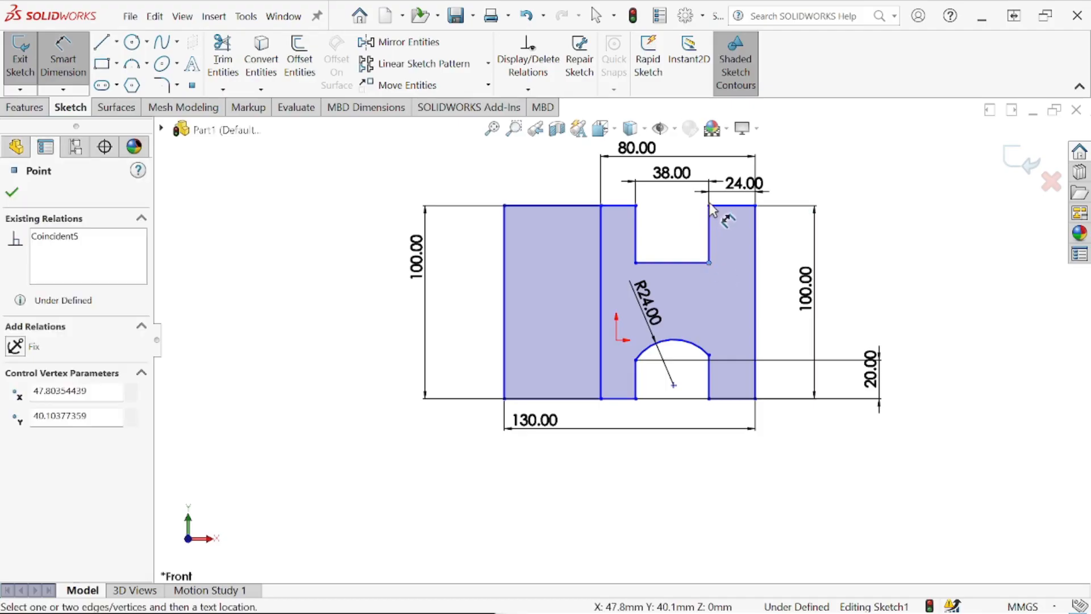
pyautogui.click(710, 263)
pyautogui.click(892, 227)
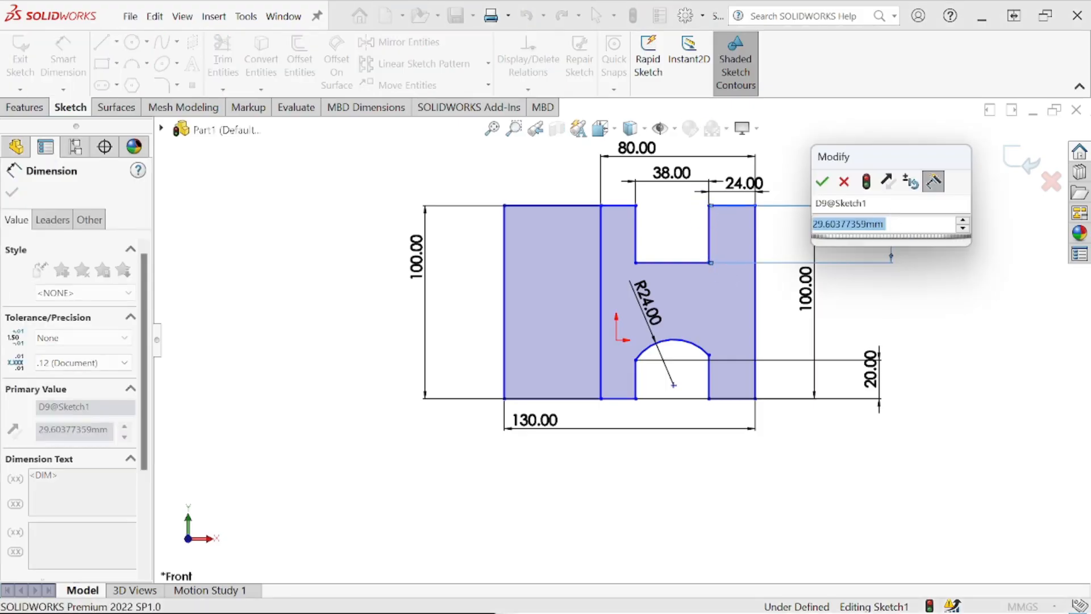
pyautogui.write('20')
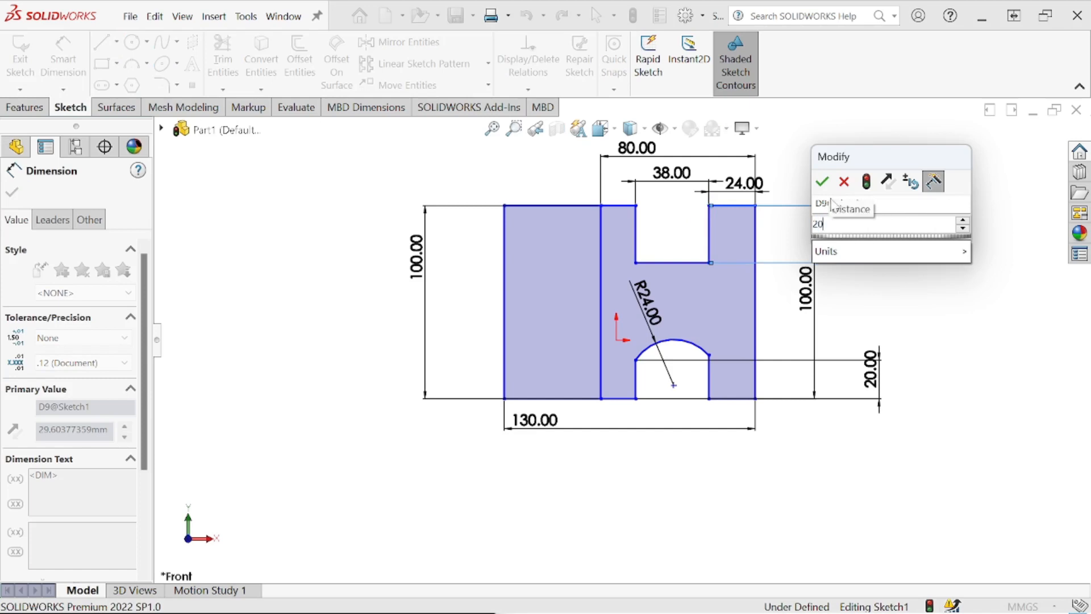
pyautogui.press('Return')
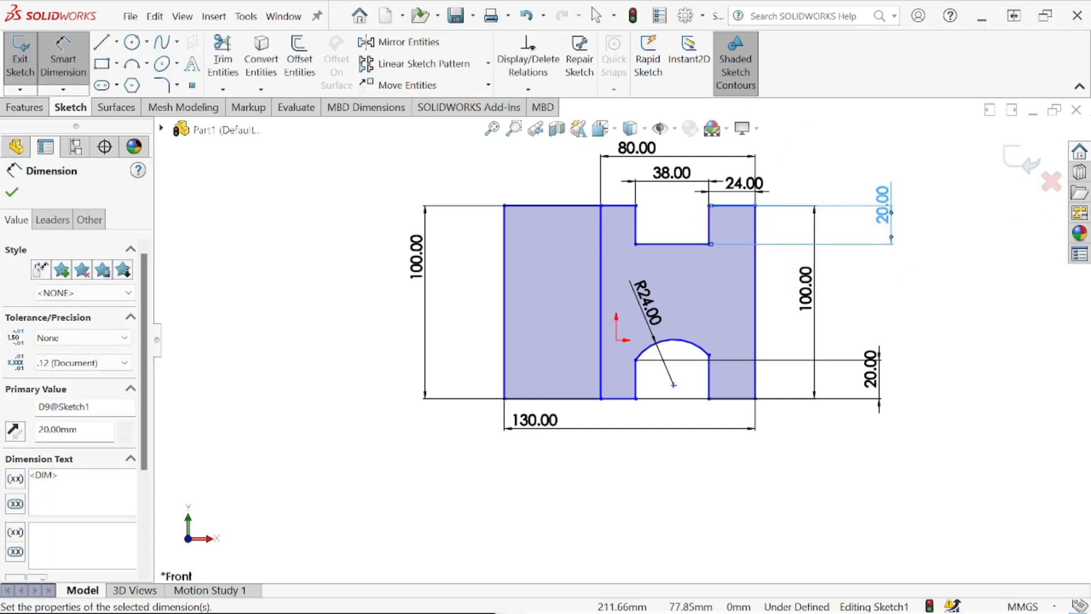
# - Examine the reference drawing for the base plate and rib dimensions, and return to the sketch
pyautogui.moveTo(526, 608)
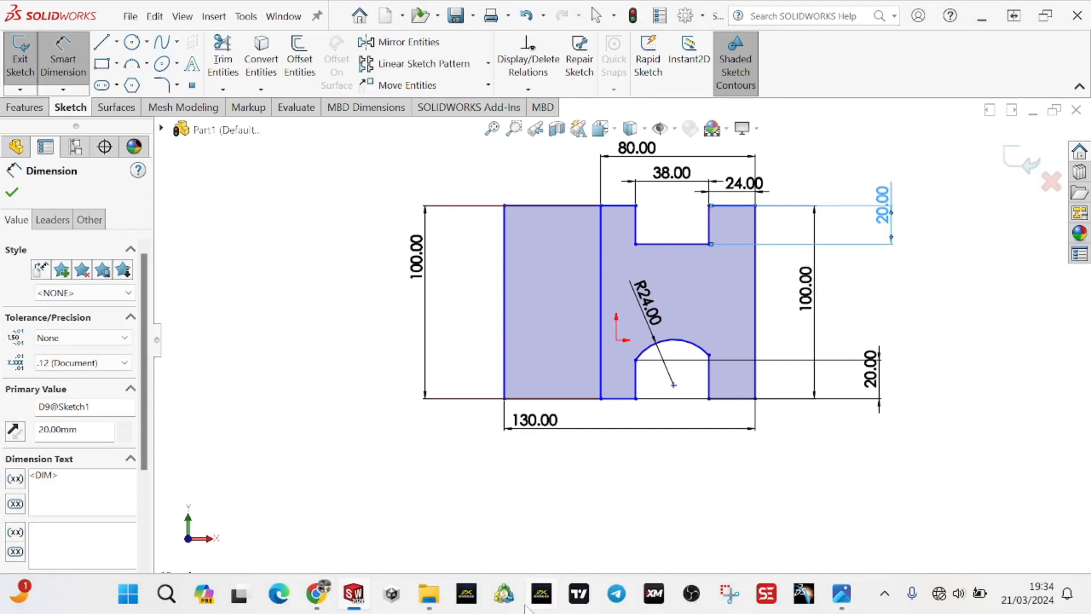
pyautogui.click(840, 594)
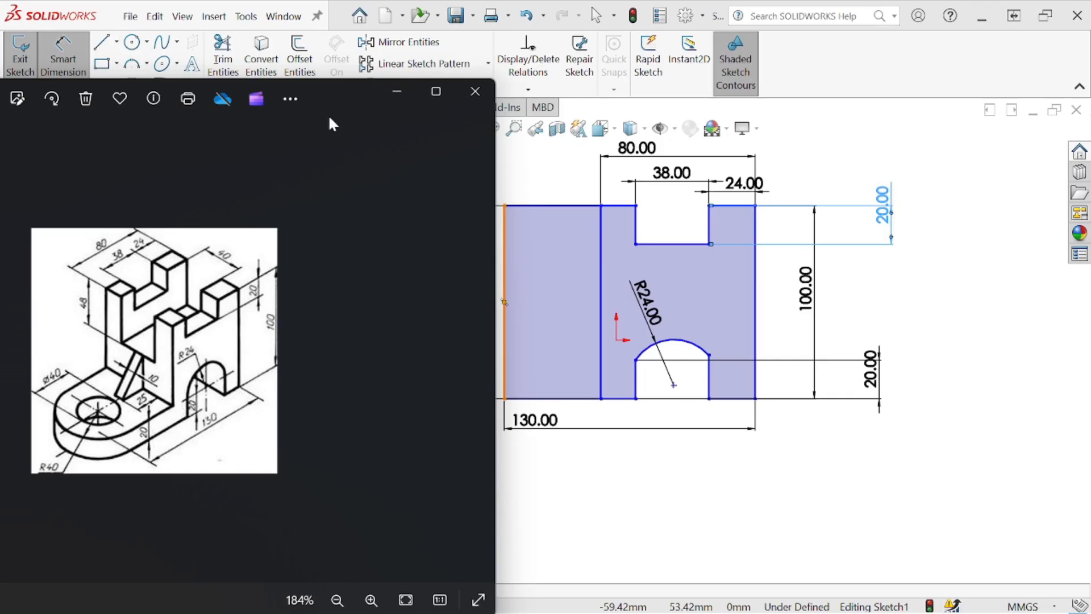
pyautogui.moveTo(326, 101); pyautogui.dragTo(1, 139)
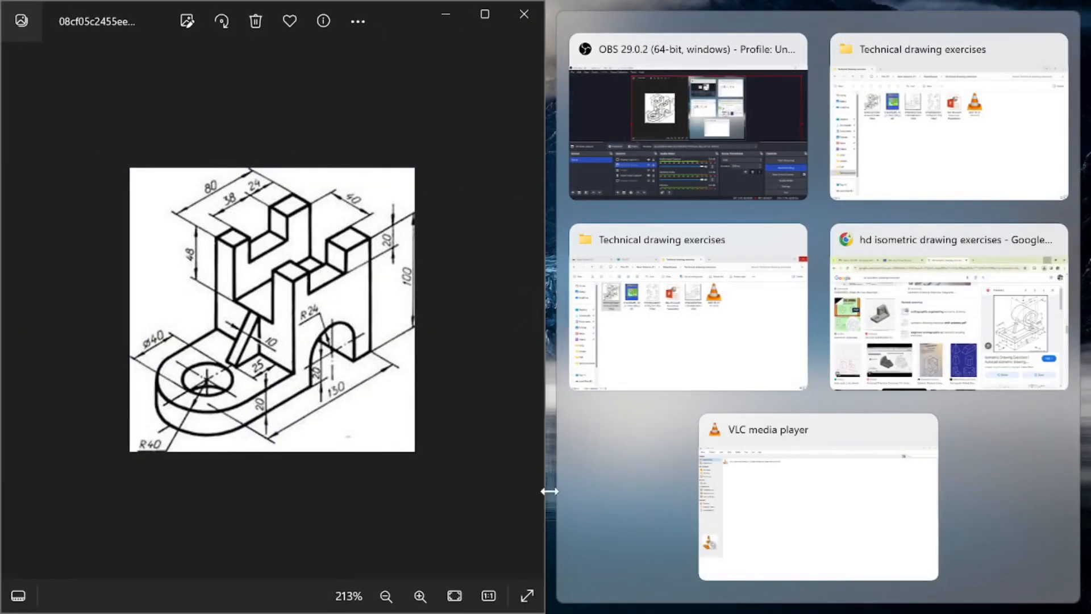
pyautogui.moveTo(568, 609)
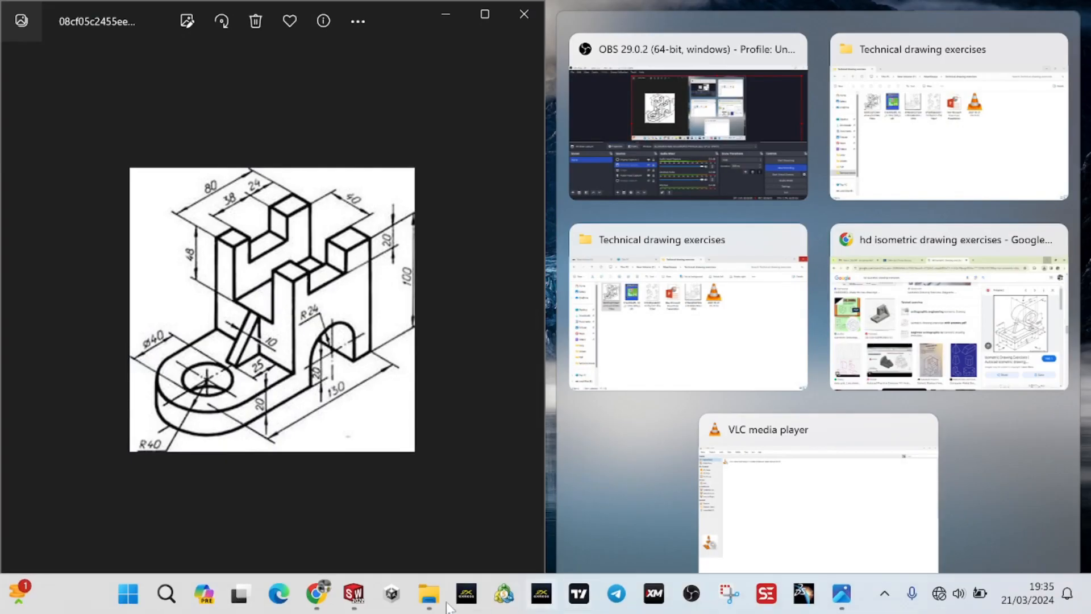
pyautogui.click(353, 594)
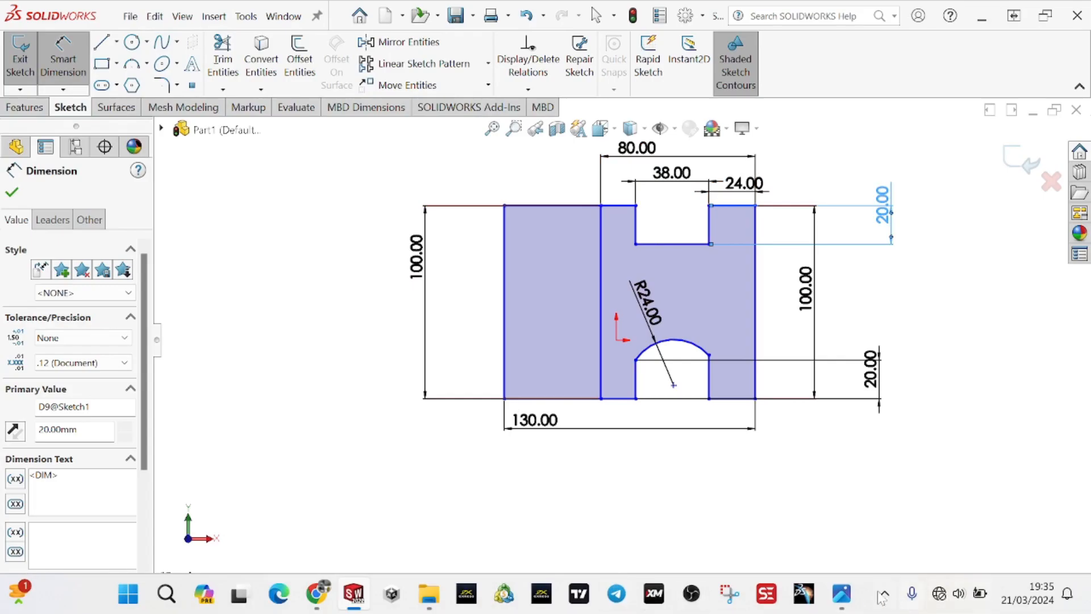
pyautogui.click(841, 594)
pyautogui.click(445, 14)
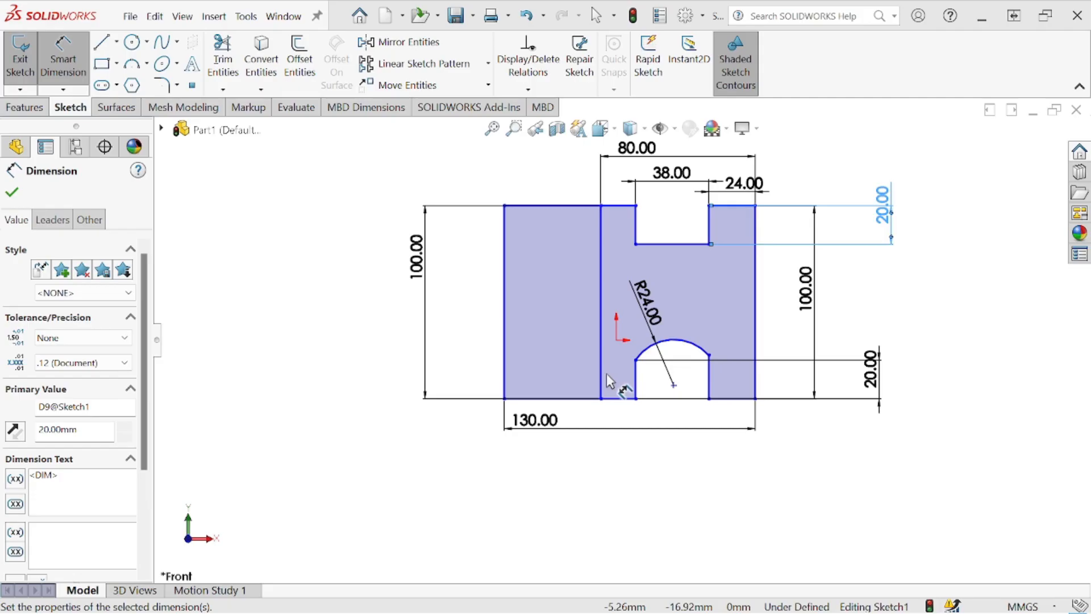
# - Sketch a horizontal line from the inner full-height vertical line to the profile's left edge, level with the arch's left springing point
pyautogui.press('l')
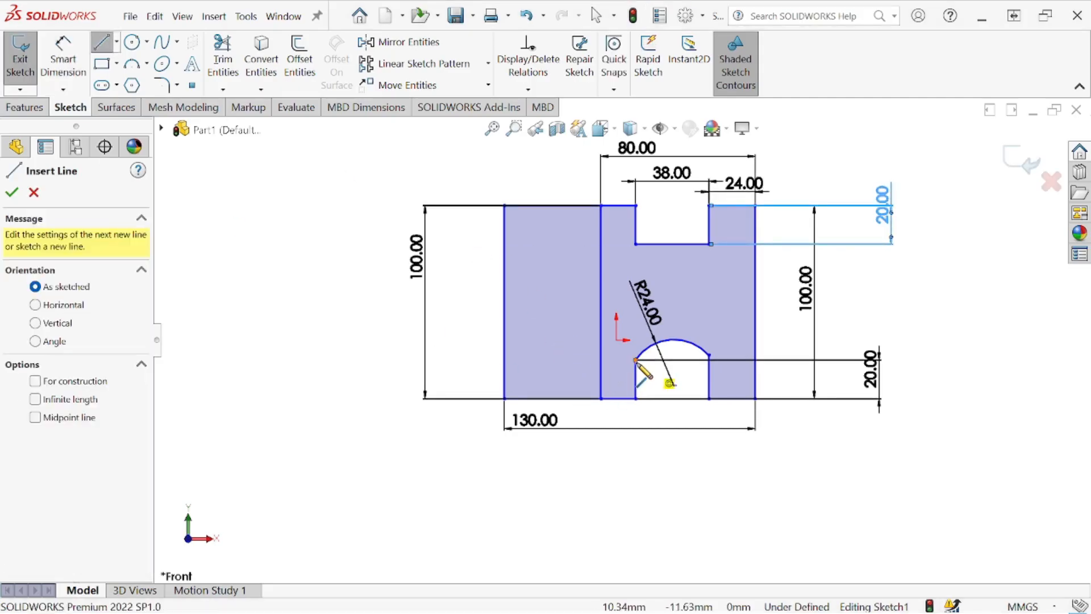
pyautogui.click(600, 361)
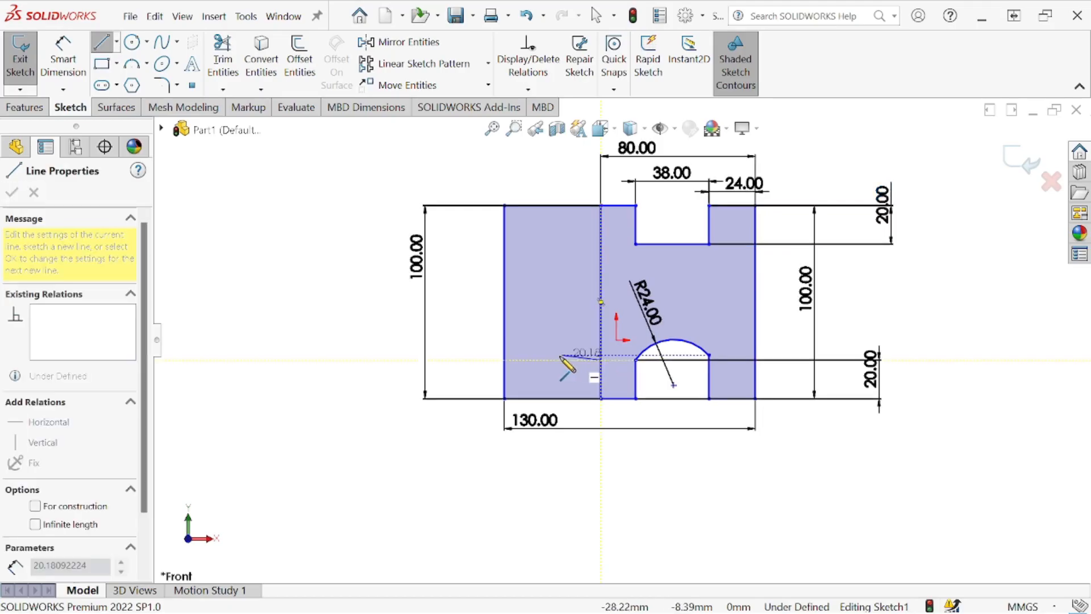
pyautogui.click(504, 360)
pyautogui.rightClick(472, 333)
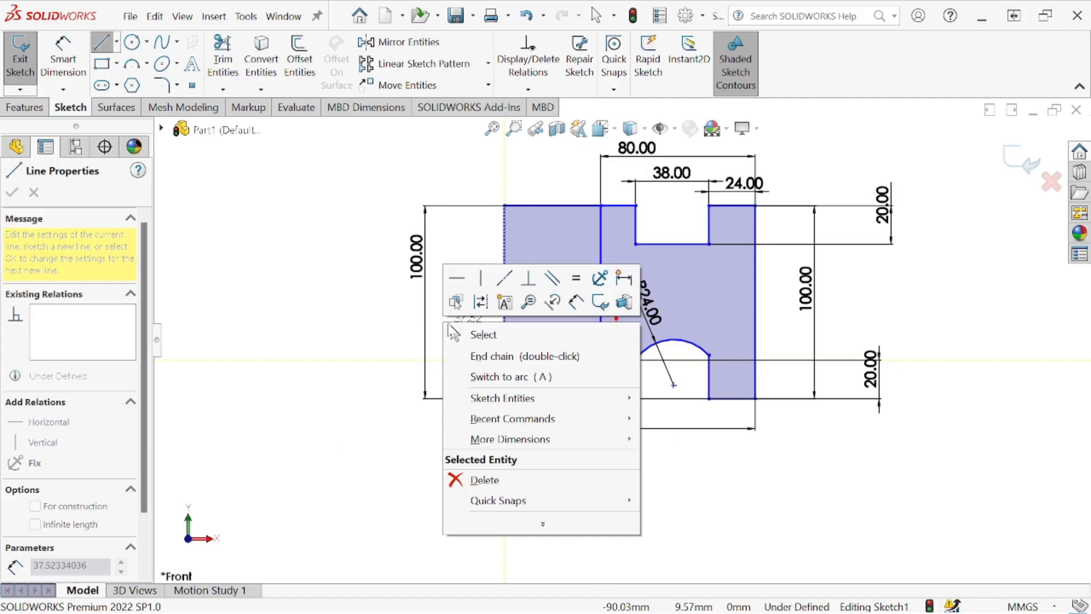
pyautogui.click(471, 333)
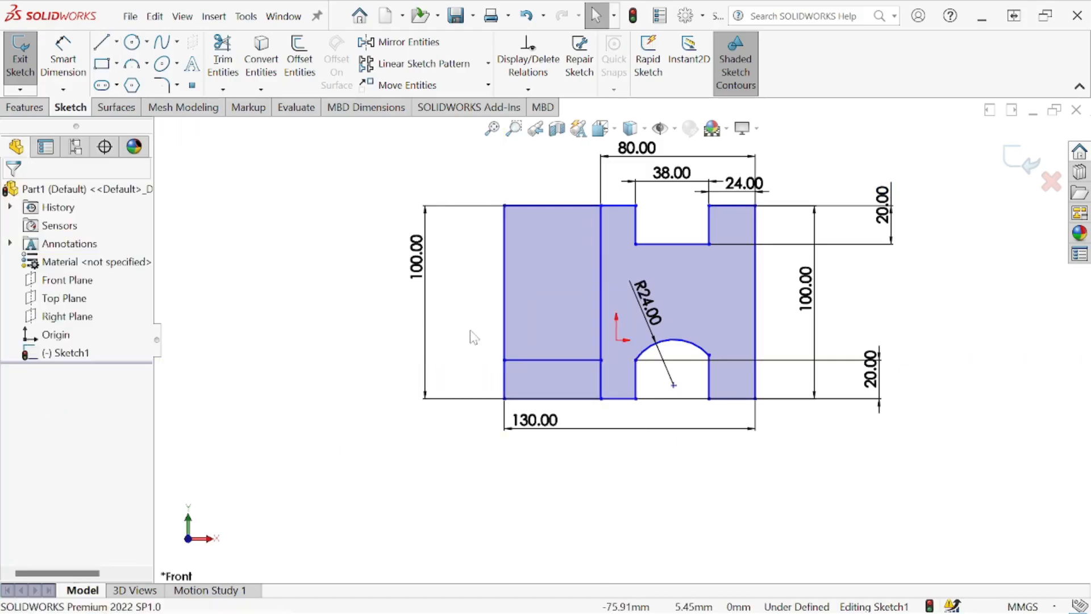
# - Trim the outline above the new horizontal line and the inner vertical segment below it, leaving an L-shaped profile
pyautogui.click(223, 60)
pyautogui.moveTo(554, 190)
pyautogui.mouseDown()
pyautogui.moveTo(565, 220)
pyautogui.moveTo(486, 253)
pyautogui.mouseUp()
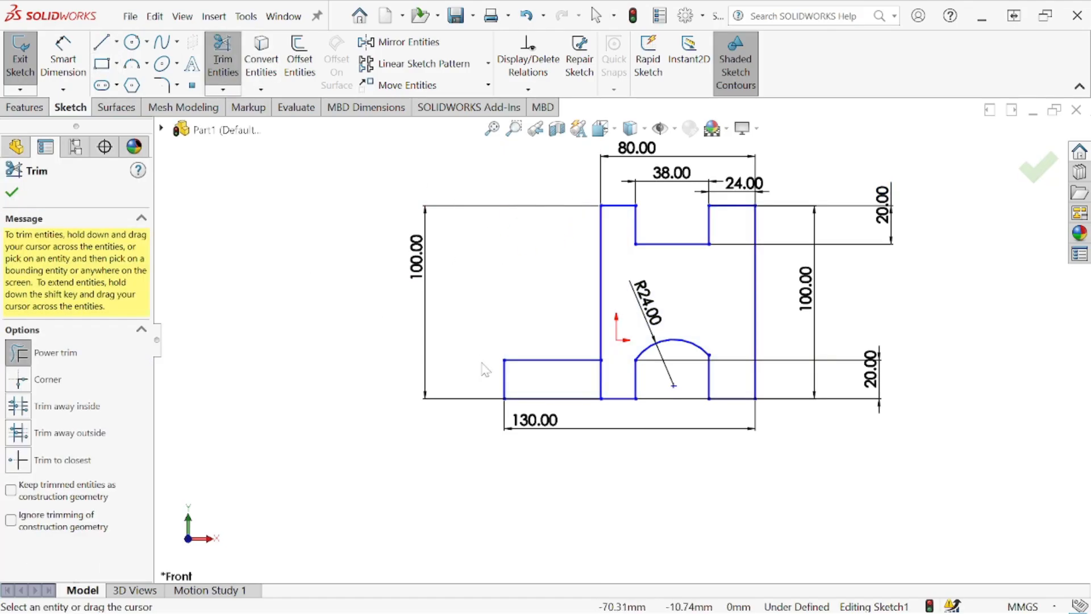
pyautogui.moveTo(569, 385); pyautogui.dragTo(608, 379)
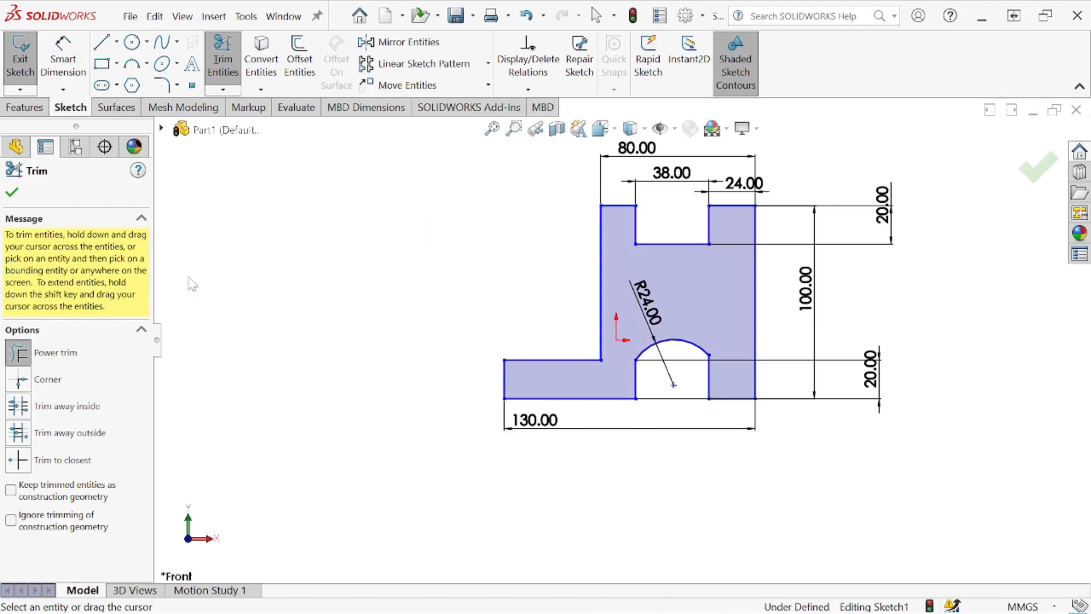
pyautogui.click(11, 193)
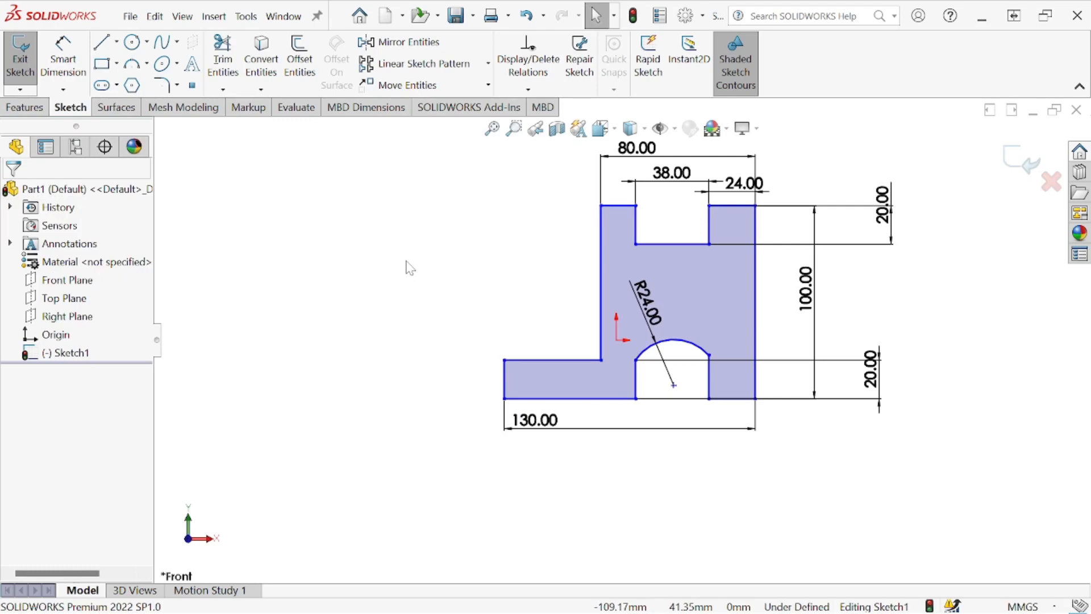
# - Sketch a diagonal rib line from the base's top edge to the tower's left side, spanning about 20 mm horizontally
pyautogui.click(101, 42)
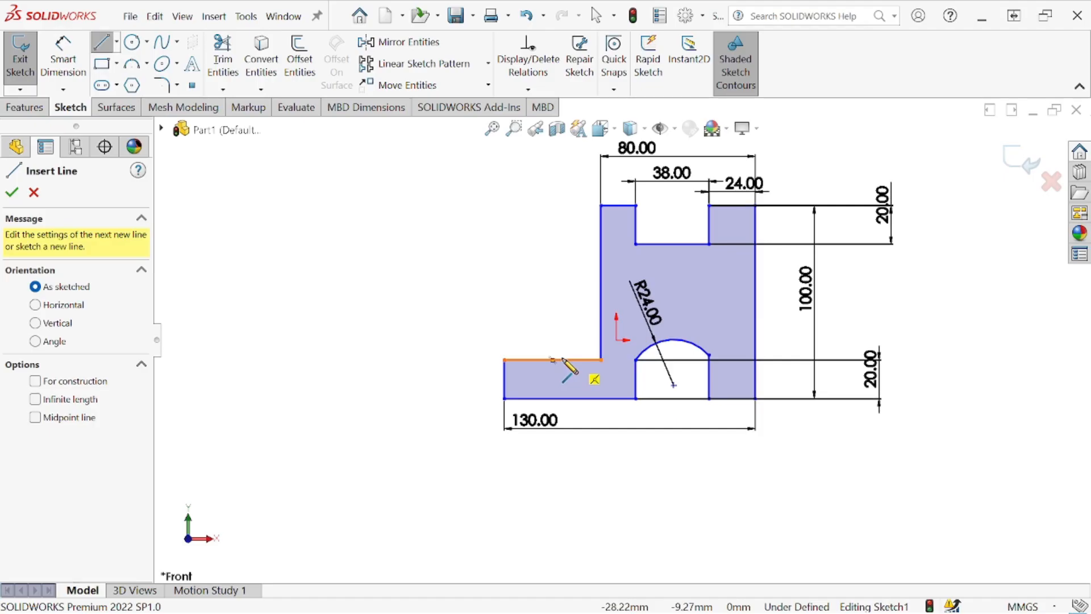
pyautogui.click(563, 360)
pyautogui.click(601, 323)
pyautogui.rightClick(541, 304)
pyautogui.click(565, 301)
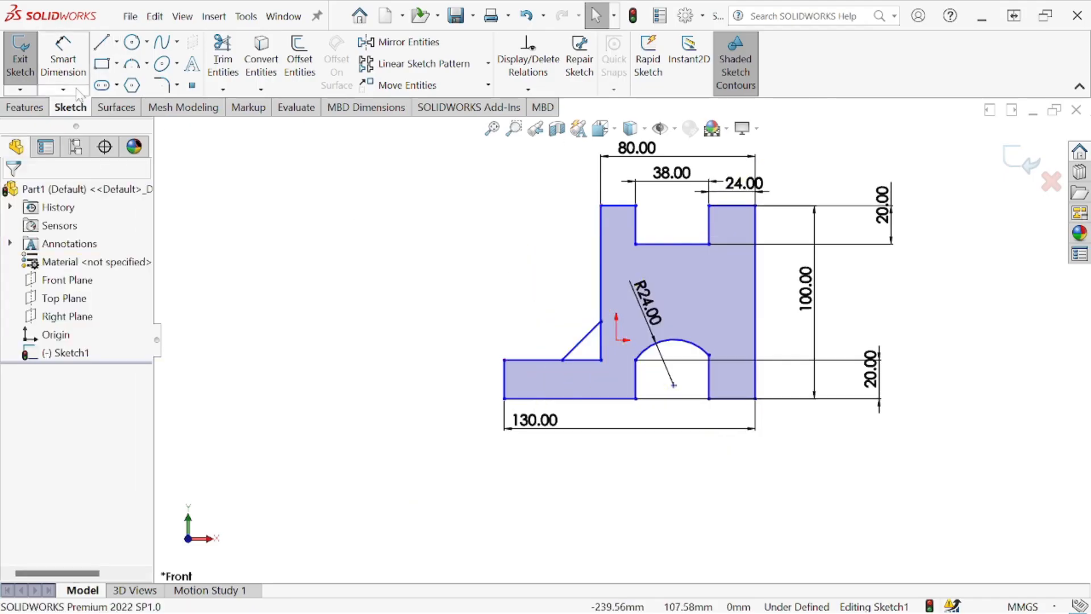
# - Dimension the horizontal distance from the rib line's lower end to the tower's left side as 25 mm
pyautogui.click(63, 57)
pyautogui.click(561, 359)
pyautogui.click(601, 365)
pyautogui.click(598, 464)
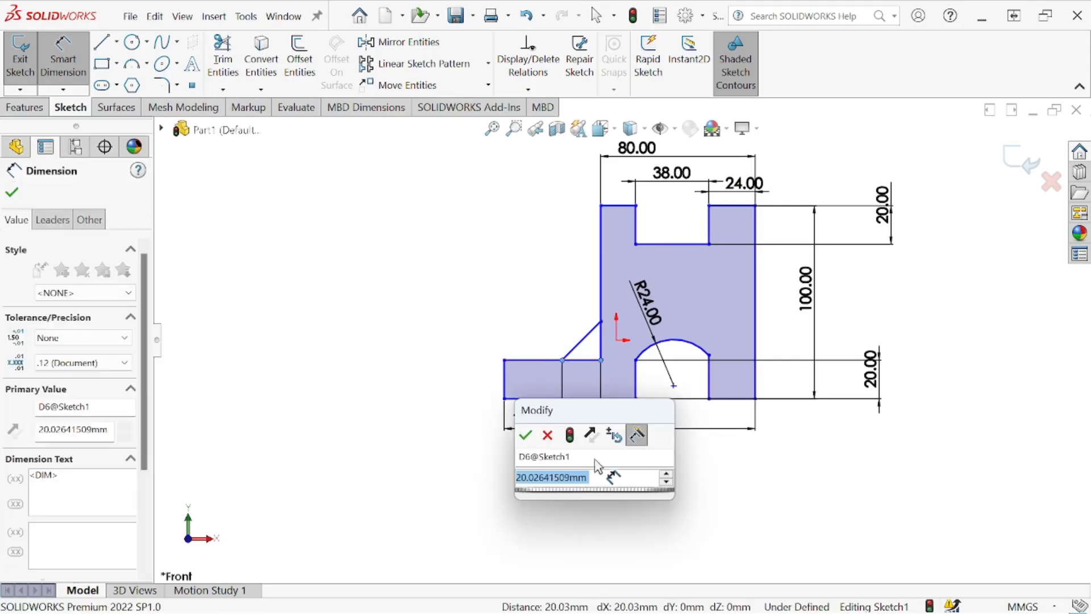
pyautogui.write('25')
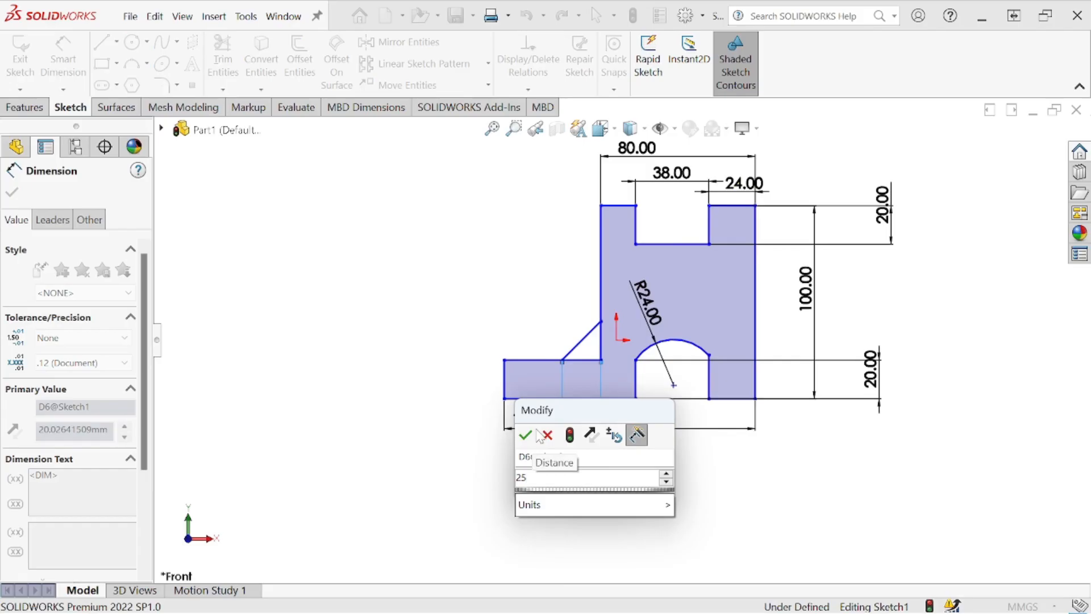
pyautogui.click(526, 435)
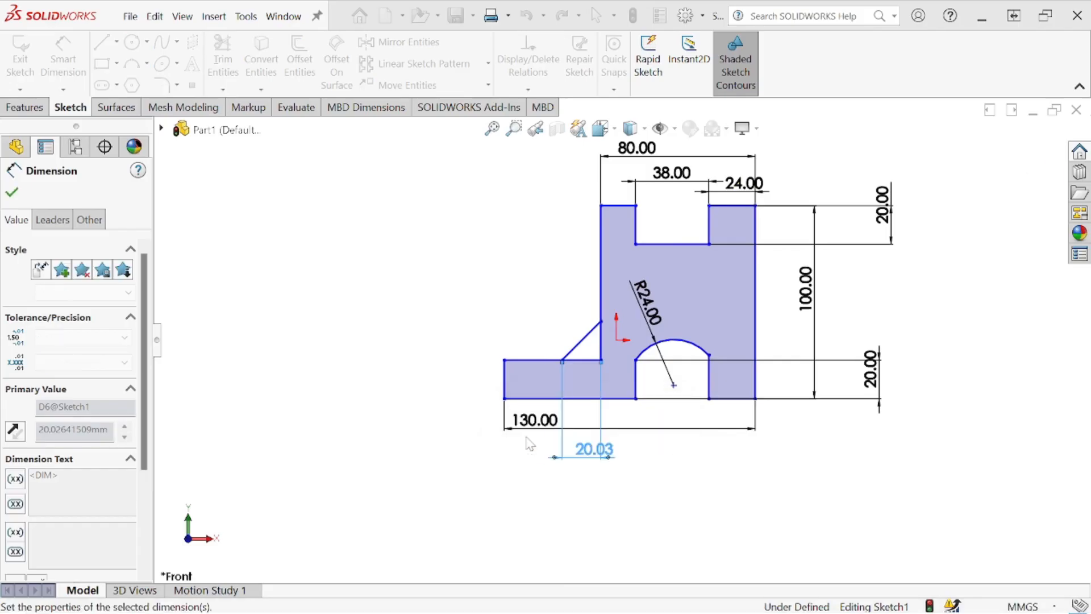
pyautogui.click(12, 195)
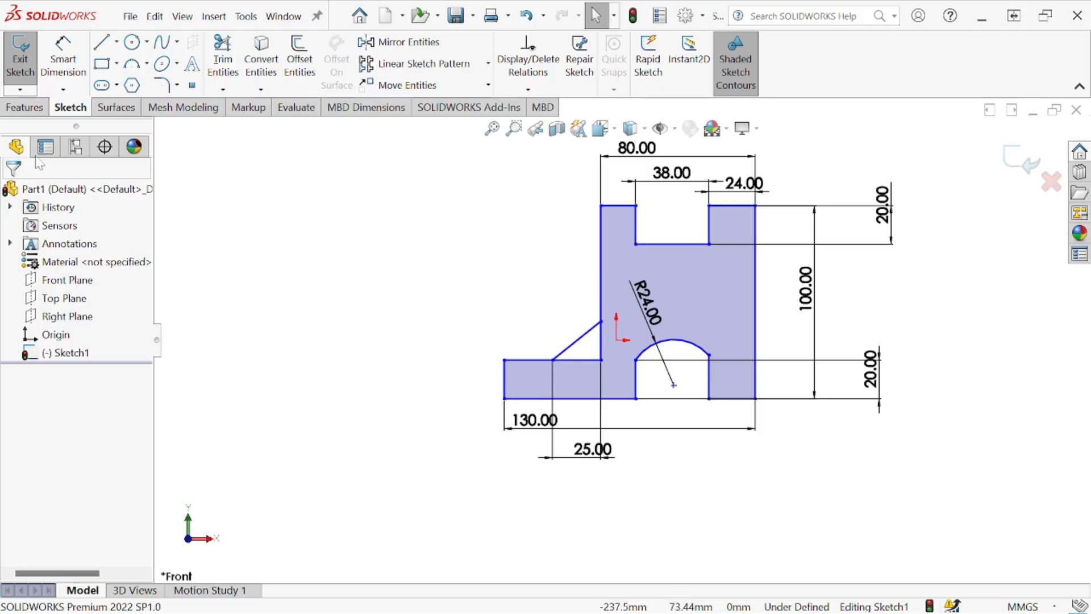
# - Extrude the main tower-and-base region of the profile as a blind boss to a depth of 80 mm
pyautogui.click(31, 107)
pyautogui.click(27, 57)
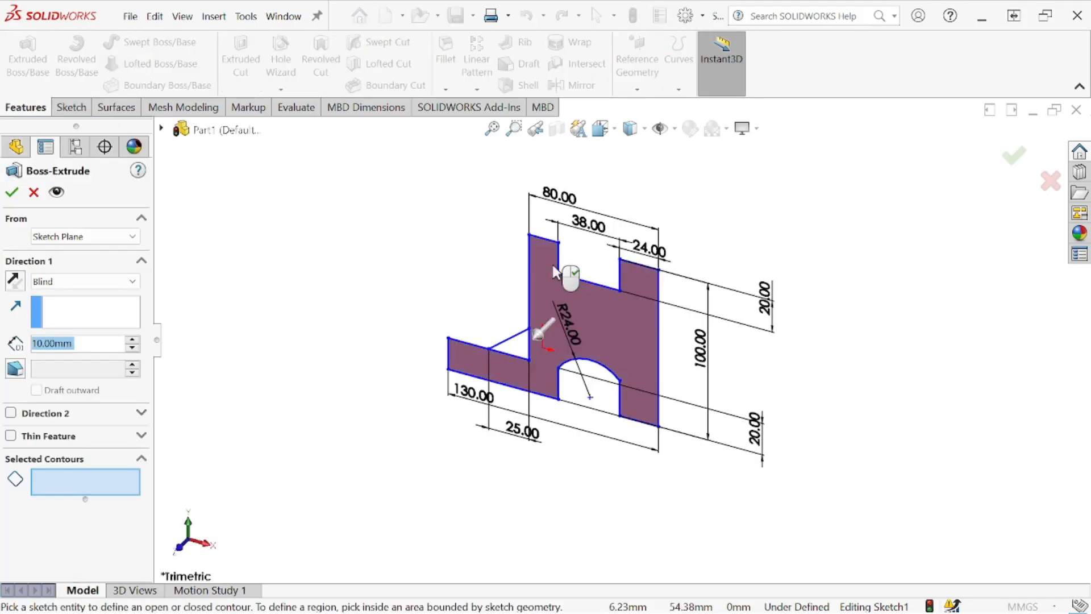
pyautogui.click(592, 322)
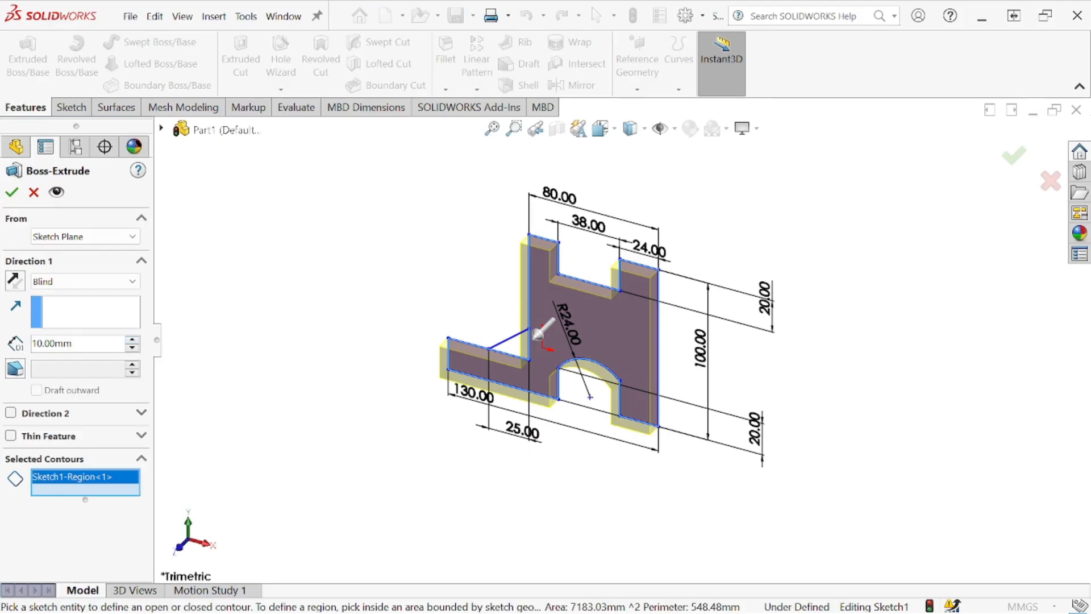
pyautogui.click(37, 343)
pyautogui.press('BackSpace')
pyautogui.write('8')
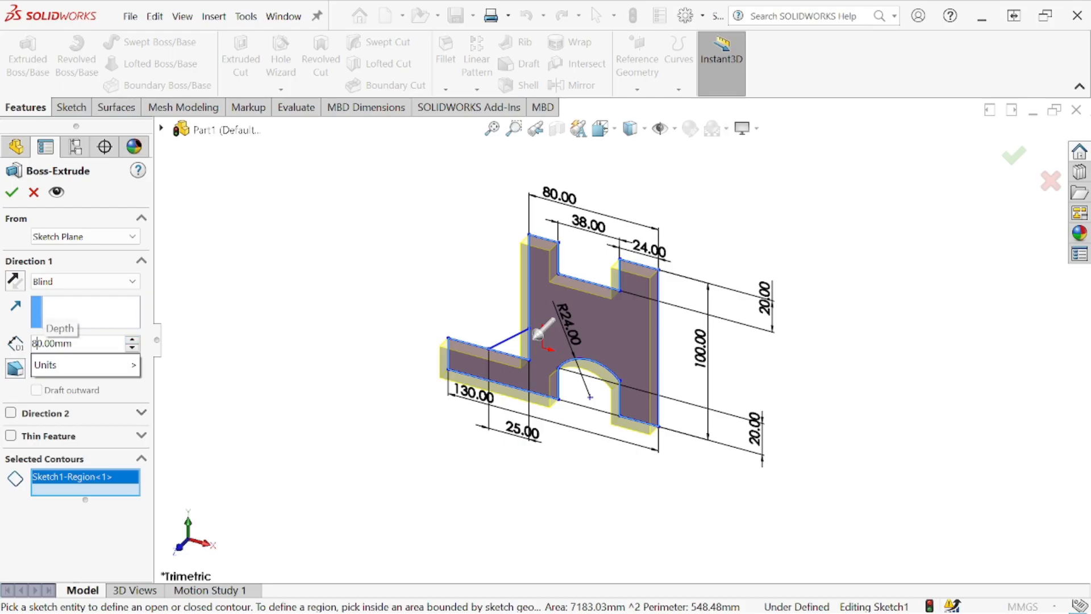
pyautogui.press('Return')
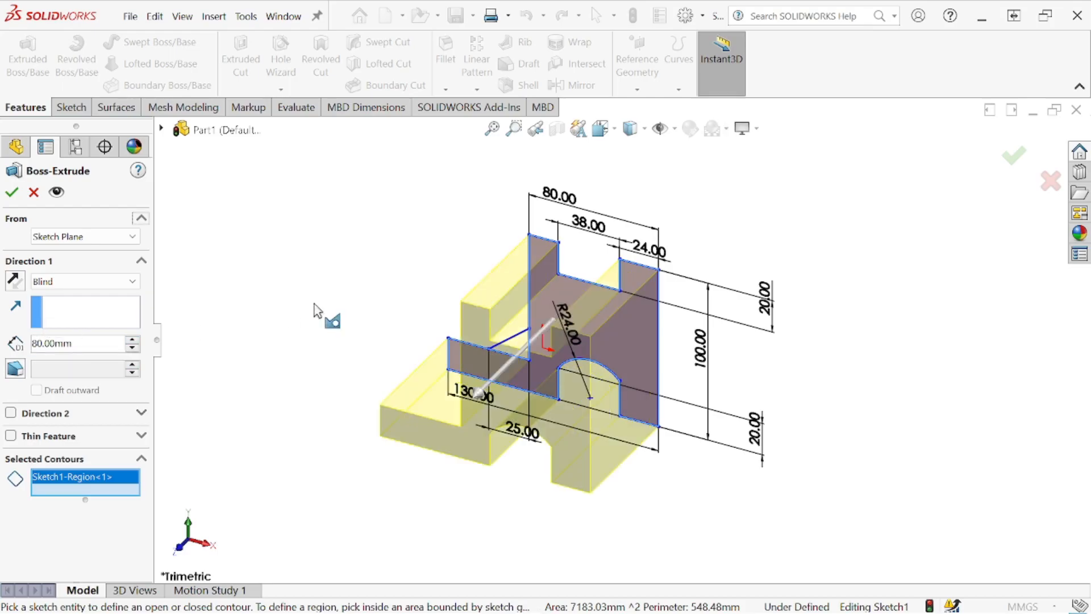
pyautogui.click(13, 193)
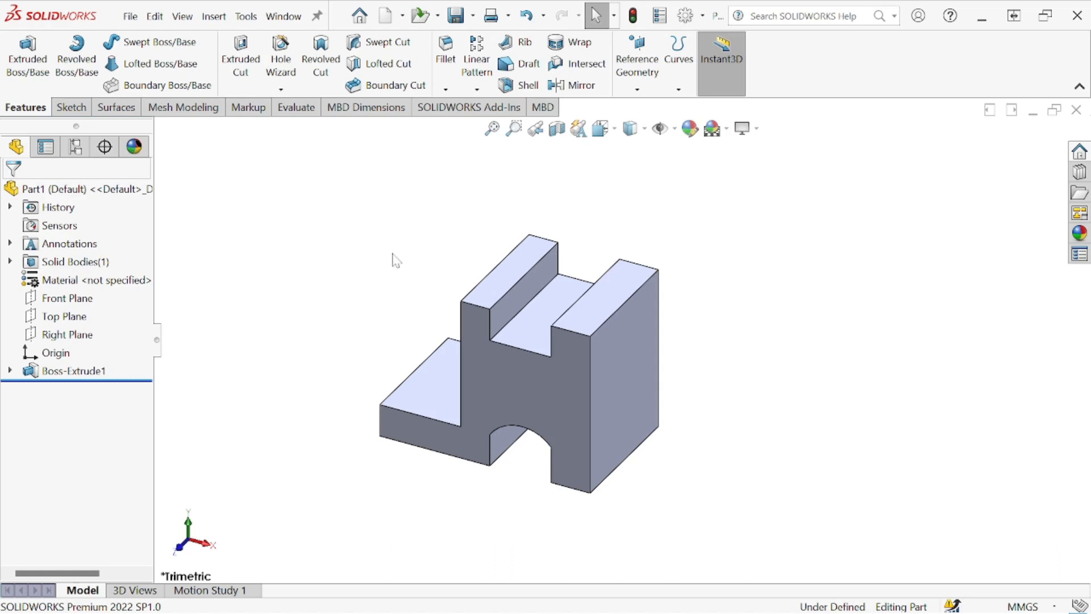
# - Try to add the triangular rib region to the selected contours of the existing 80 mm extrusion
pyautogui.moveTo(379, 295); pyautogui.dragTo(441, 287, button='middle')
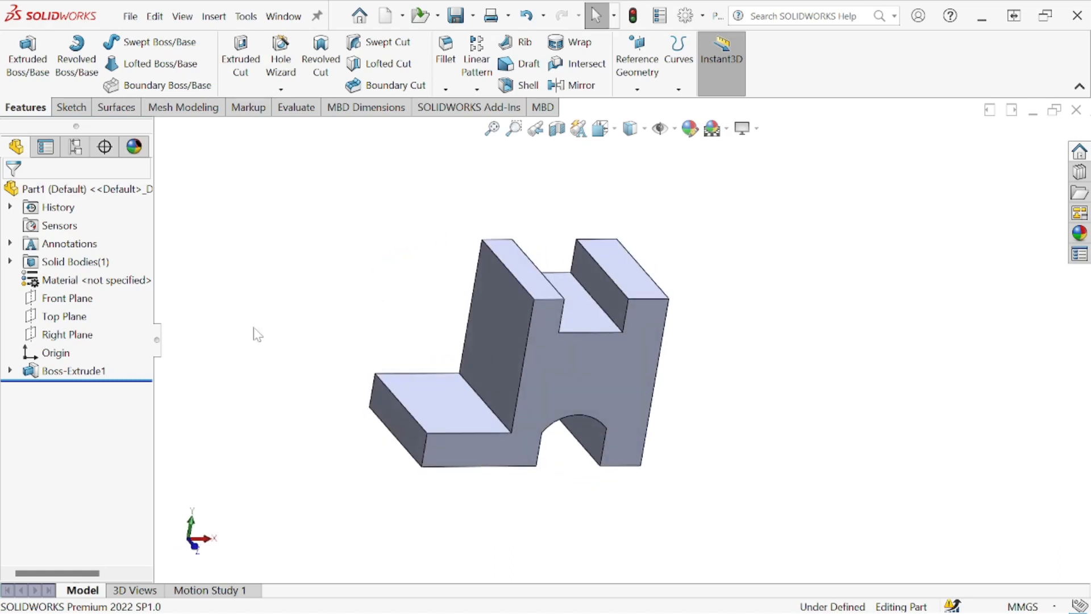
pyautogui.rightClick(49, 375)
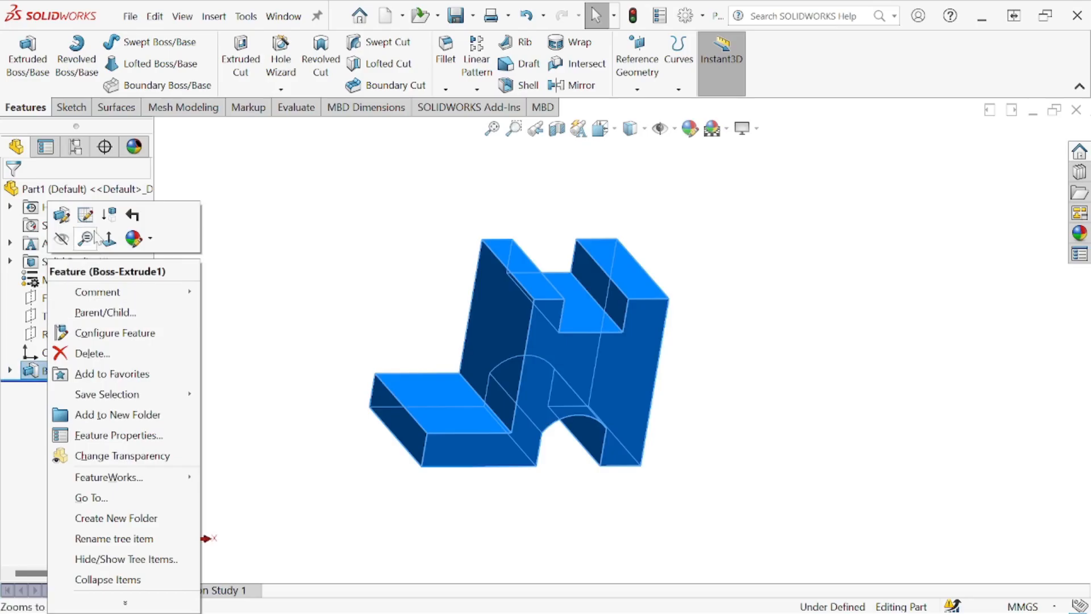
pyautogui.click(81, 214)
pyautogui.moveTo(375, 279); pyautogui.dragTo(364, 233, button='middle')
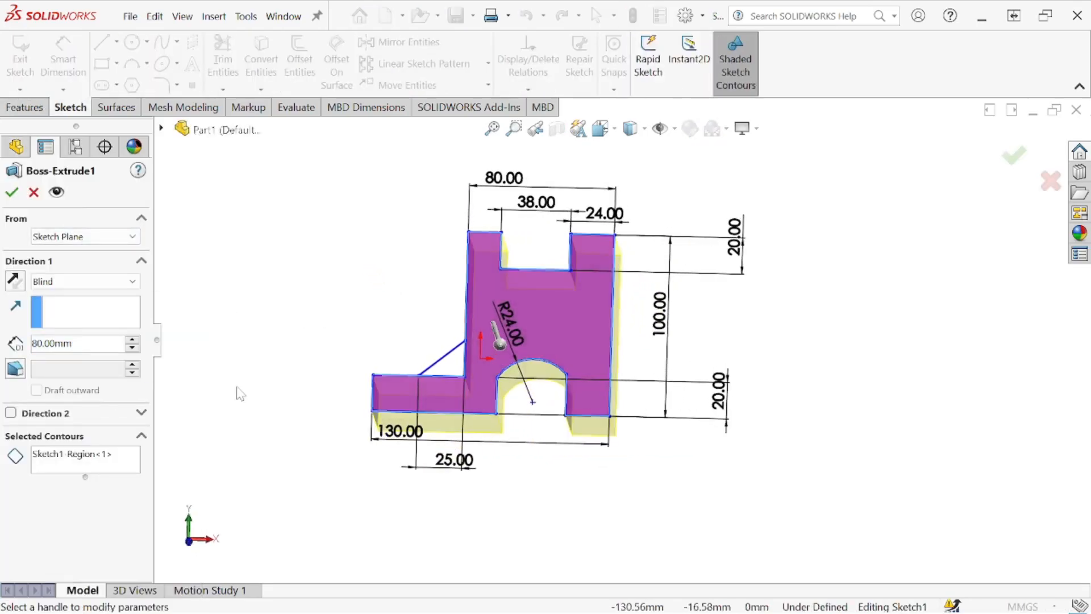
pyautogui.click(122, 455)
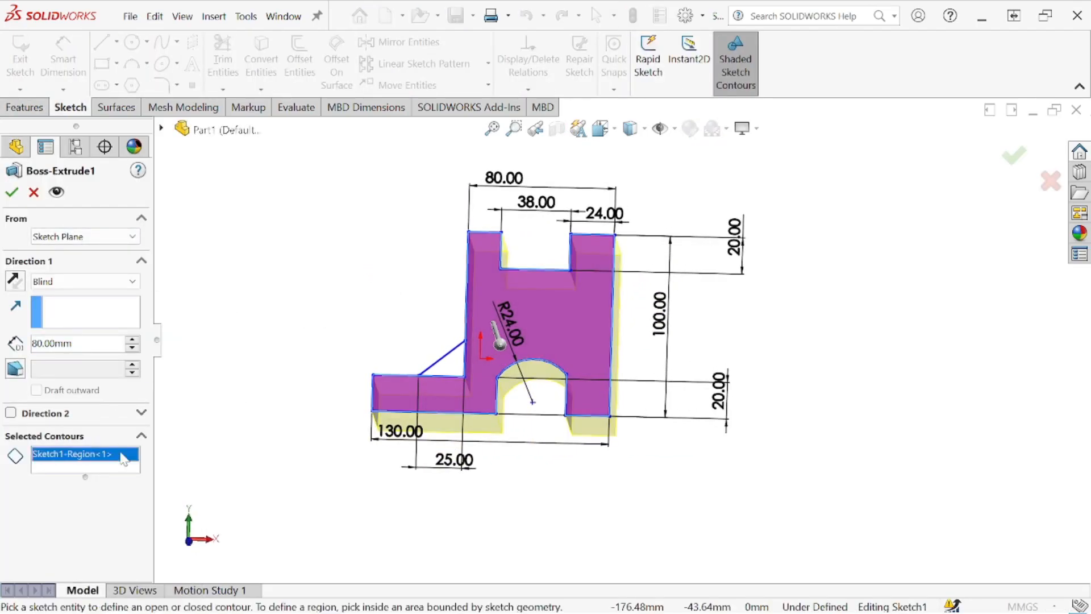
pyautogui.click(454, 364)
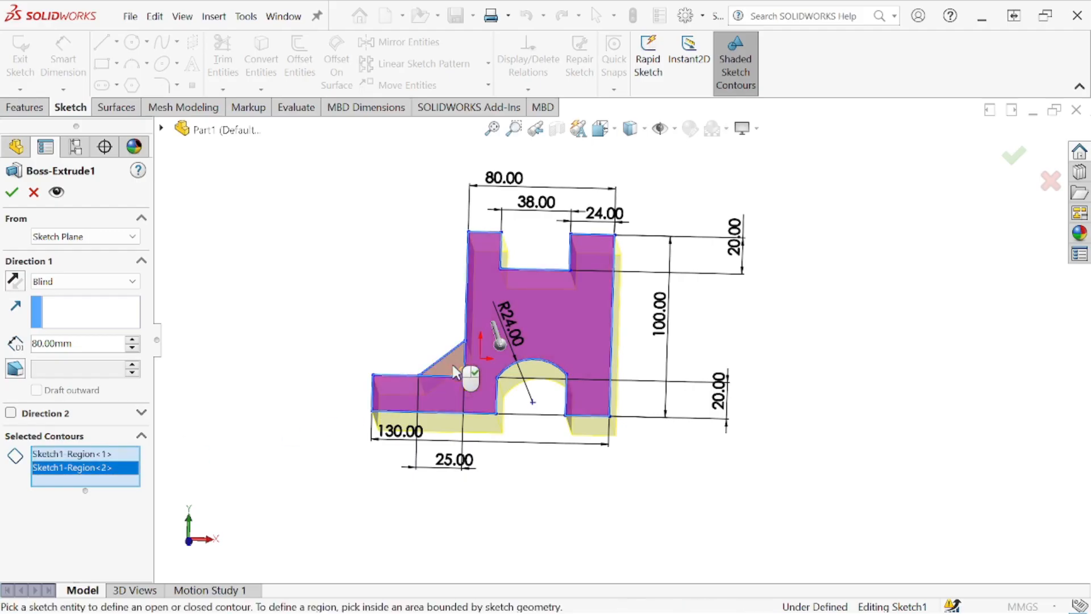
pyautogui.click(21, 200)
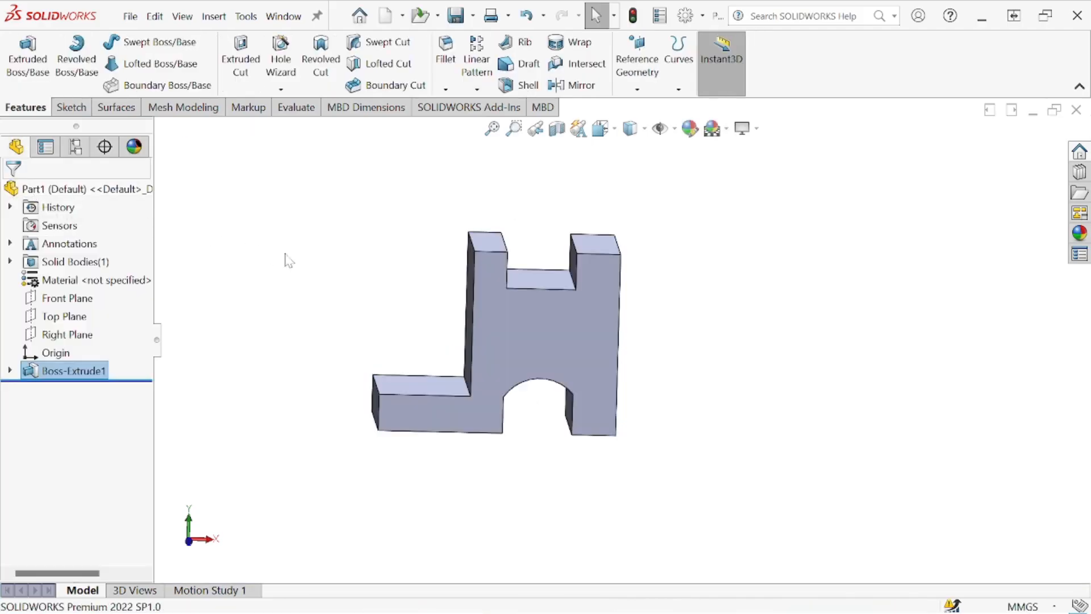
# - Start a new sketch on the underside face of the base plate
pyautogui.moveTo(441, 317); pyautogui.dragTo(459, 356, button='middle')
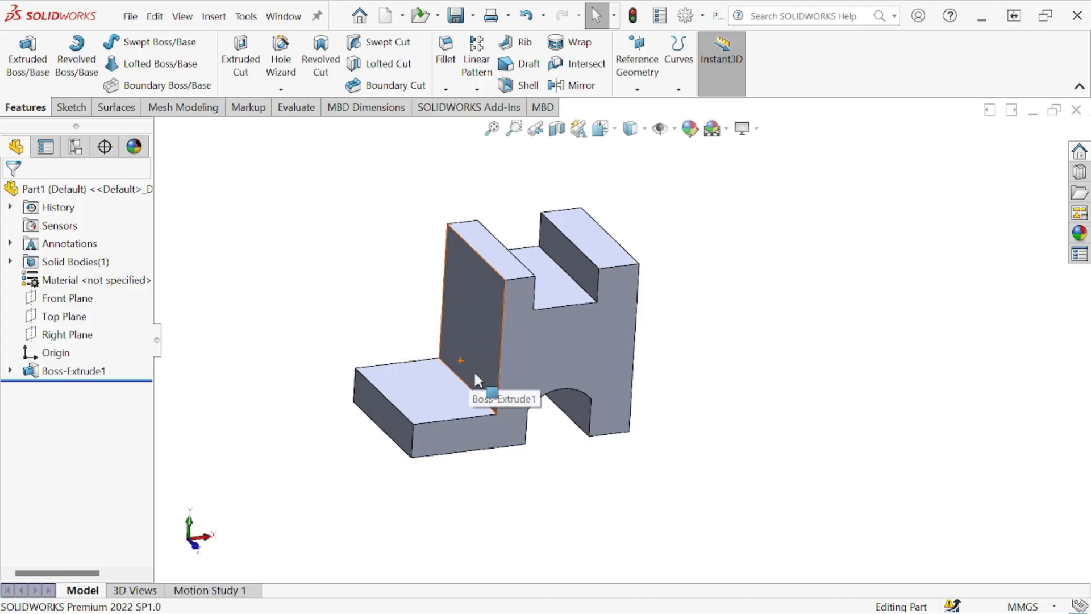
pyautogui.moveTo(476, 373); pyautogui.dragTo(450, 381, button='middle')
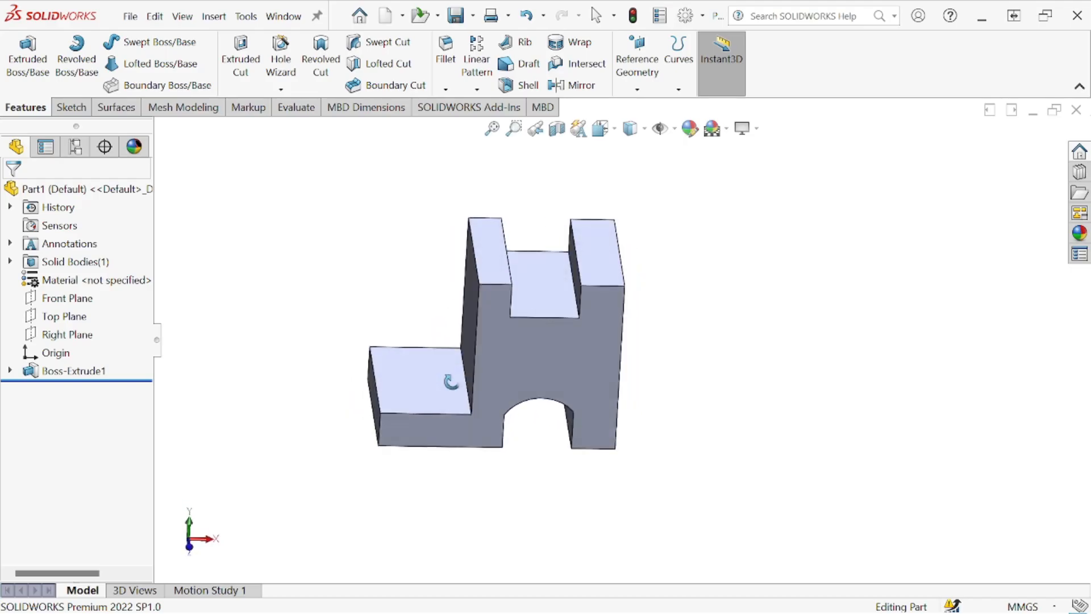
pyautogui.moveTo(324, 367); pyautogui.dragTo(417, 201, button='middle')
pyautogui.click(413, 401)
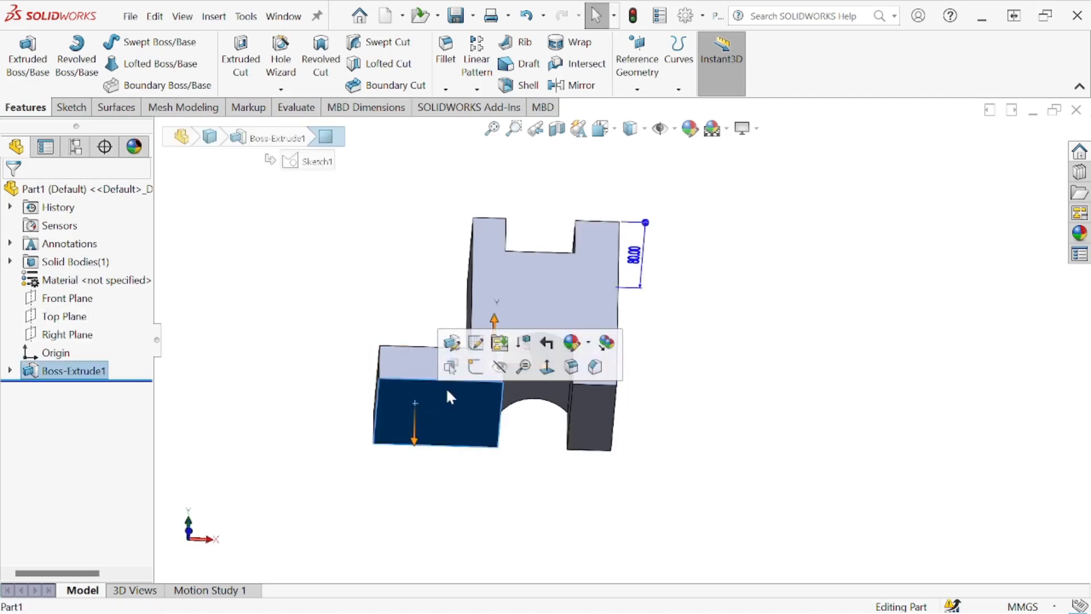
pyautogui.click(475, 377)
pyautogui.scroll(4, 471, 373)
pyautogui.moveTo(515, 281); pyautogui.dragTo(690, 226, button='middle')
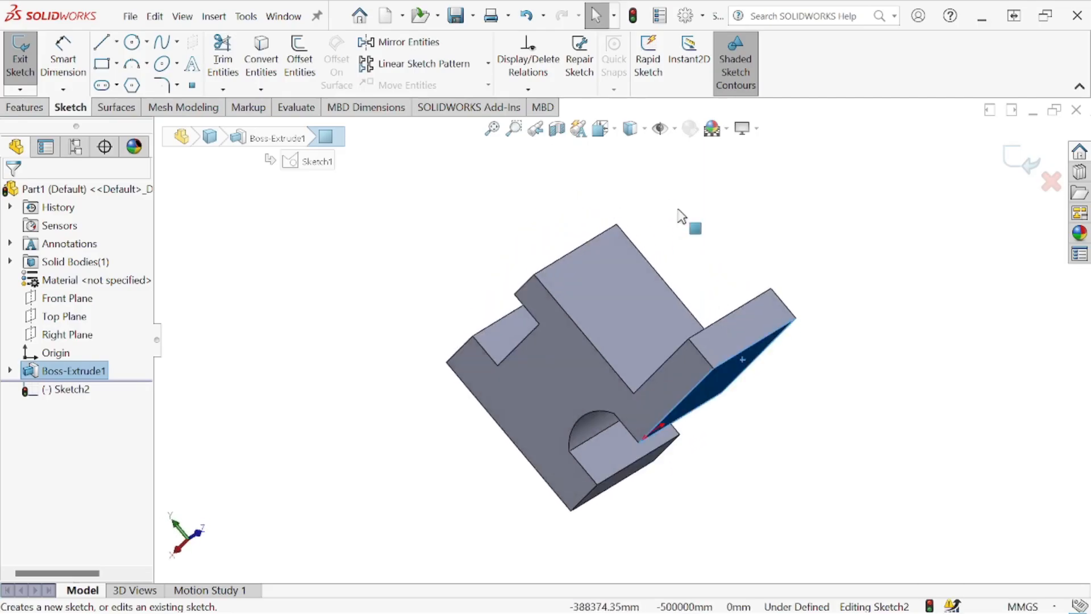
# - Consult the reference drawing for the rounded end of the base, and view the sketch face straight on
pyautogui.moveTo(1090, 95)
pyautogui.mouseDown()
pyautogui.moveTo(782, 134)
pyautogui.moveTo(773, 115)
pyautogui.mouseUp()
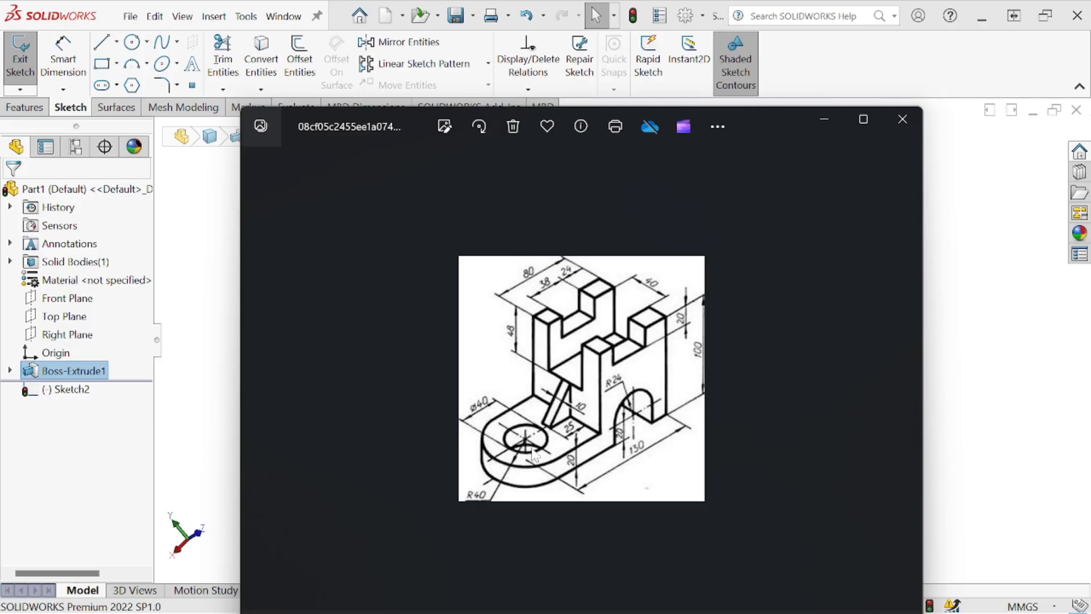
pyautogui.moveTo(773, 123); pyautogui.dragTo(1090, 196)
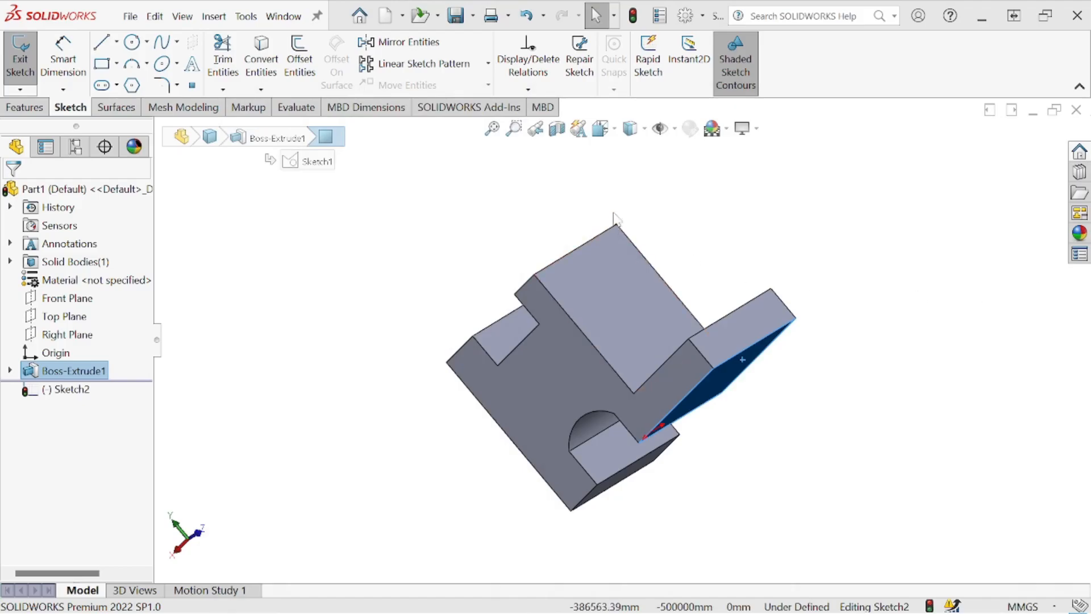
pyautogui.click(611, 135)
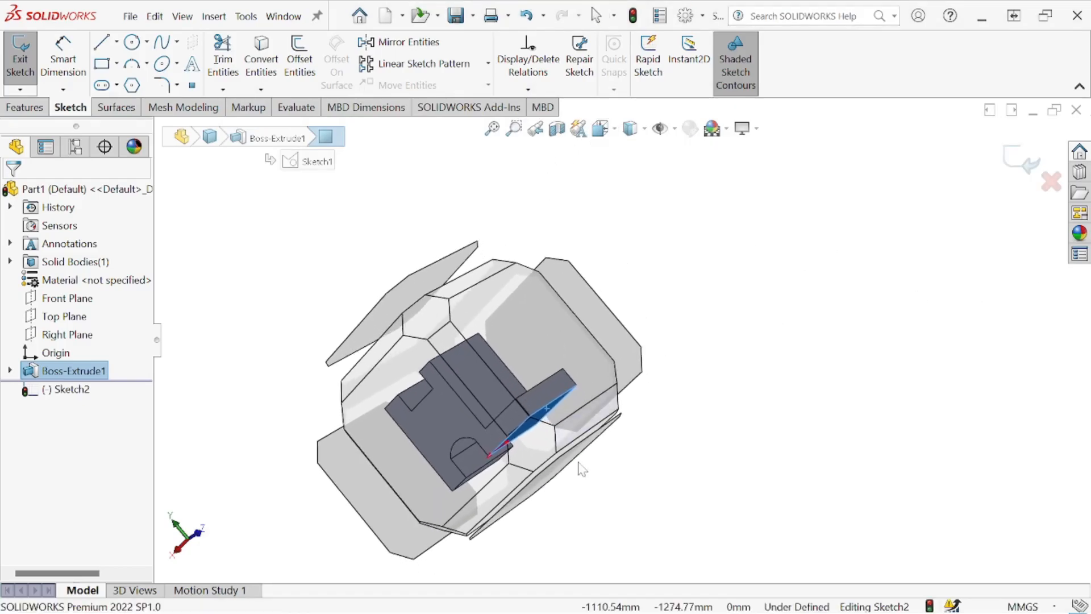
pyautogui.click(570, 457)
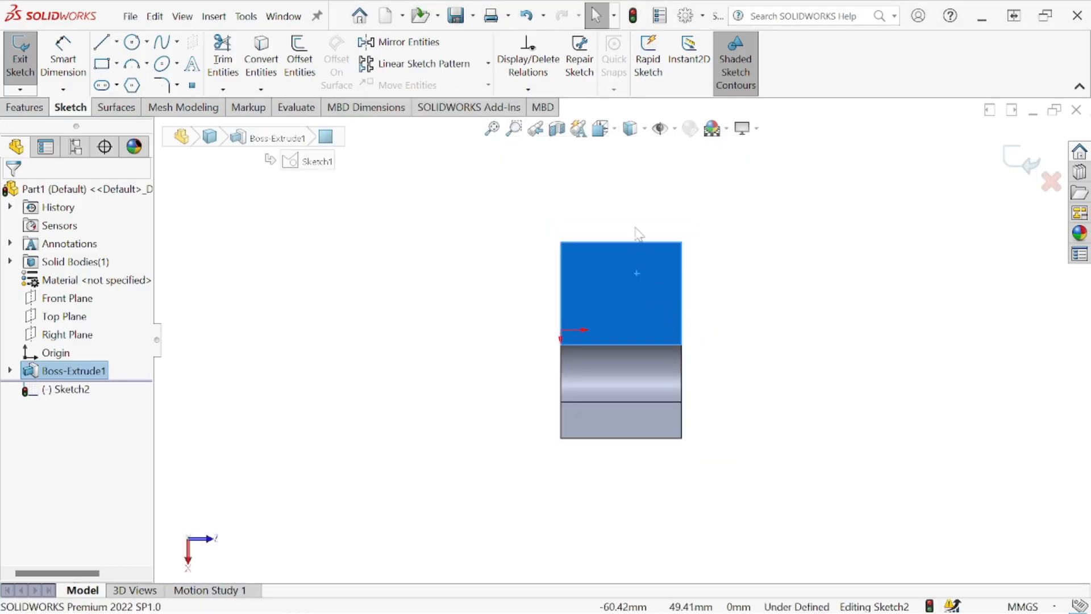
pyautogui.click(631, 129)
pyautogui.click(636, 196)
pyautogui.moveTo(648, 275)
pyautogui.mouseDown(button='middle')
pyautogui.moveTo(704, 277)
pyautogui.moveTo(659, 275)
pyautogui.mouseUp(button='middle')
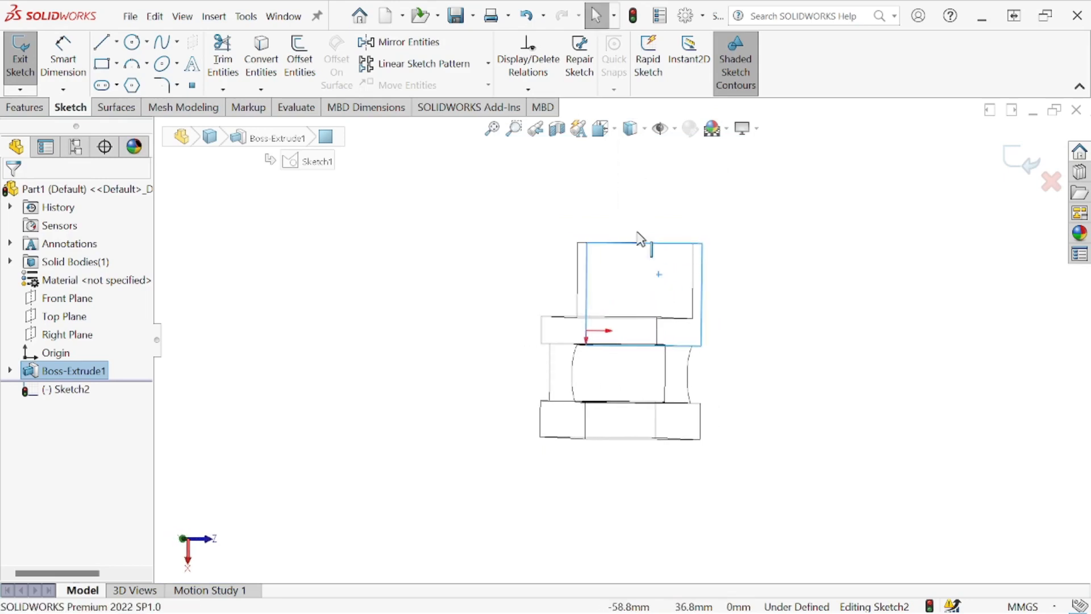
pyautogui.click(644, 130)
pyautogui.click(641, 171)
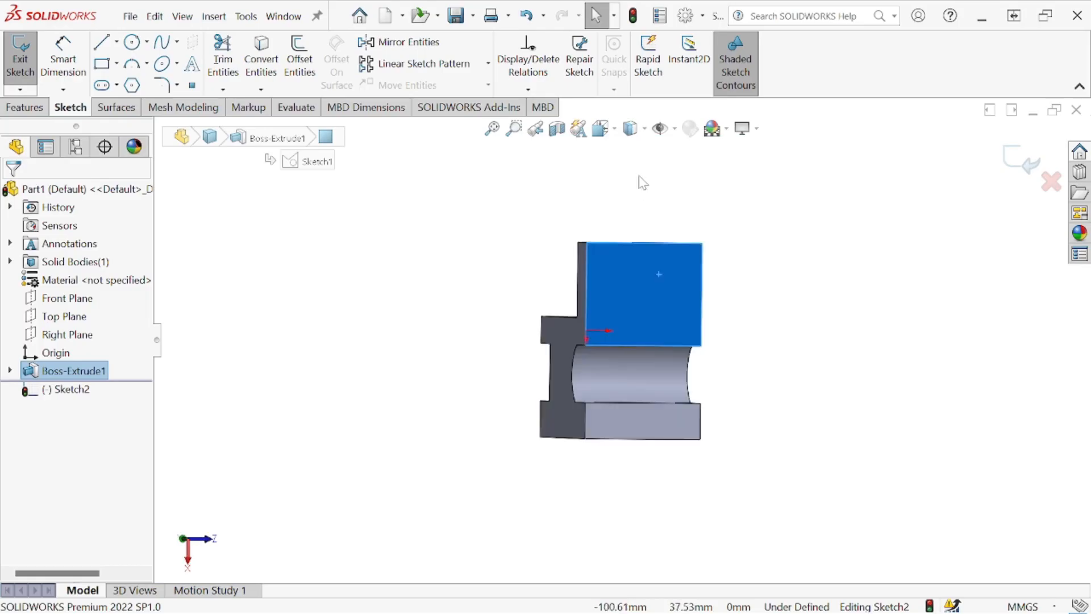
# - Sketch an outward-bulging three-point arc between the corners of the base's end edge, with a radius of about 57 mm
pyautogui.click(602, 130)
pyautogui.click(553, 337)
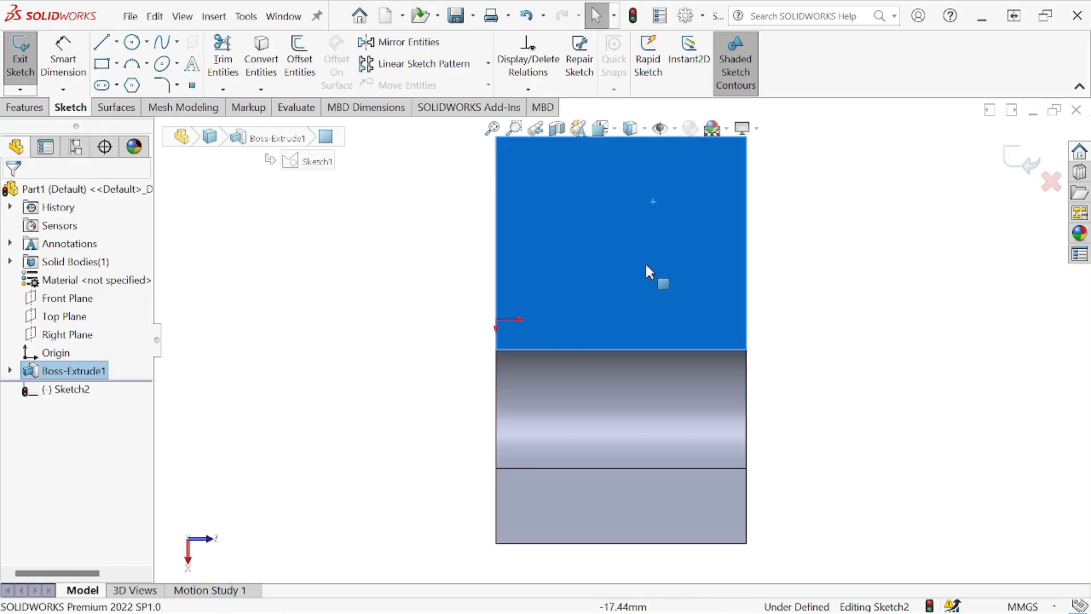
pyautogui.scroll(5, 646, 262)
pyautogui.scroll(-3, 697, 199)
pyautogui.click(131, 64)
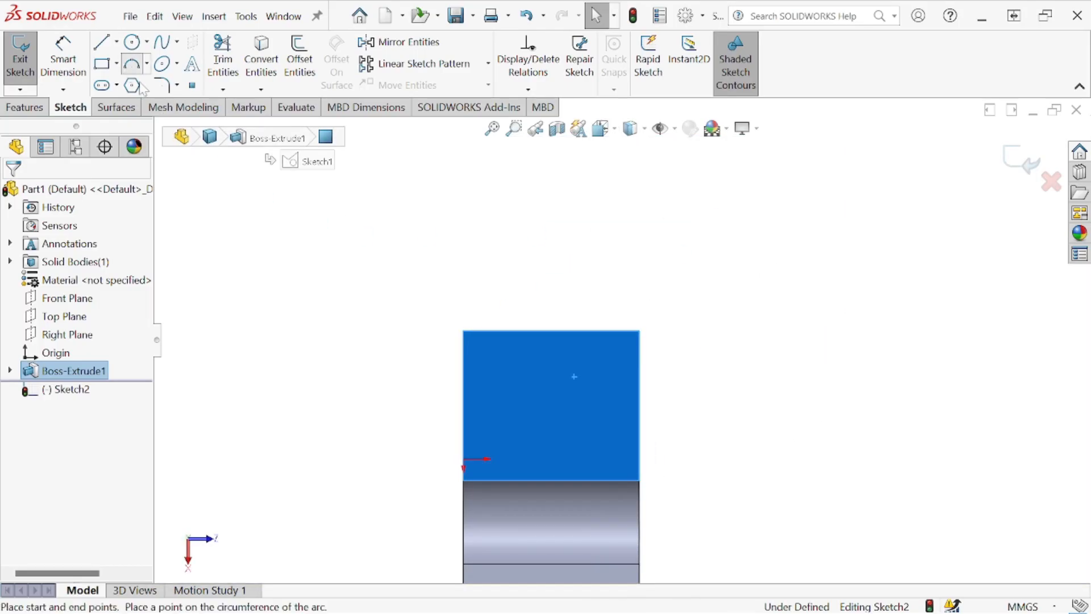
pyautogui.click(462, 329)
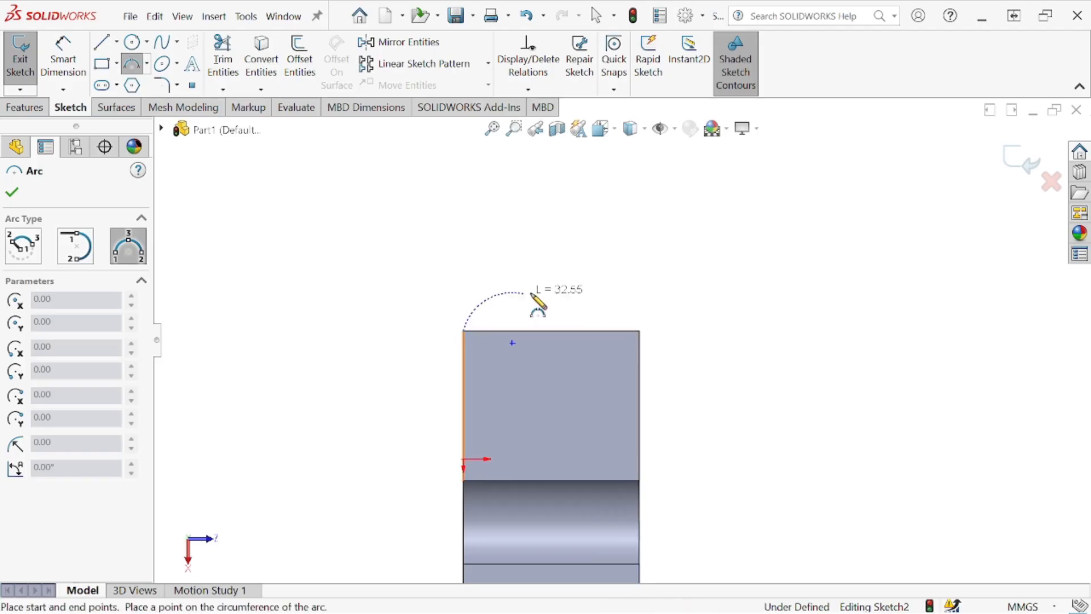
pyautogui.click(639, 332)
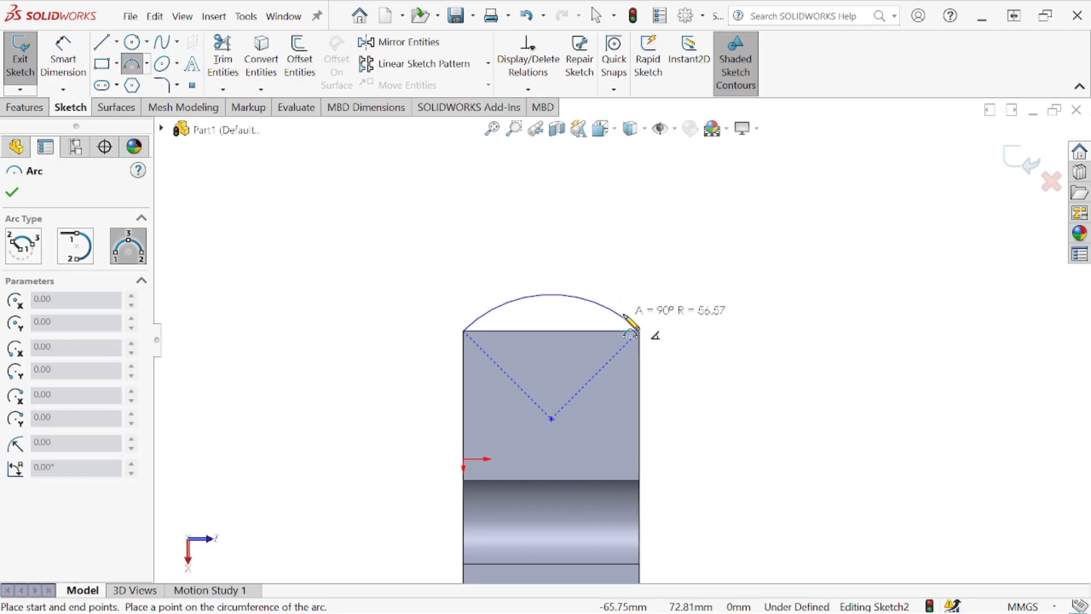
pyautogui.click(625, 316)
# - Dimension the arc's radius as 40 mm and close the profile by converting the base's end edge into a sketch line
pyautogui.click(63, 57)
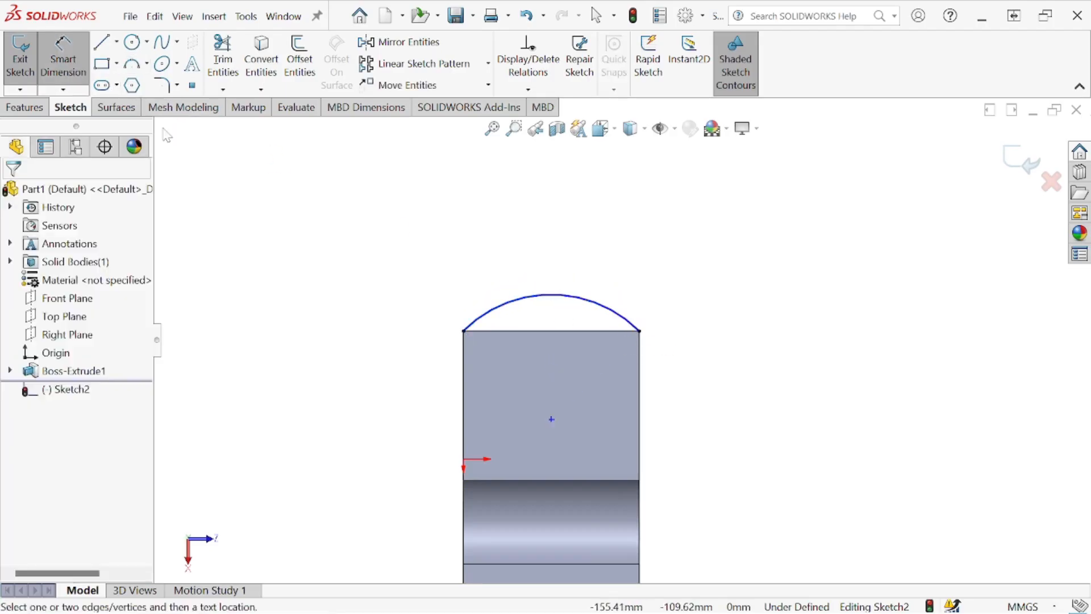
pyautogui.click(527, 306)
pyautogui.click(524, 231)
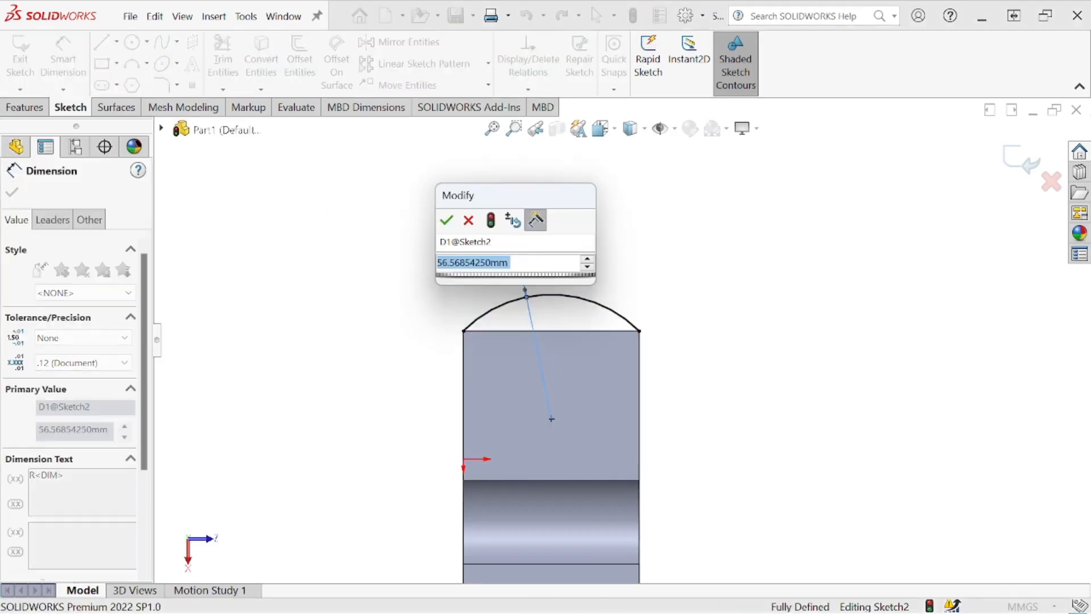
pyautogui.click(447, 221)
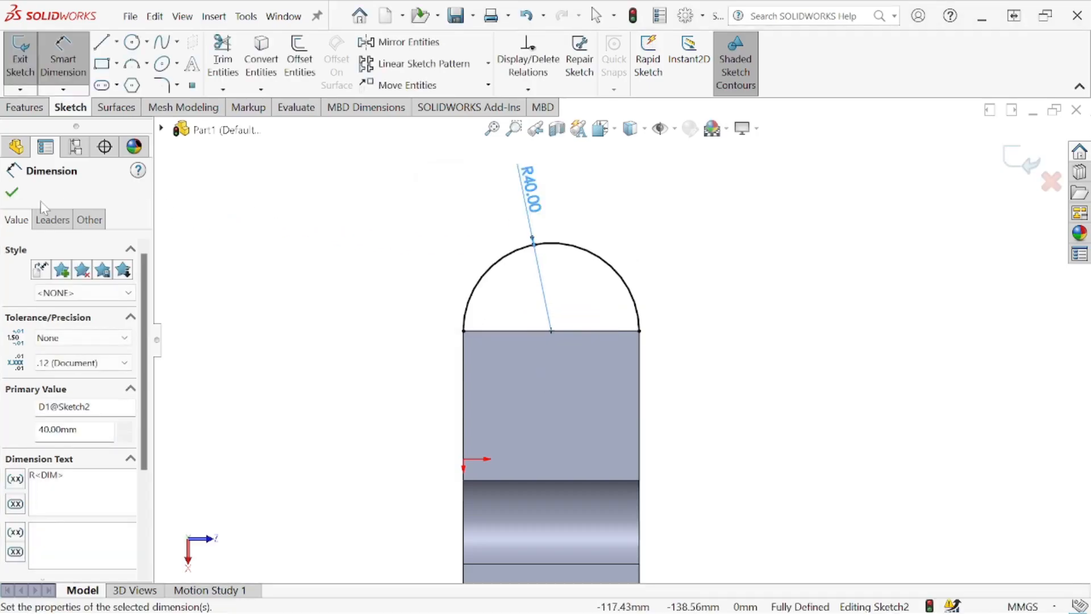
pyautogui.click(13, 193)
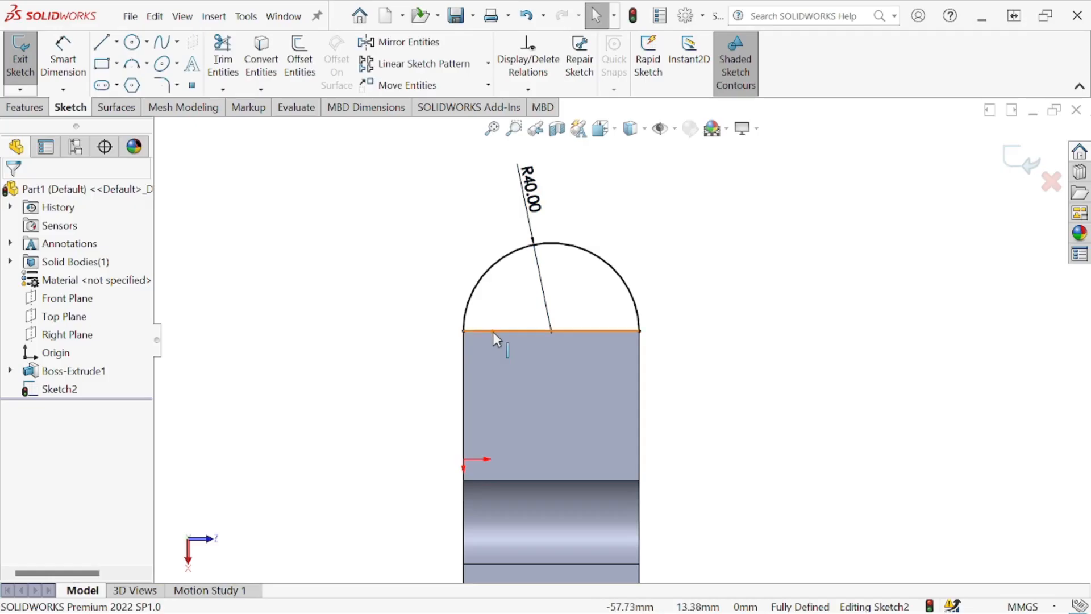
pyautogui.click(263, 69)
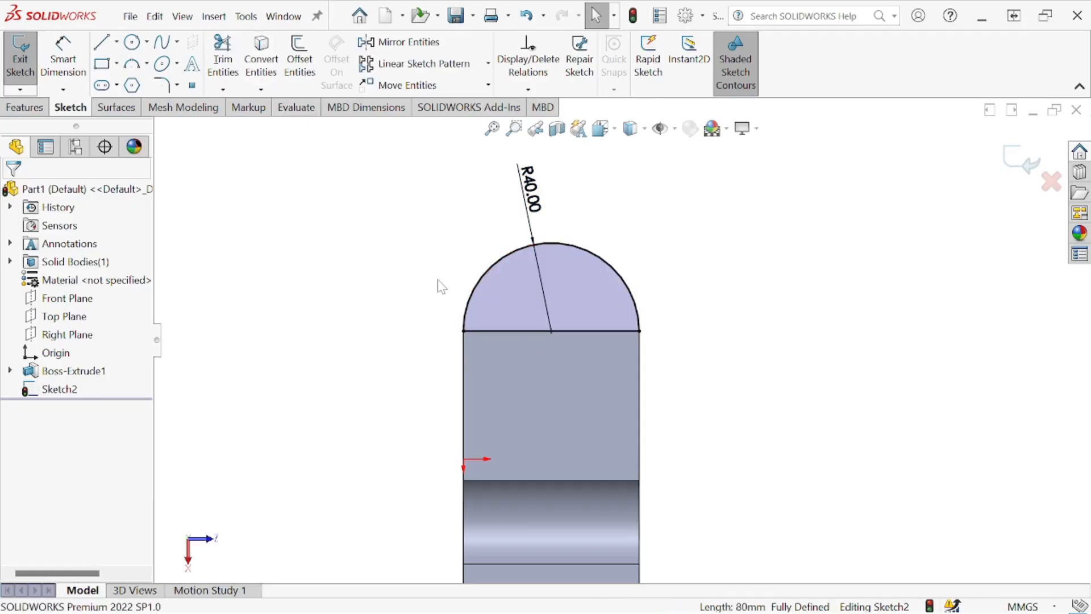
# - Extrude the half-round profile upward with the Up To Vertex end condition, ending at the base plate's top corner, merged with the body
pyautogui.click(24, 107)
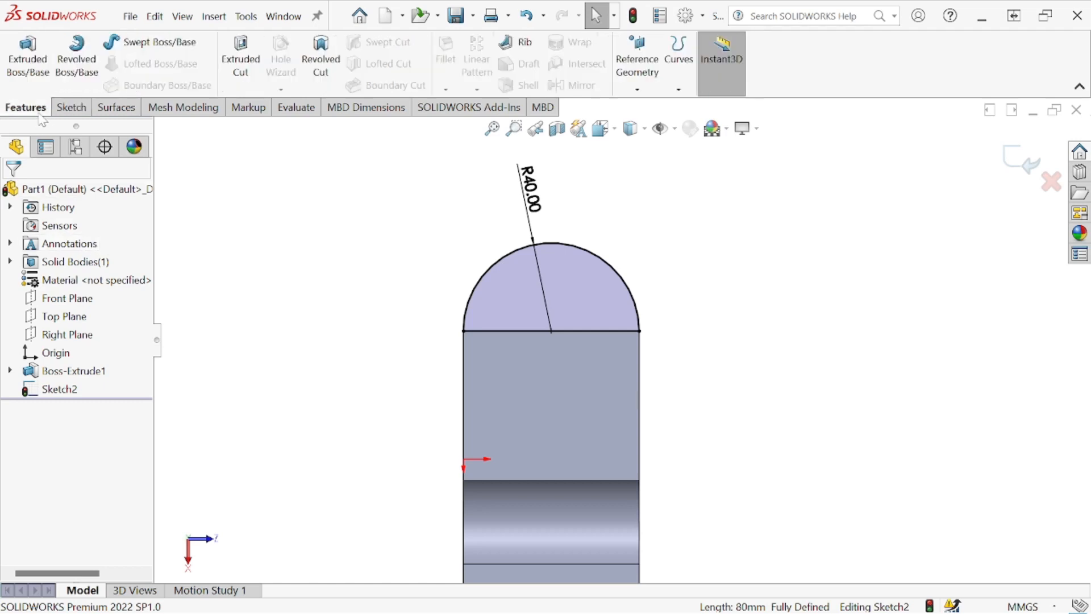
pyautogui.click(27, 60)
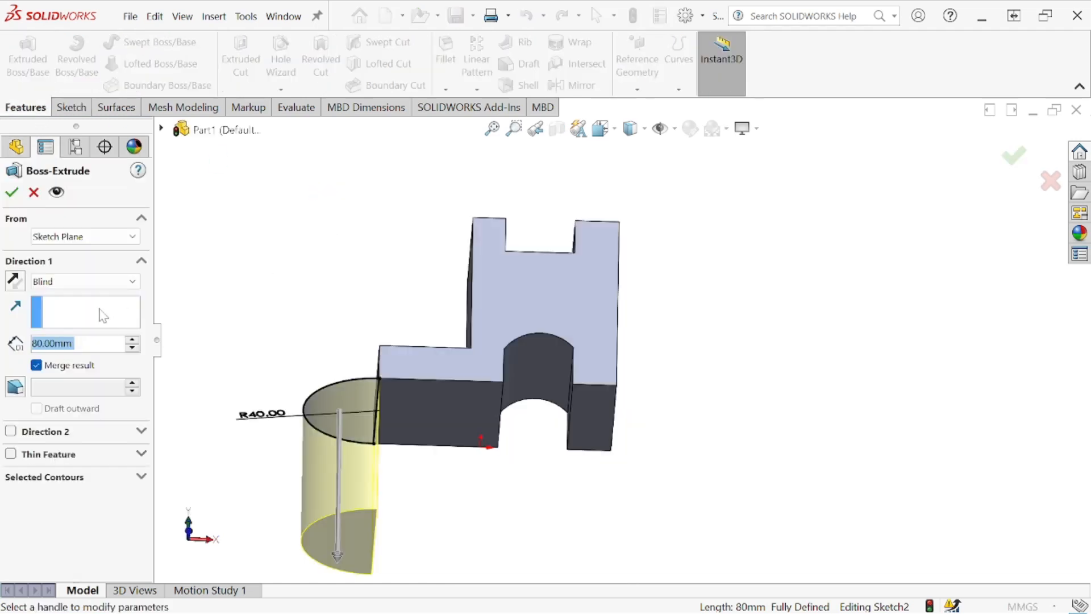
pyautogui.click(15, 281)
pyautogui.click(132, 281)
pyautogui.click(128, 320)
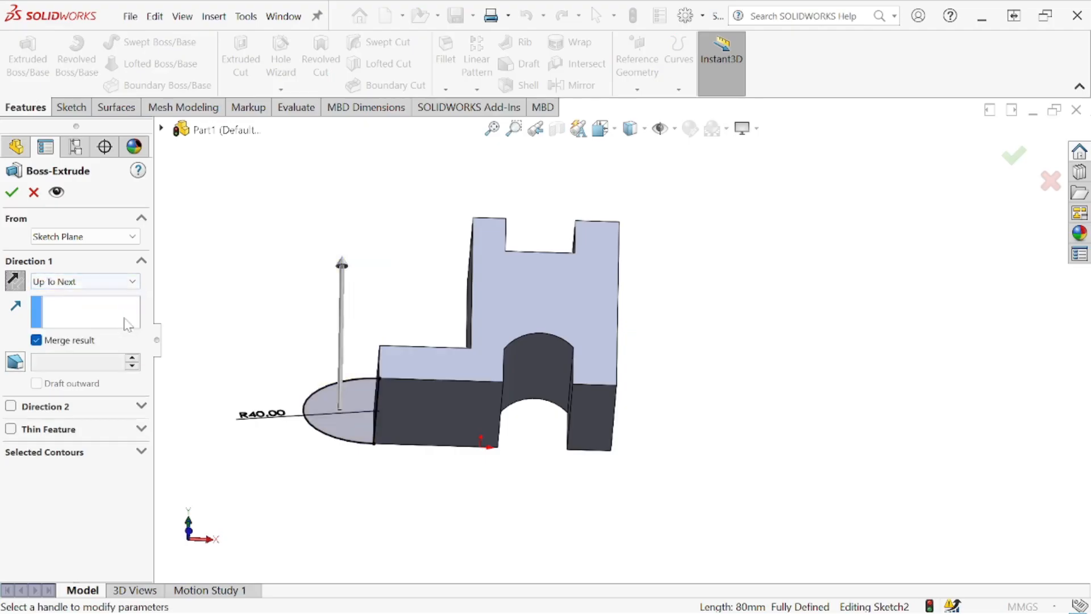
pyautogui.click(132, 281)
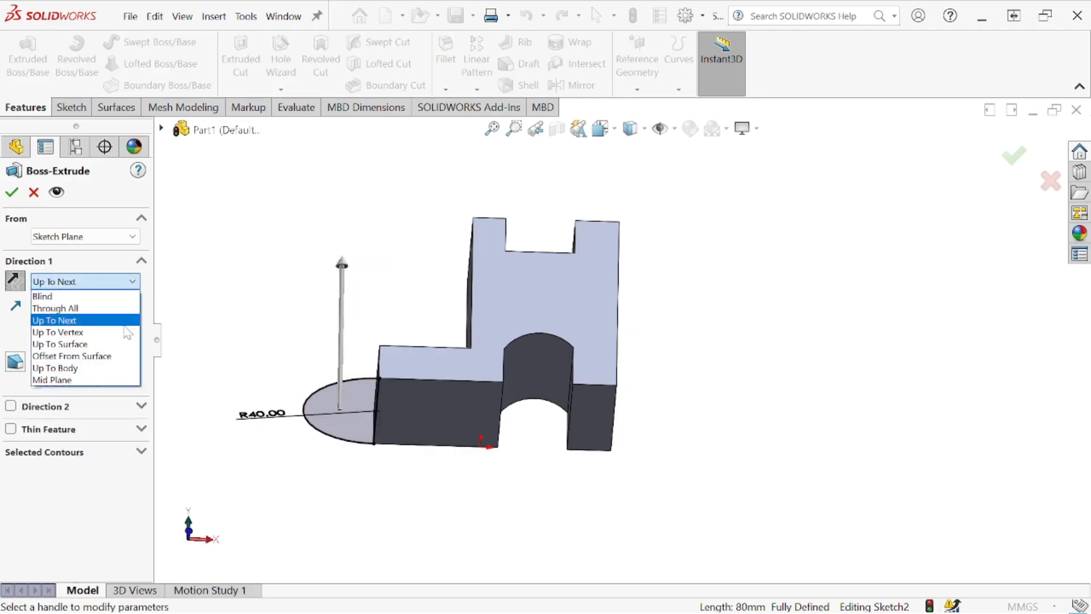
pyautogui.click(68, 306)
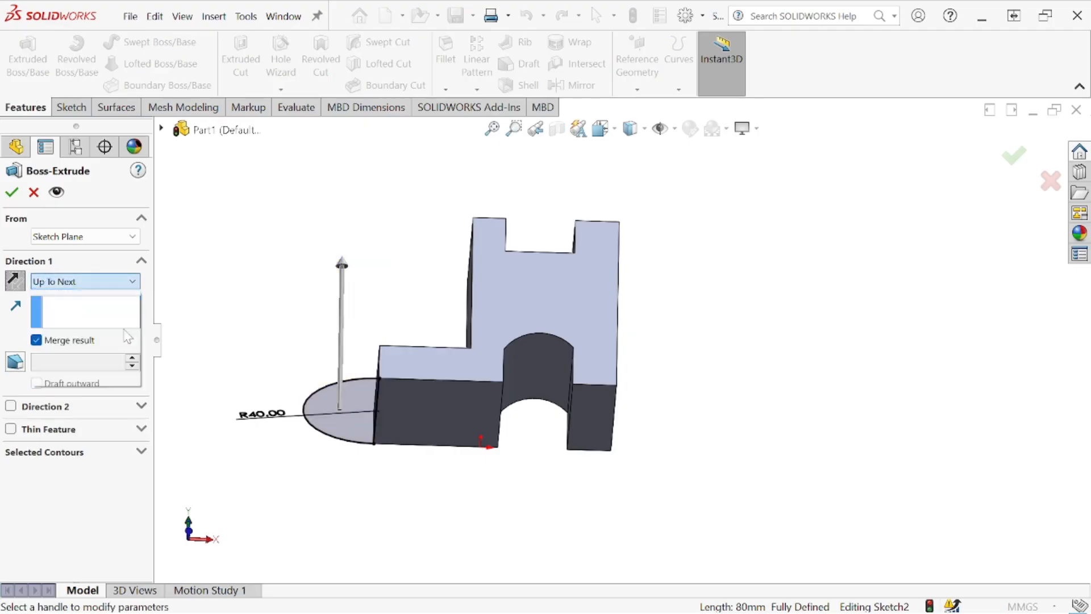
pyautogui.click(379, 346)
pyautogui.moveTo(393, 310); pyautogui.dragTo(424, 434, button='middle')
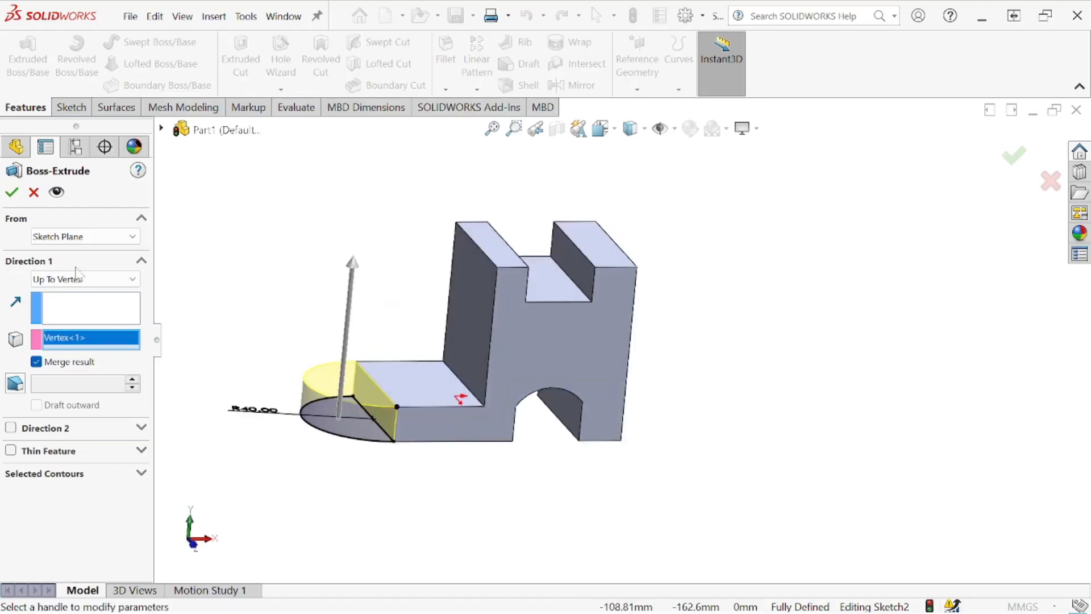
pyautogui.click(12, 192)
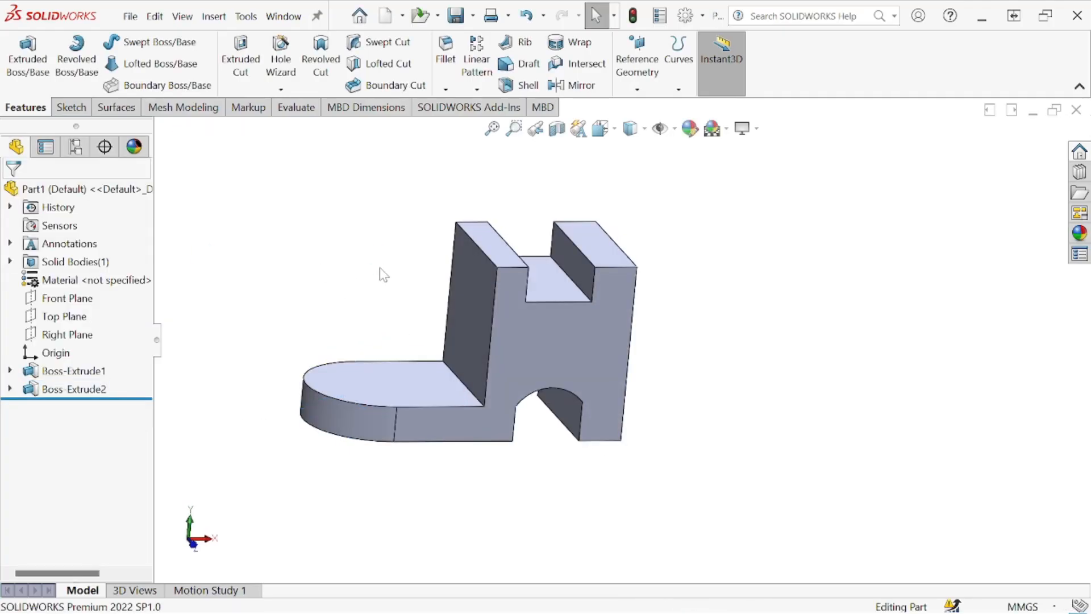
# - Start a new sketch on the top face of the base plate and view it straight on
pyautogui.moveTo(387, 324); pyautogui.dragTo(394, 398, button='middle')
pyautogui.click(394, 377)
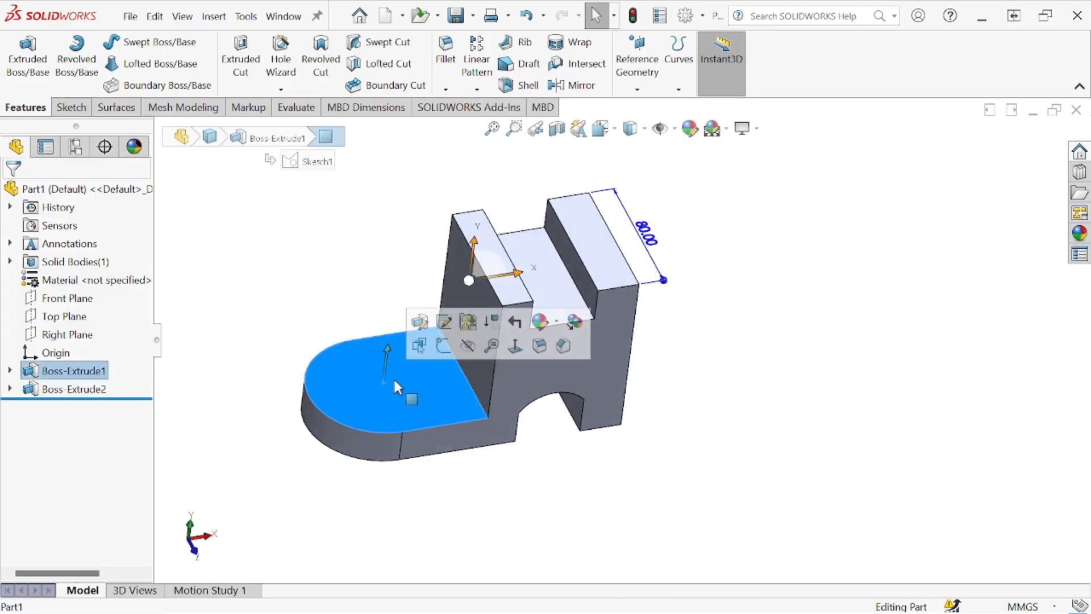
pyautogui.click(446, 347)
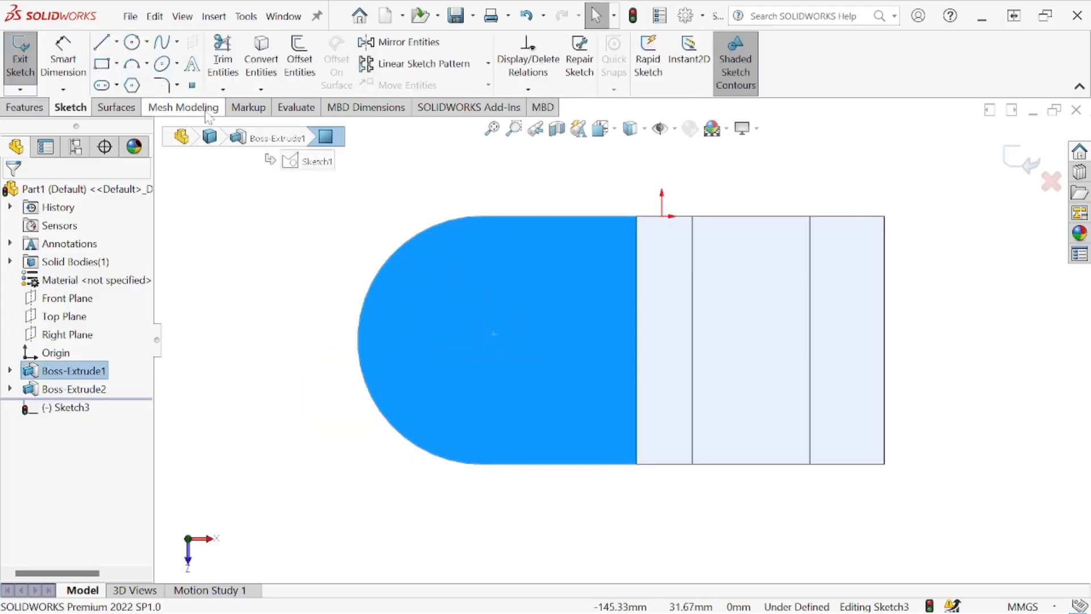
pyautogui.moveTo(548, 302)
pyautogui.mouseDown(button='middle')
pyautogui.moveTo(623, 394)
pyautogui.moveTo(538, 288)
pyautogui.mouseUp(button='middle')
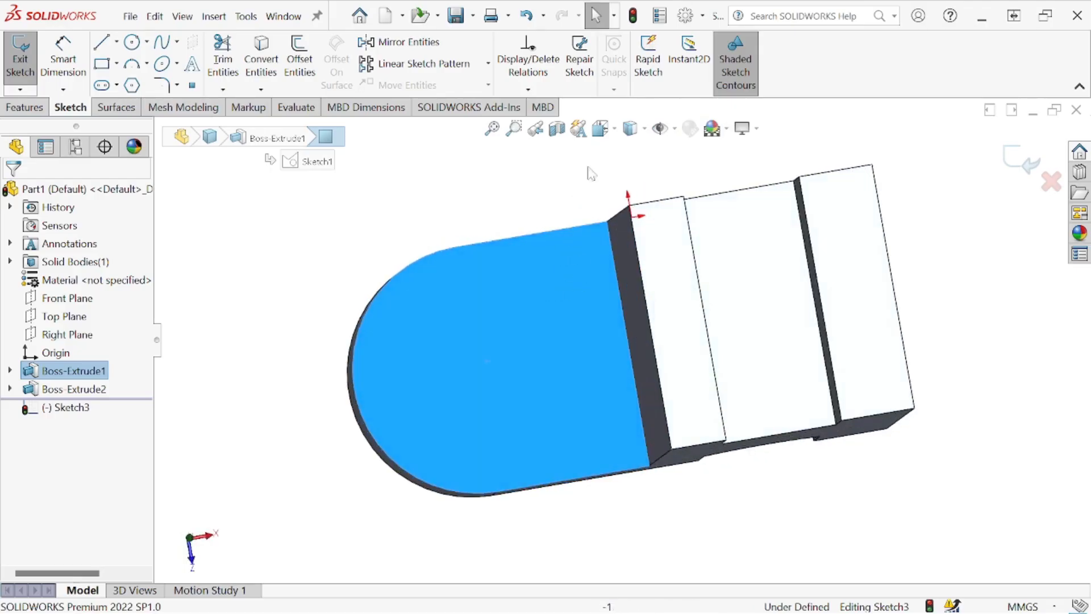
pyautogui.click(607, 137)
pyautogui.click(524, 318)
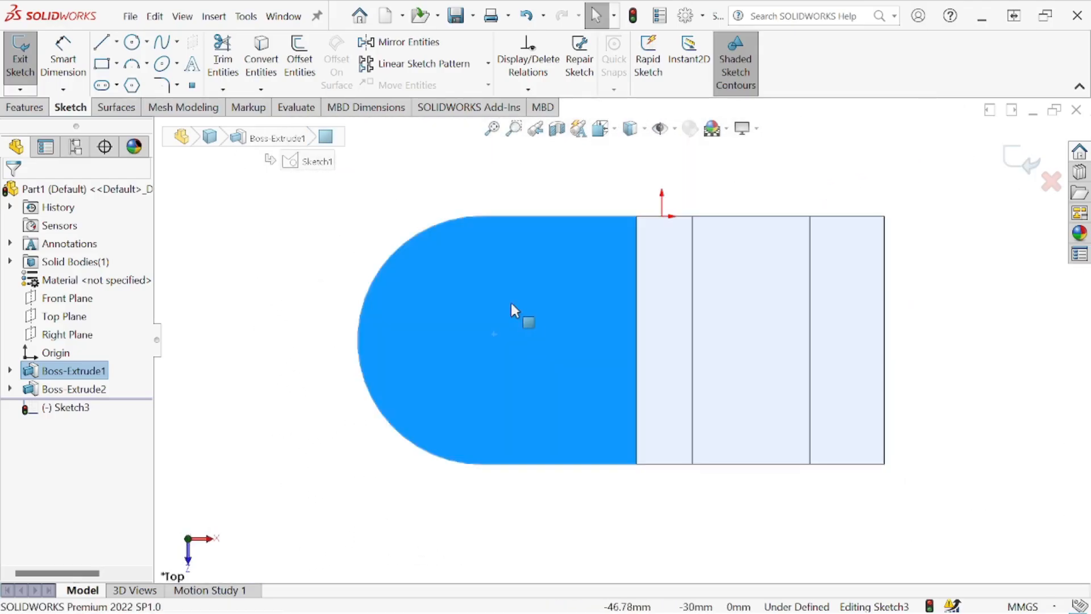
# - Sketch a horizontal centerline from the middle of the rounded end to the edge where the base meets the upright block
pyautogui.click(117, 41)
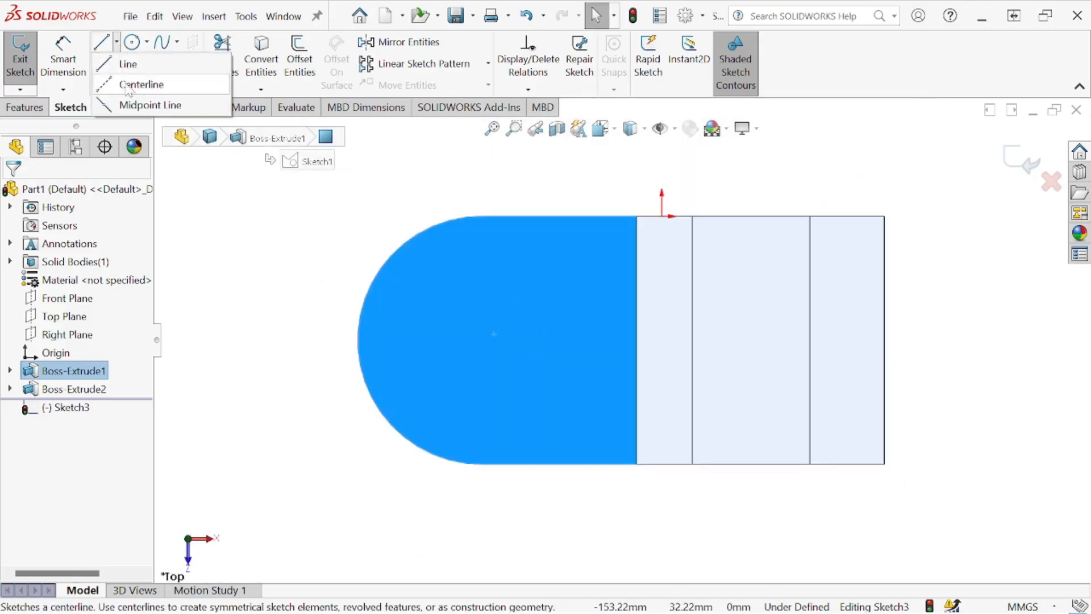
pyautogui.click(139, 86)
pyautogui.click(357, 340)
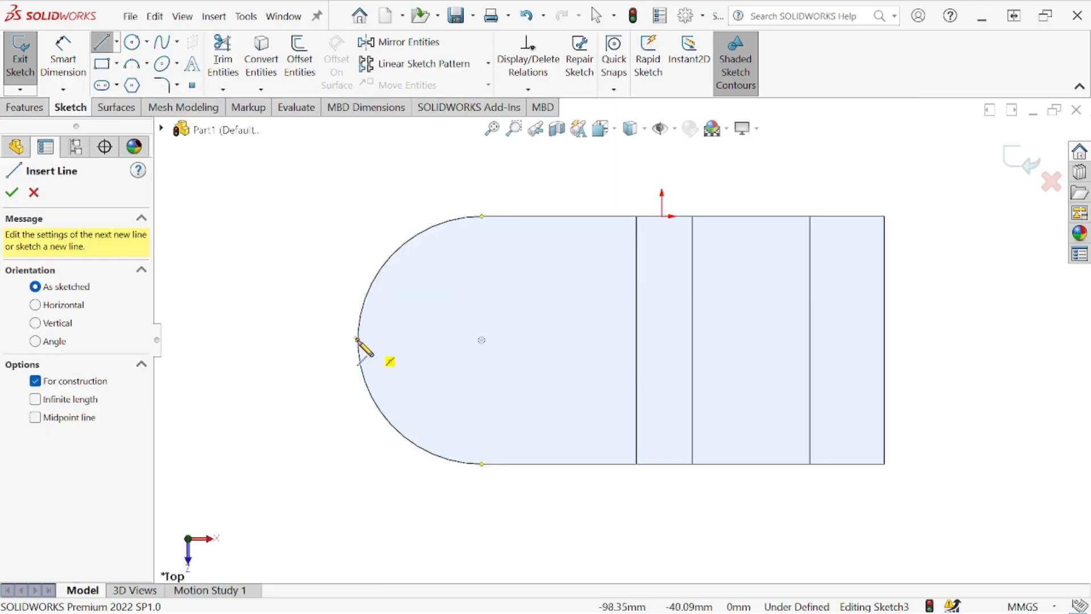
pyautogui.click(646, 339)
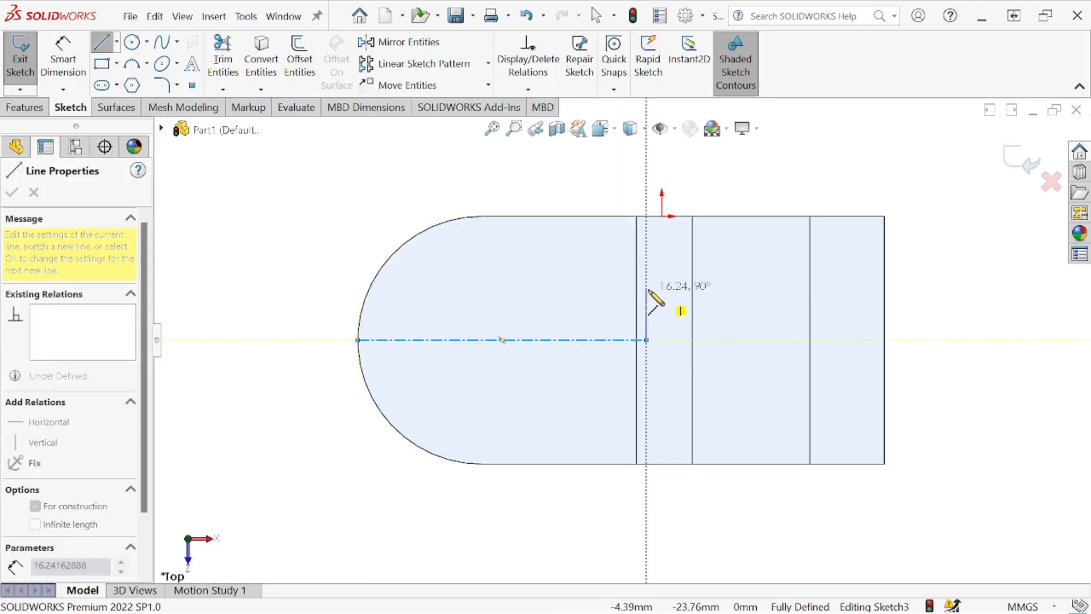
pyautogui.press('Escape')
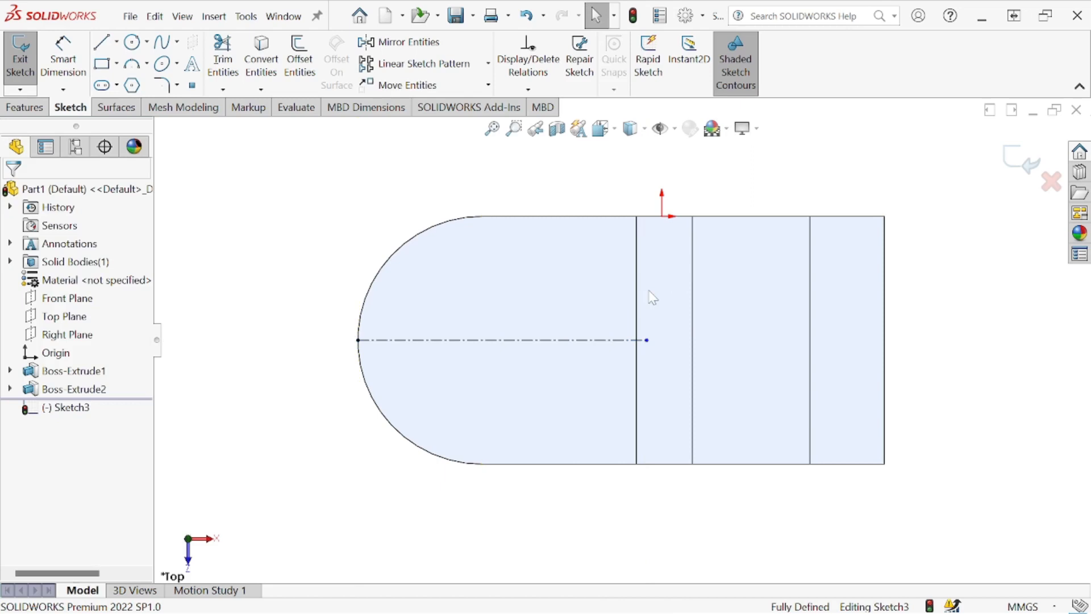
pyautogui.click(132, 44)
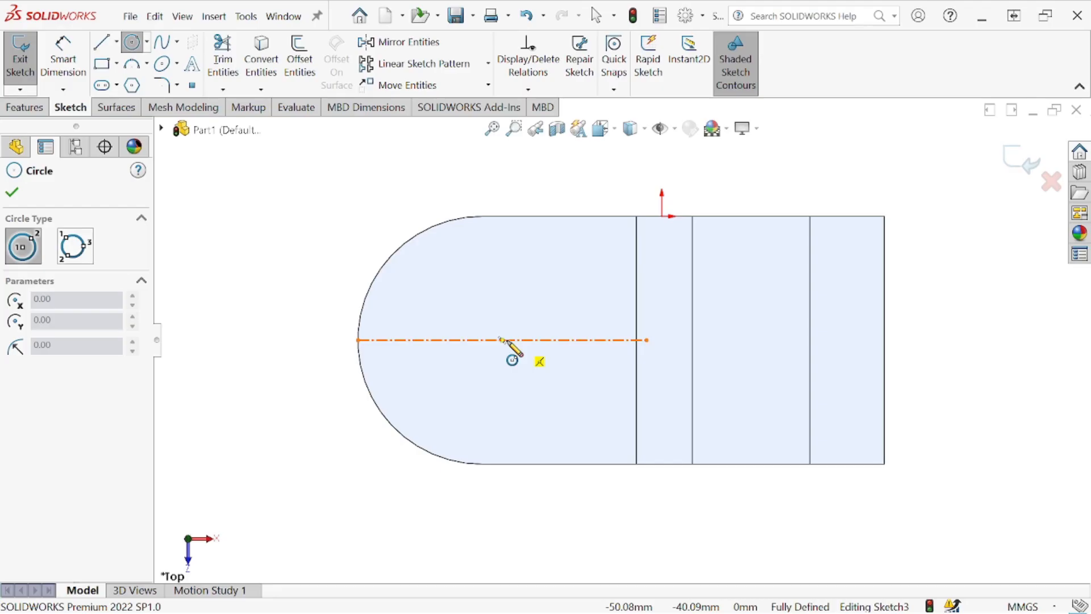
pyautogui.click(13, 193)
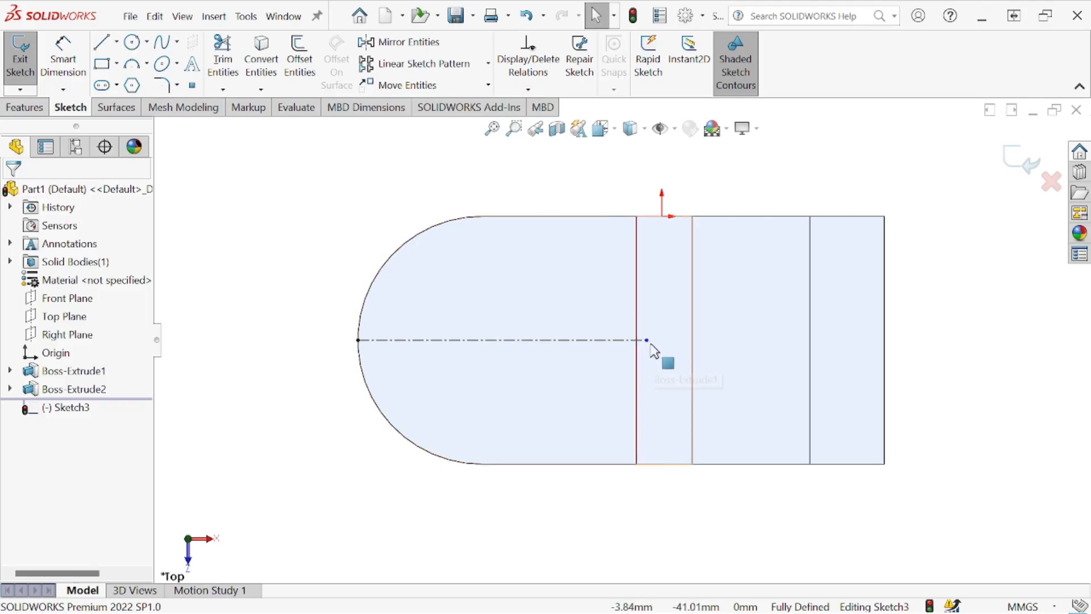
pyautogui.moveTo(647, 340)
pyautogui.mouseDown()
pyautogui.moveTo(616, 341)
pyautogui.moveTo(636, 340)
pyautogui.mouseUp()
# - Sketch a circle about 36 mm in diameter centred on the centerline's midpoint
pyautogui.click(132, 41)
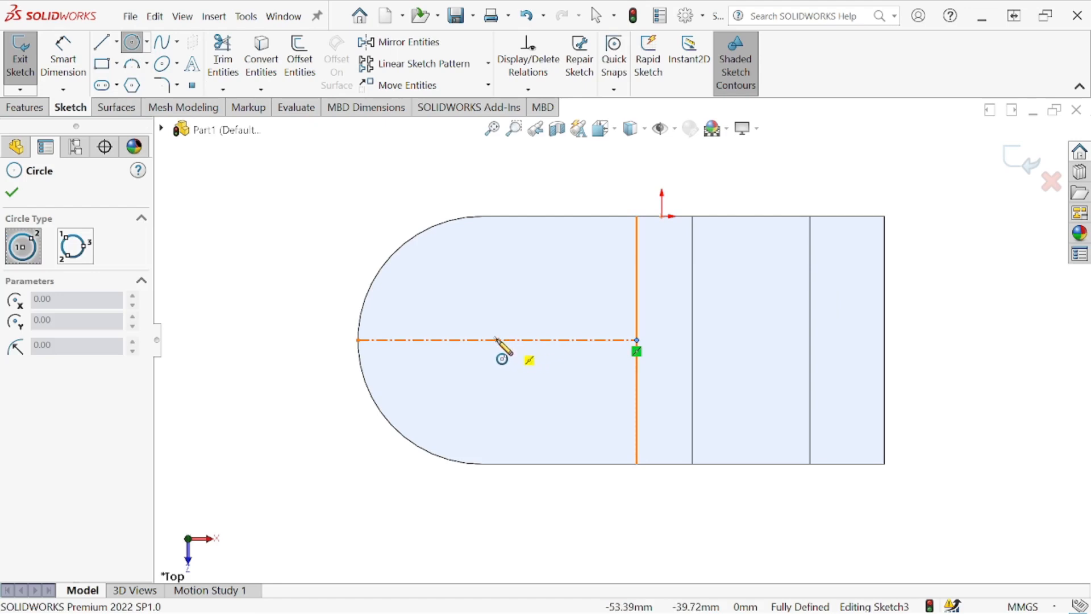
pyautogui.click(497, 340)
pyautogui.click(463, 297)
# - Dimension the circle's diameter as 40 mm
pyautogui.click(83, 72)
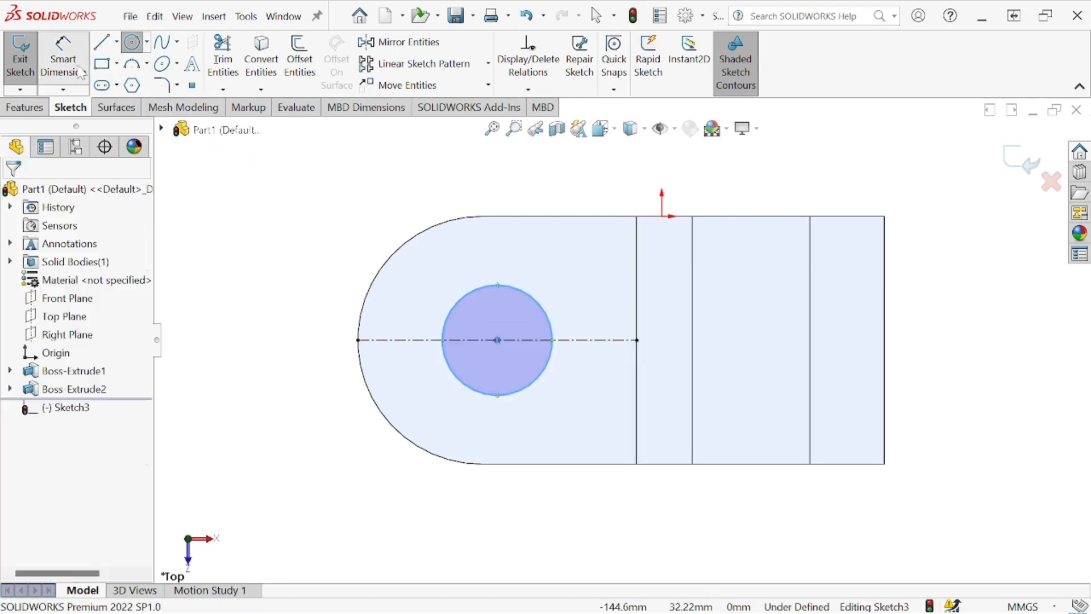
pyautogui.click(449, 312)
pyautogui.click(388, 250)
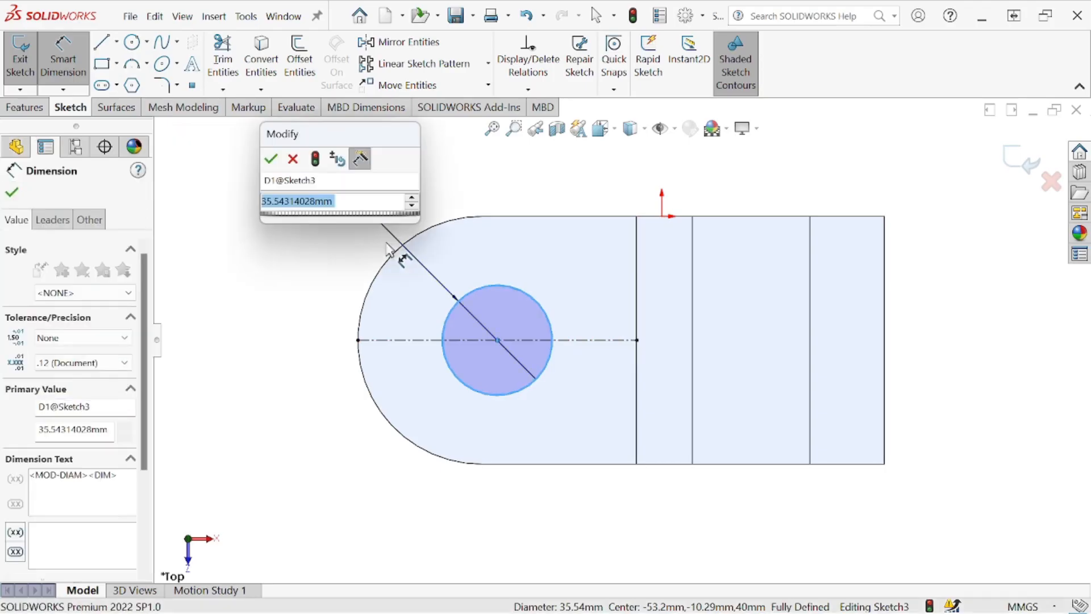
pyautogui.write('40')
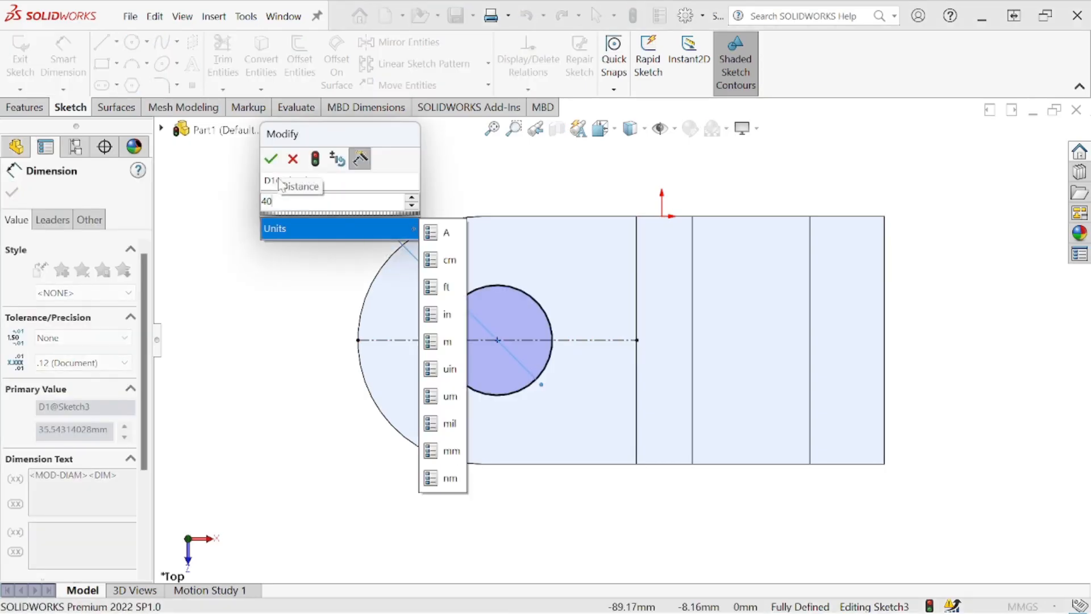
pyautogui.click(271, 159)
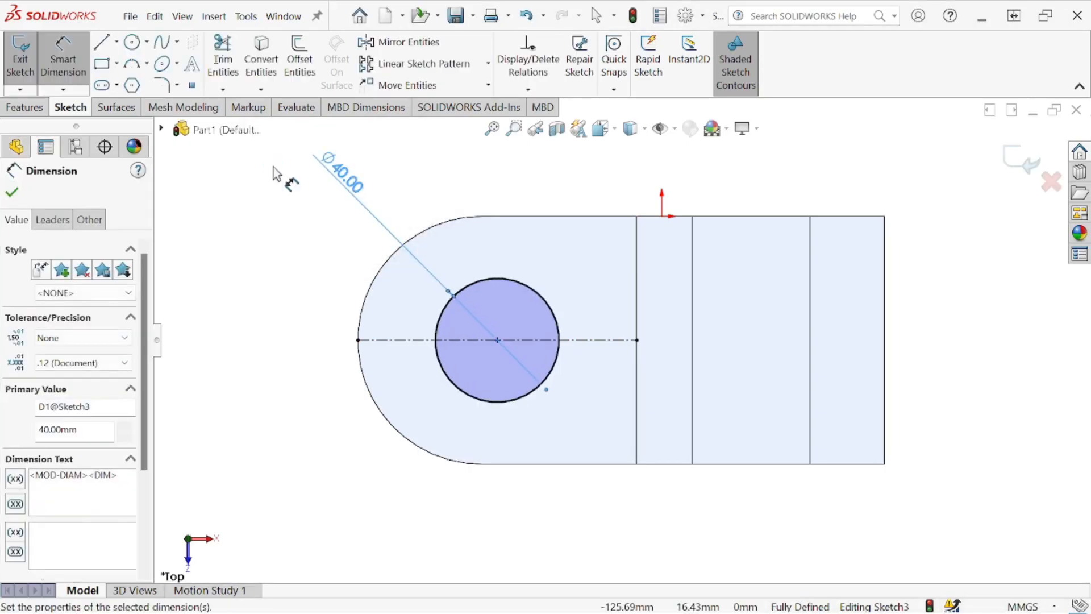
pyautogui.click(12, 192)
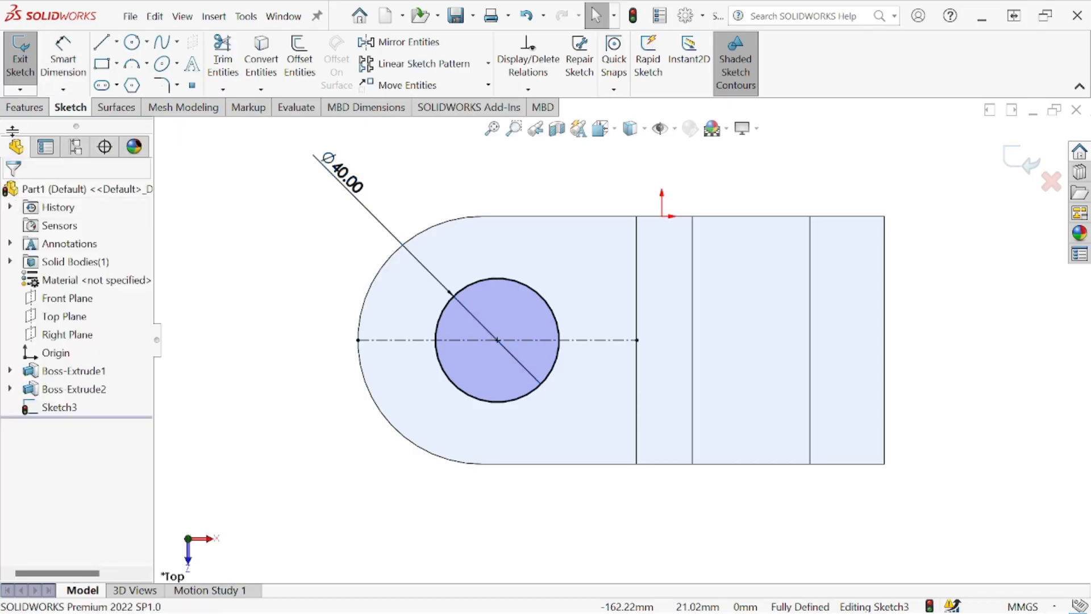
# - Cut the 40 mm circle through the base plate with Extruded Cut set to Through All
pyautogui.click(18, 111)
pyautogui.click(240, 59)
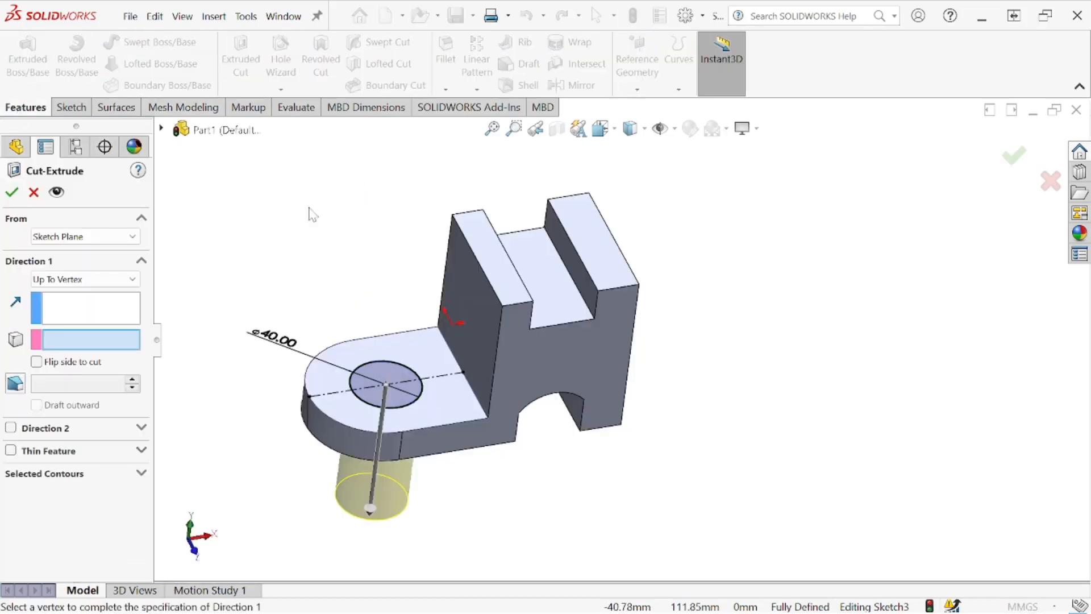
pyautogui.click(122, 279)
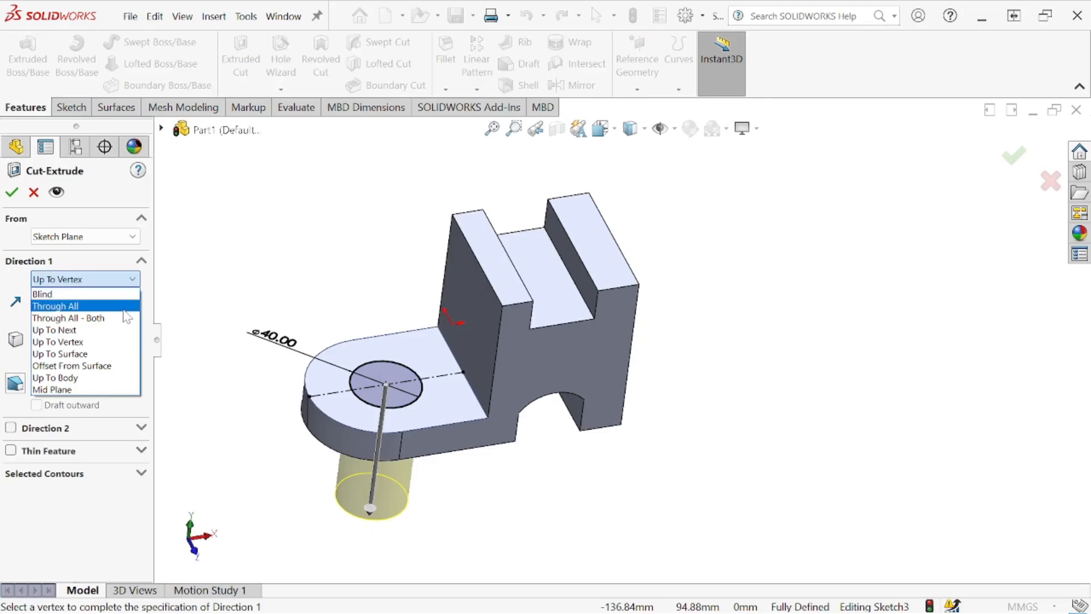
pyautogui.click(120, 305)
pyautogui.click(12, 193)
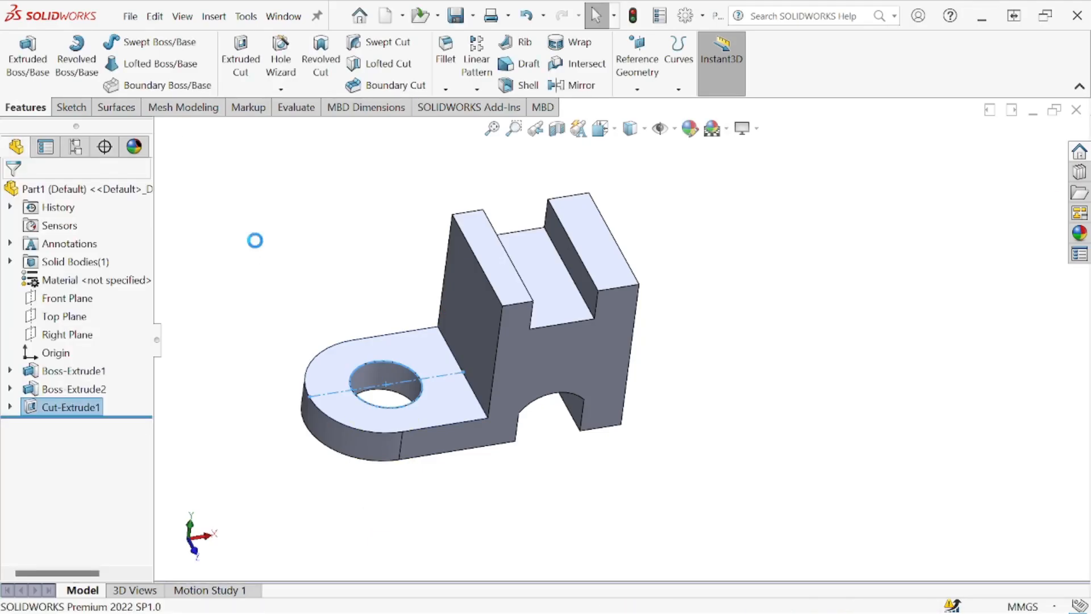
# - Examine the new hole, the sketches behind the hole cut and the rounded end, and the Front Plane's position
pyautogui.moveTo(317, 257); pyautogui.dragTo(300, 354, button='middle')
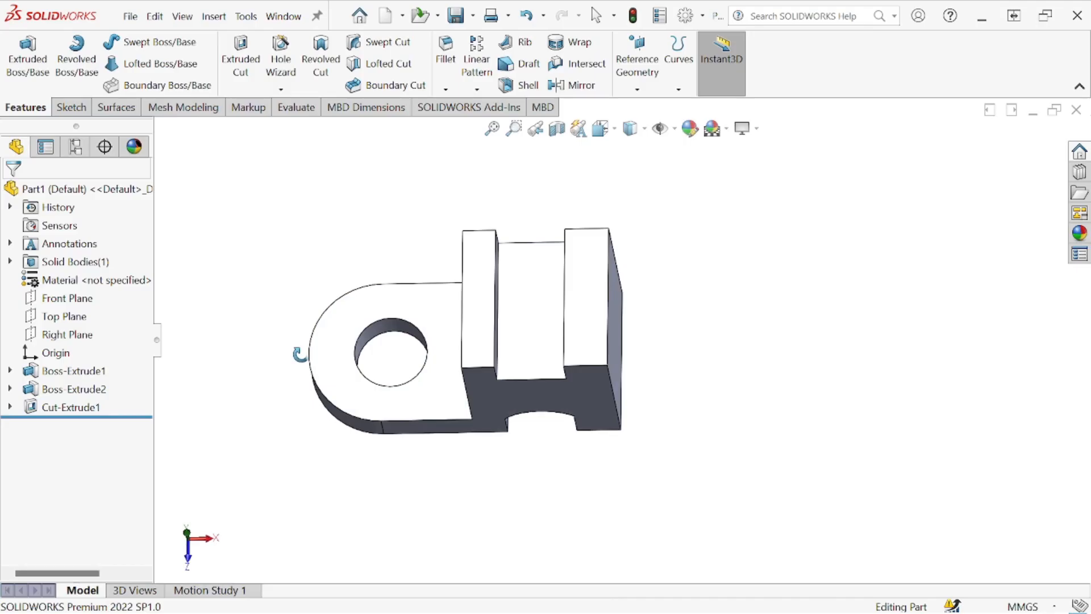
pyautogui.click(9, 407)
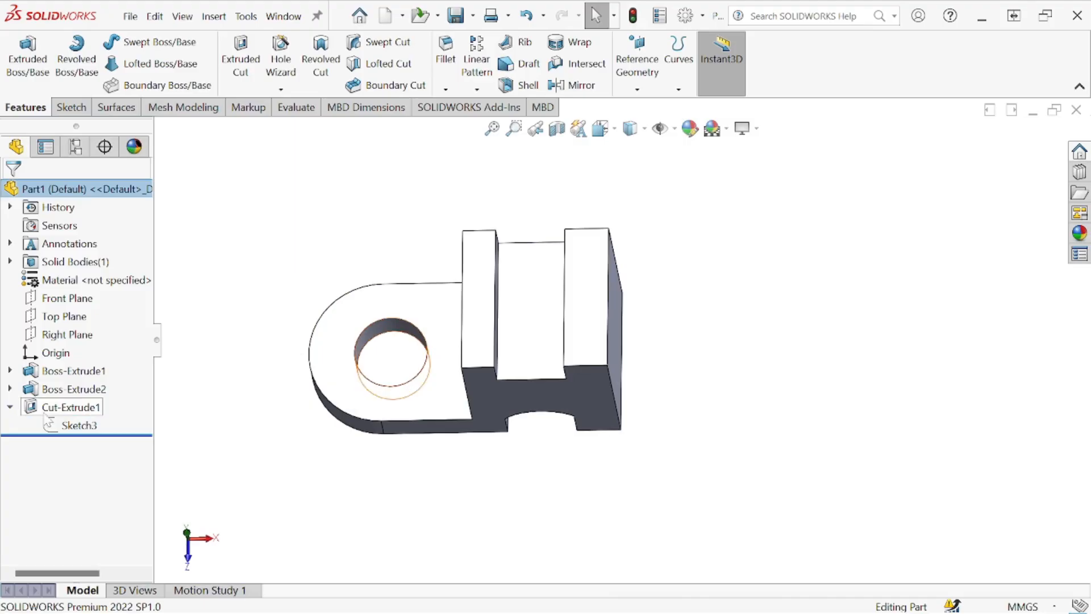
pyautogui.click(54, 425)
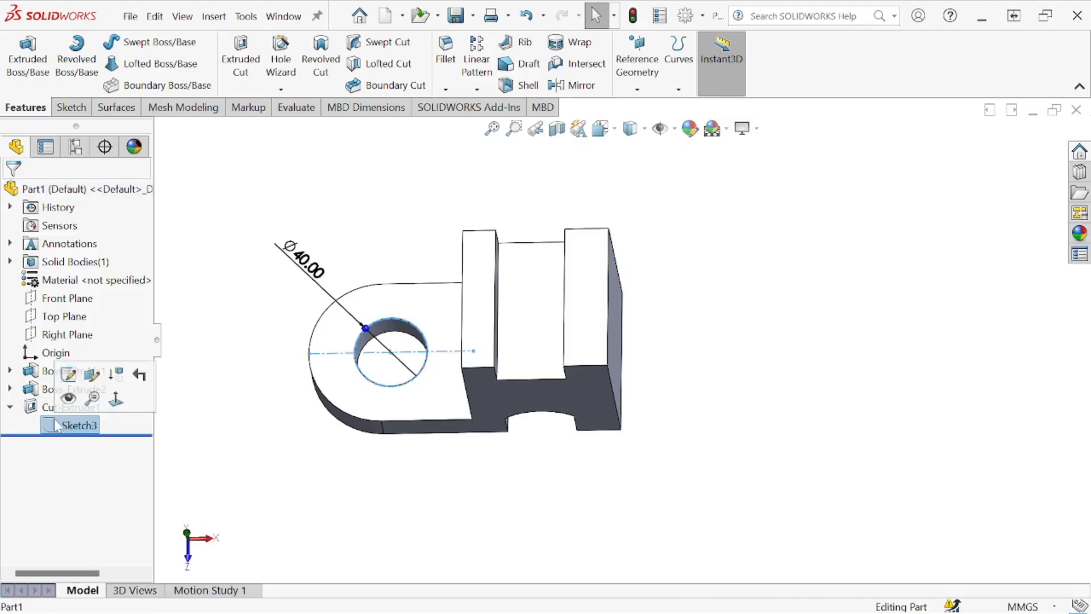
pyautogui.click(10, 389)
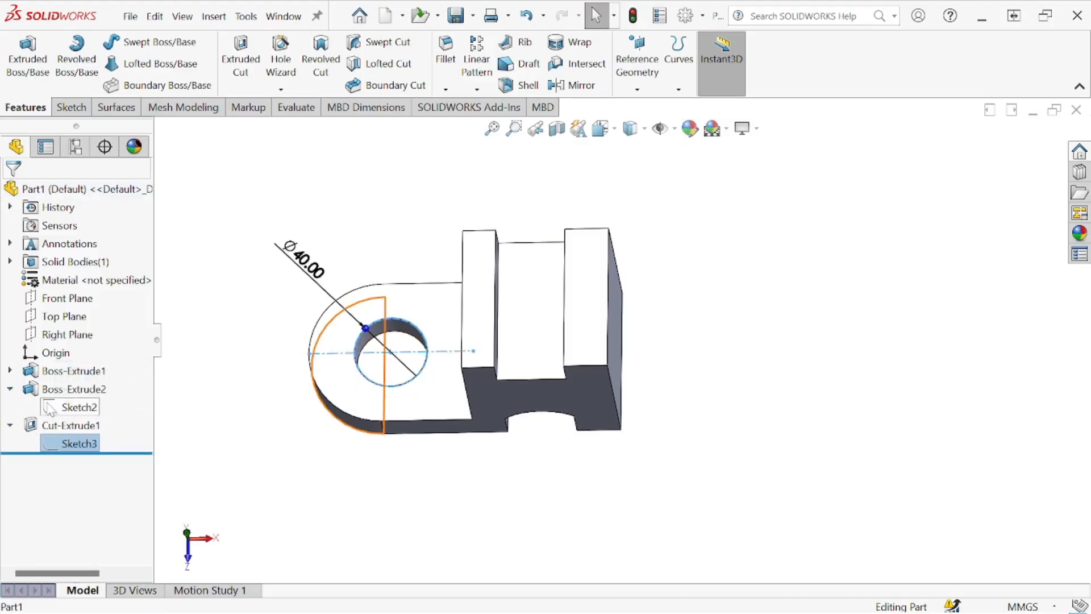
pyautogui.click(51, 408)
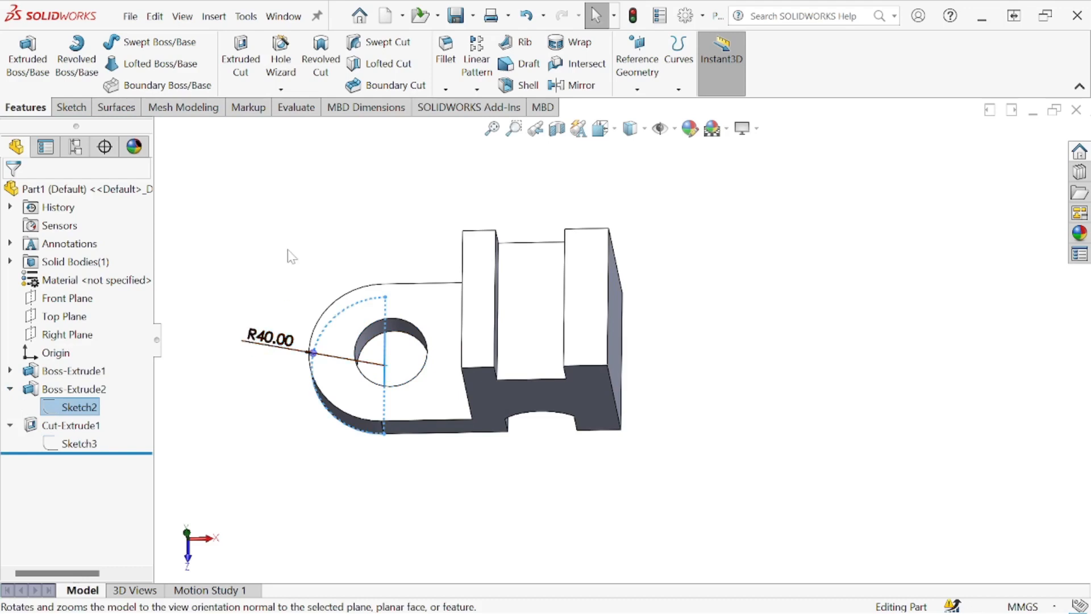
pyautogui.moveTo(315, 267); pyautogui.dragTo(341, 167, button='middle')
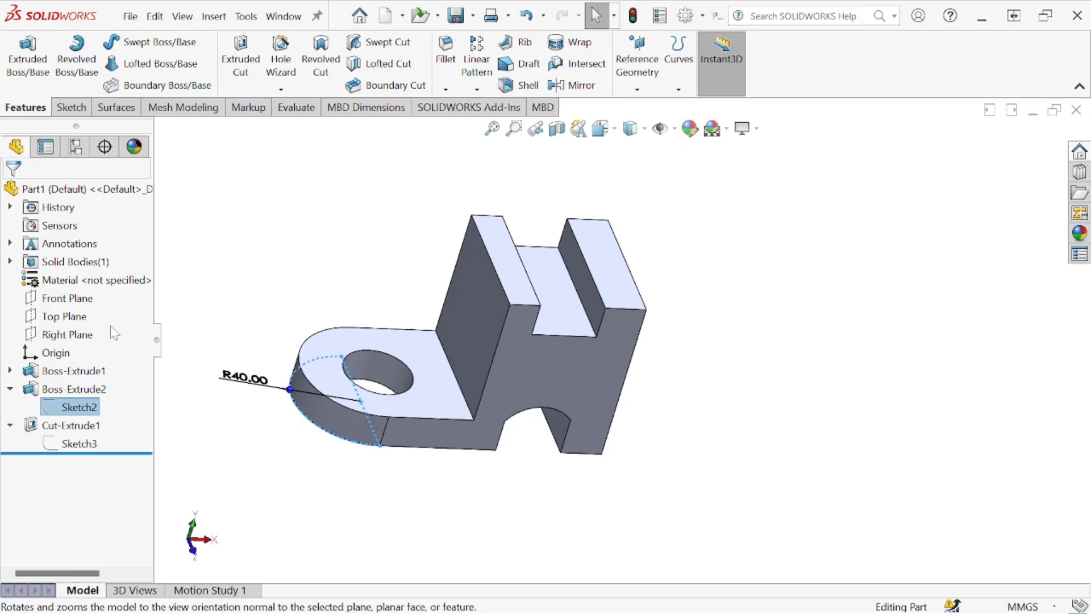
pyautogui.click(67, 298)
# - Sketch a line on the base plate's top face across the 40 mm hole's full diameter, parallel to the plate's length
pyautogui.moveTo(353, 229); pyautogui.dragTo(432, 322, button='middle')
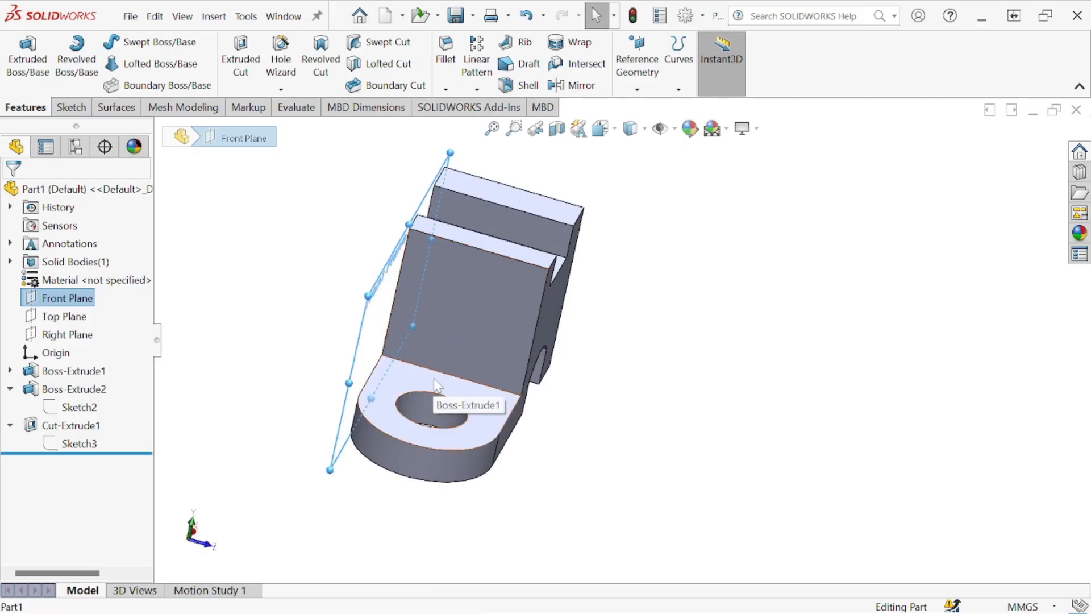
pyautogui.click(438, 401)
pyautogui.click(495, 352)
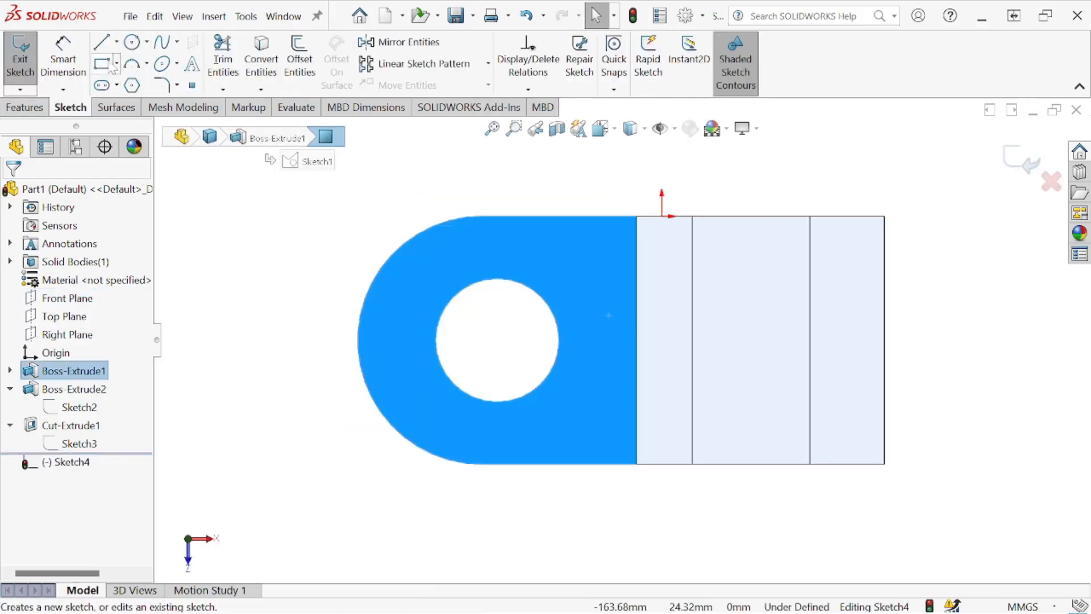
pyautogui.click(102, 43)
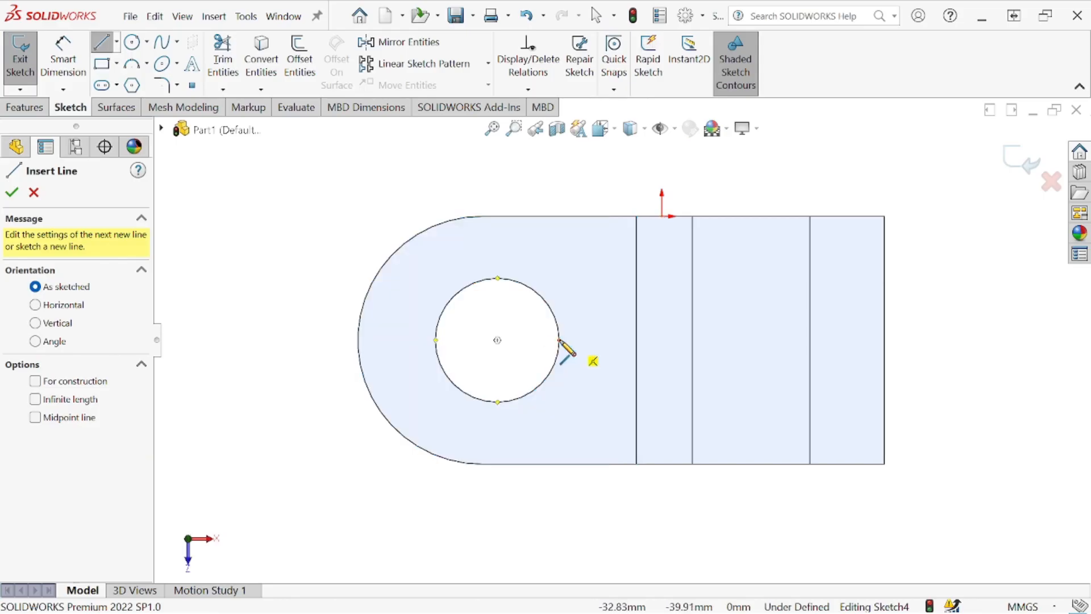
pyautogui.click(559, 340)
pyautogui.click(436, 340)
pyautogui.rightClick(488, 313)
pyautogui.click(525, 322)
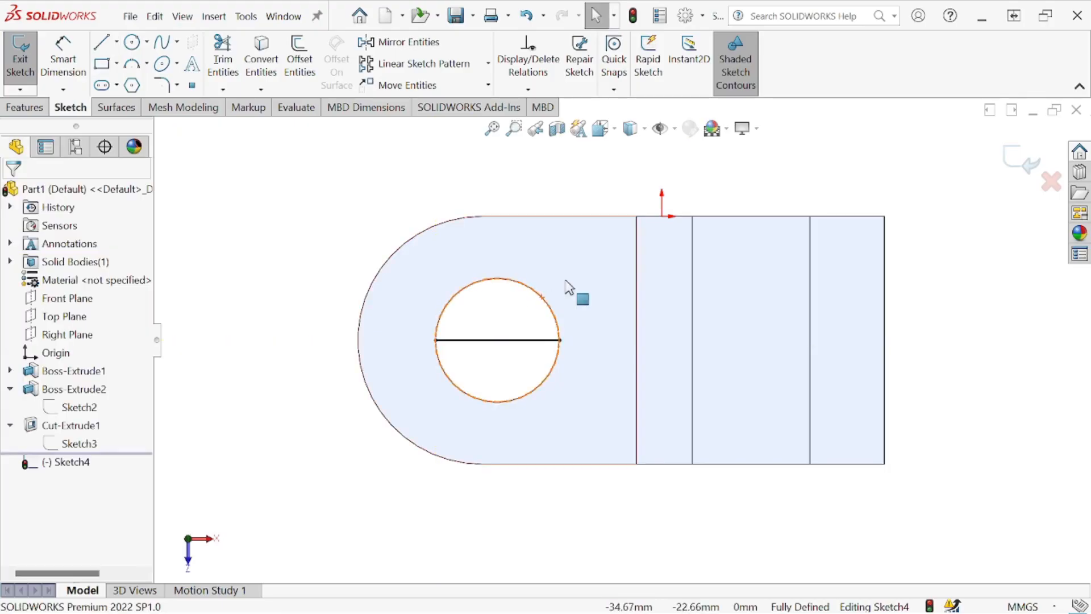
pyautogui.click(1020, 160)
pyautogui.click(805, 180)
# - Start a reference plane with the line across the hole as second reference, leaving the first reference empty
pyautogui.moveTo(625, 369)
pyautogui.mouseDown(button='middle')
pyautogui.moveTo(568, 238)
pyautogui.moveTo(706, 223)
pyautogui.moveTo(686, 285)
pyautogui.mouseUp(button='middle')
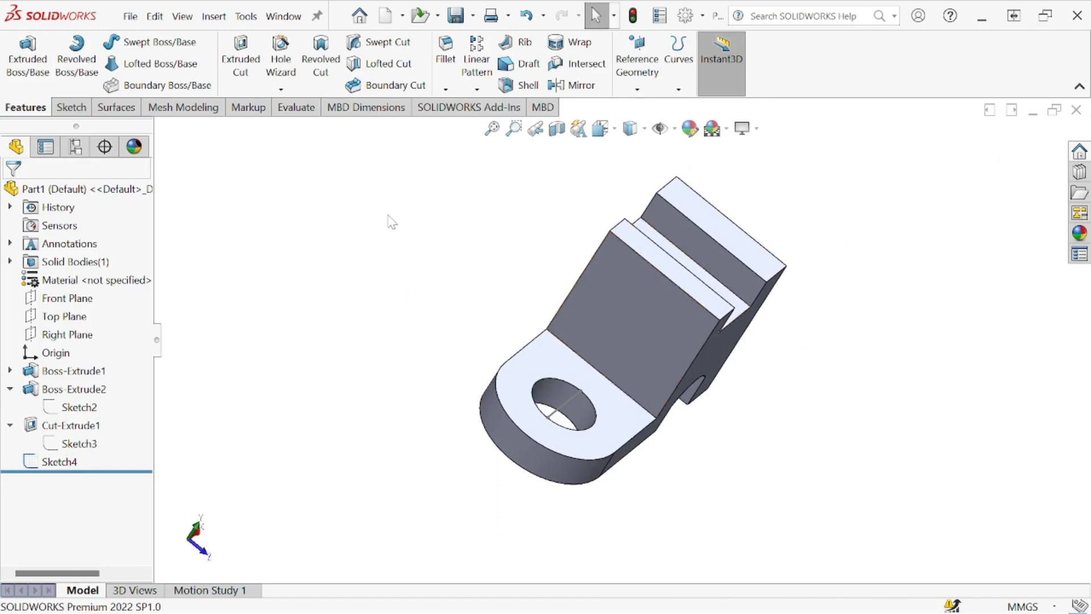
pyautogui.click(637, 89)
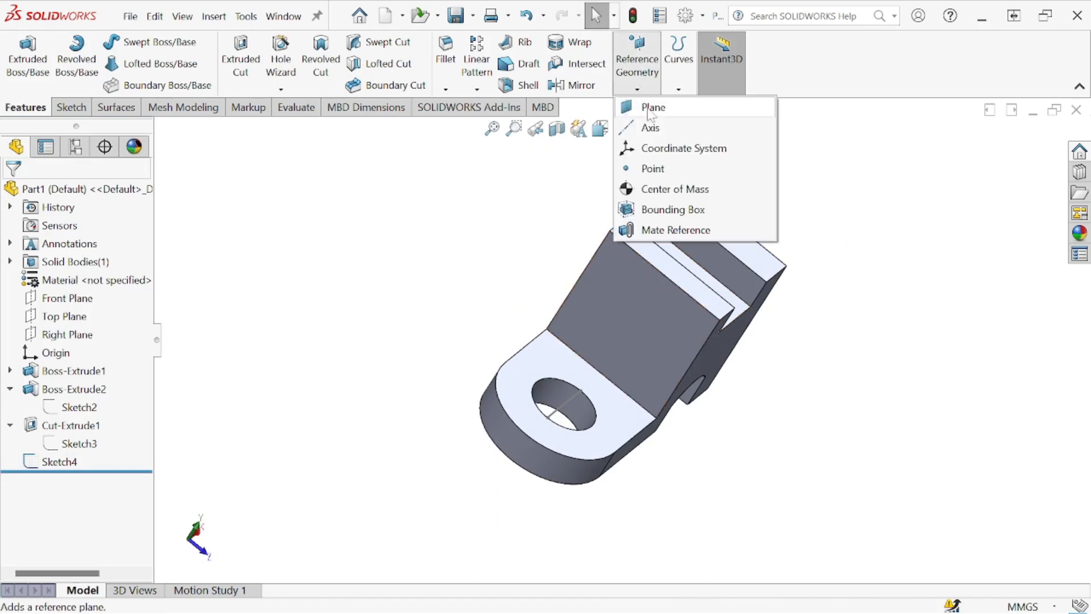
pyautogui.click(651, 109)
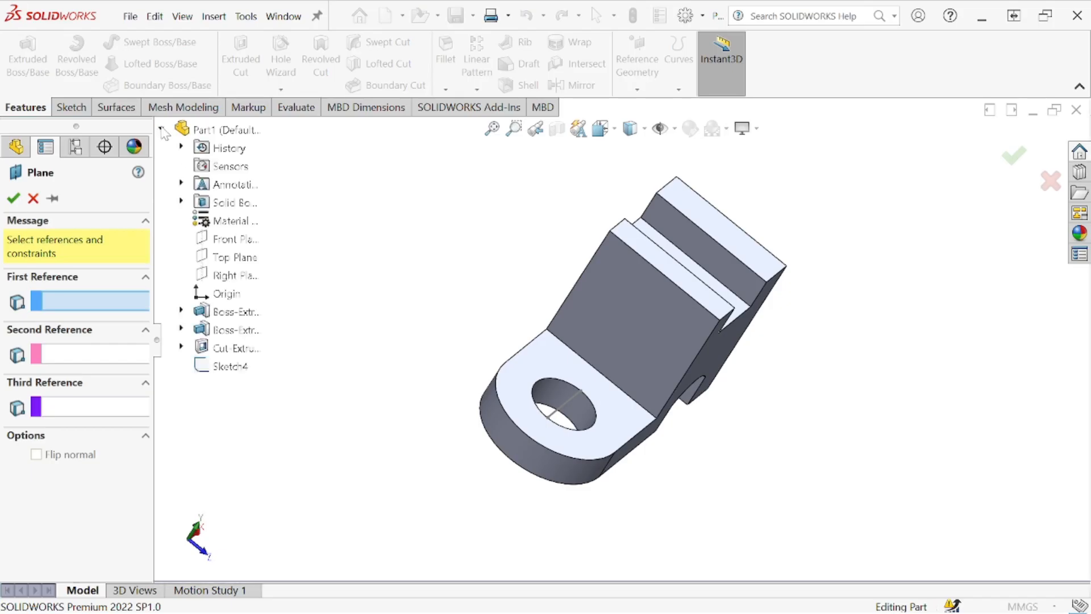
pyautogui.click(230, 239)
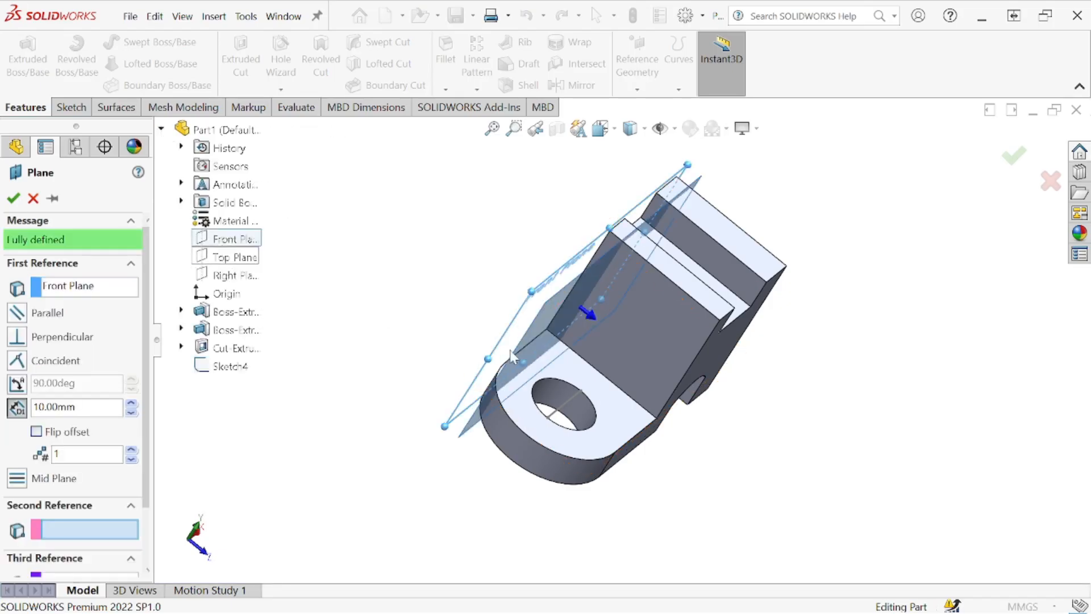
pyautogui.click(565, 404)
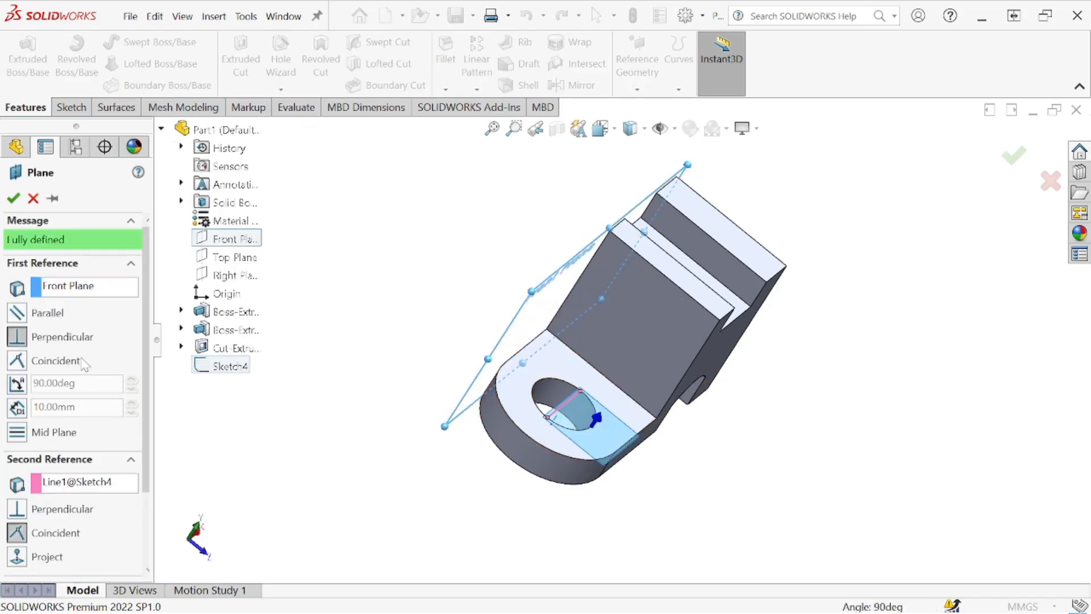
pyautogui.rightClick(86, 286)
pyautogui.click(171, 300)
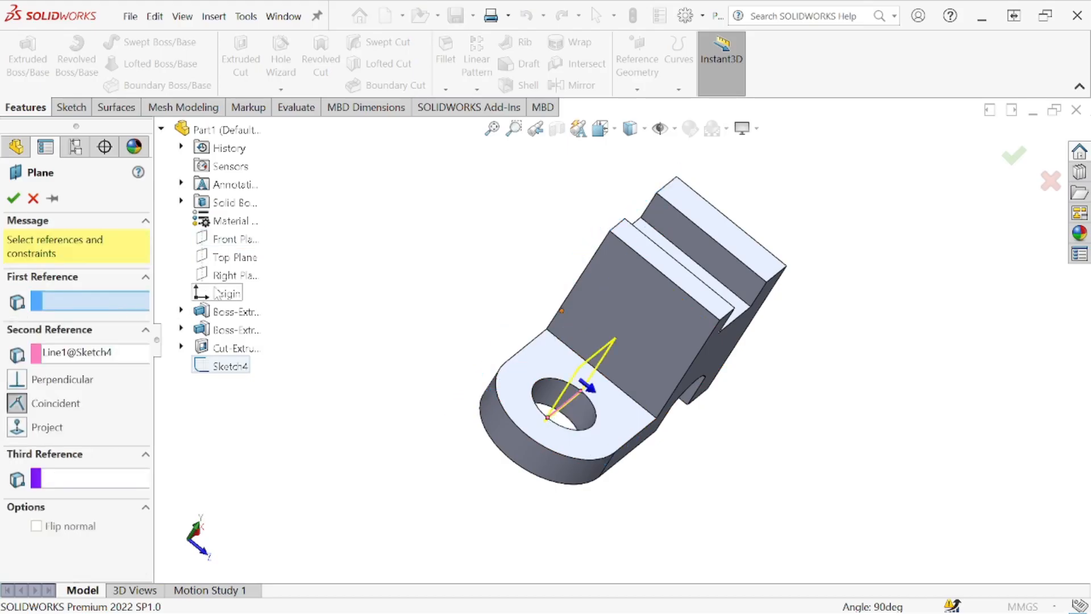
pyautogui.click(230, 275)
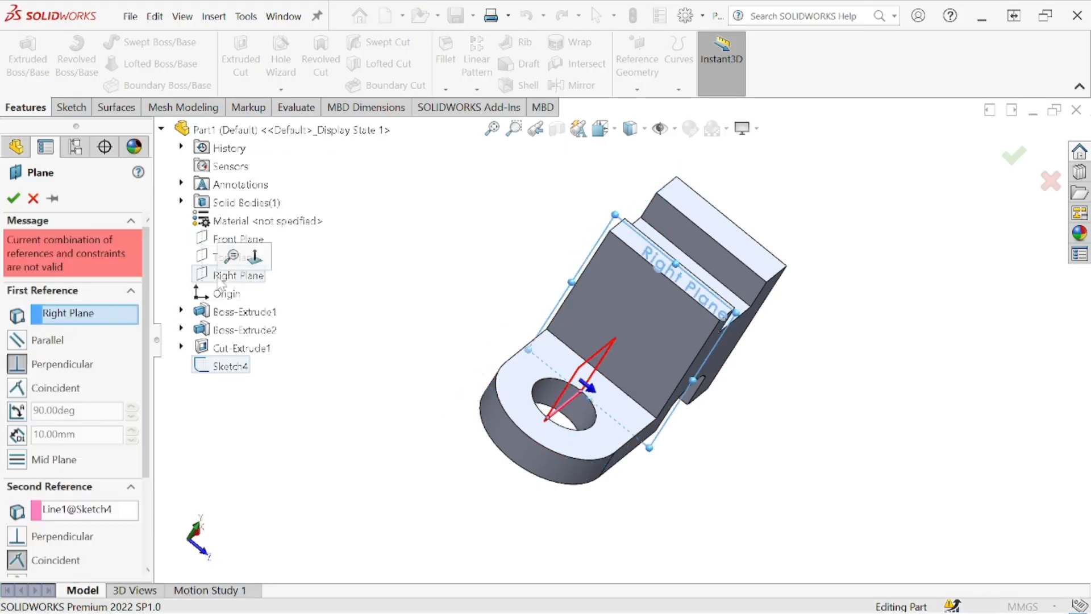
pyautogui.rightClick(89, 317)
pyautogui.click(126, 332)
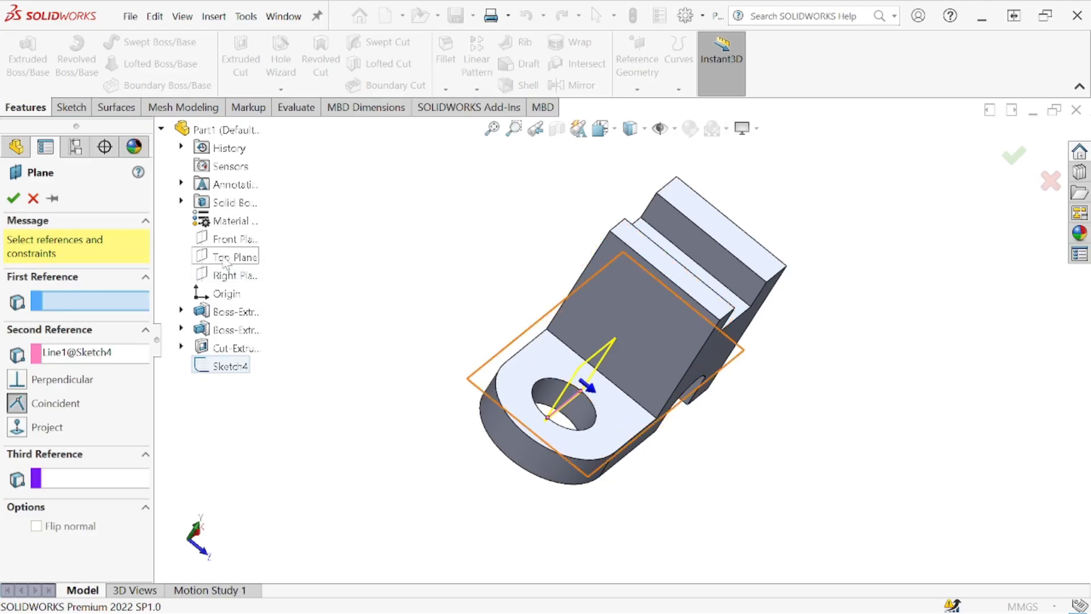
# - Set the Top Plane as the first reference and create the plane through the hole's sketch line
pyautogui.click(224, 260)
pyautogui.moveTo(587, 340); pyautogui.dragTo(630, 258, button='middle')
pyautogui.click(14, 198)
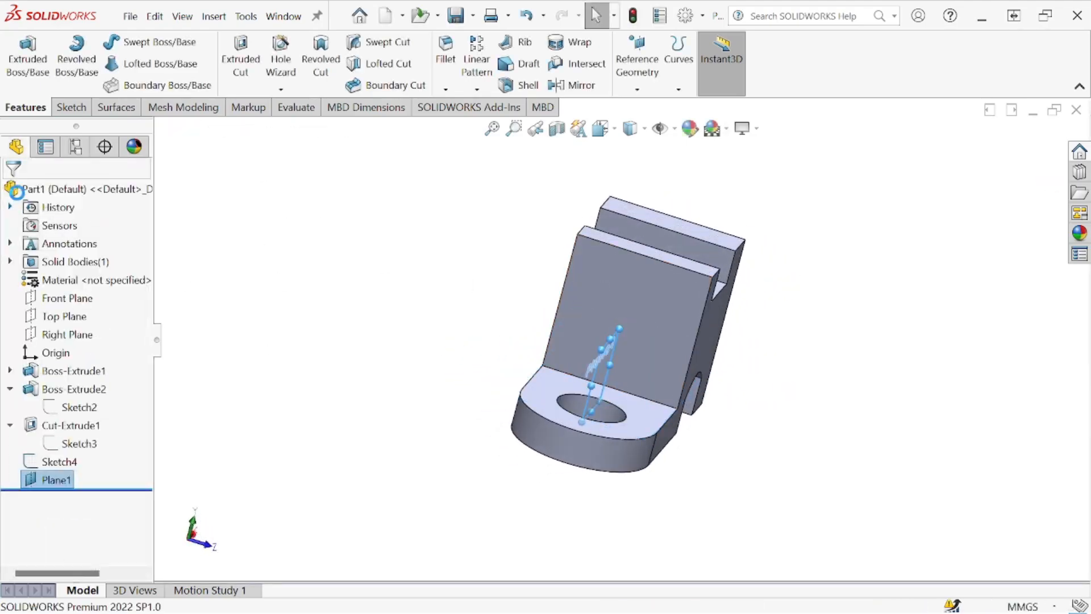
# - Sketch a sloped line on the new plane from the tower's wall to the plate's top face, spanning about 20 mm horizontally
pyautogui.click(71, 107)
pyautogui.click(20, 56)
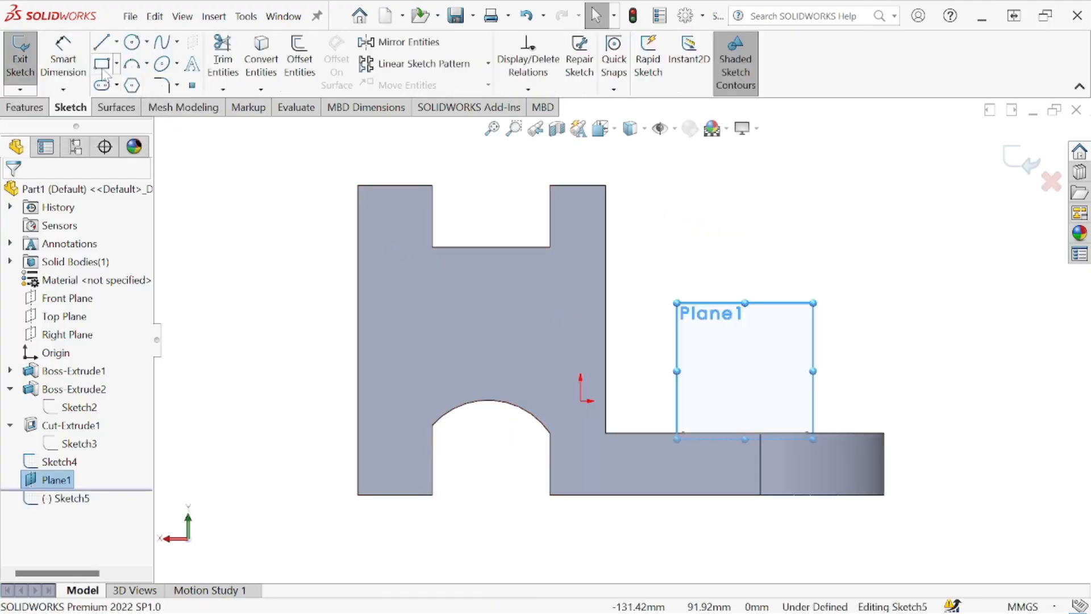
pyautogui.click(102, 49)
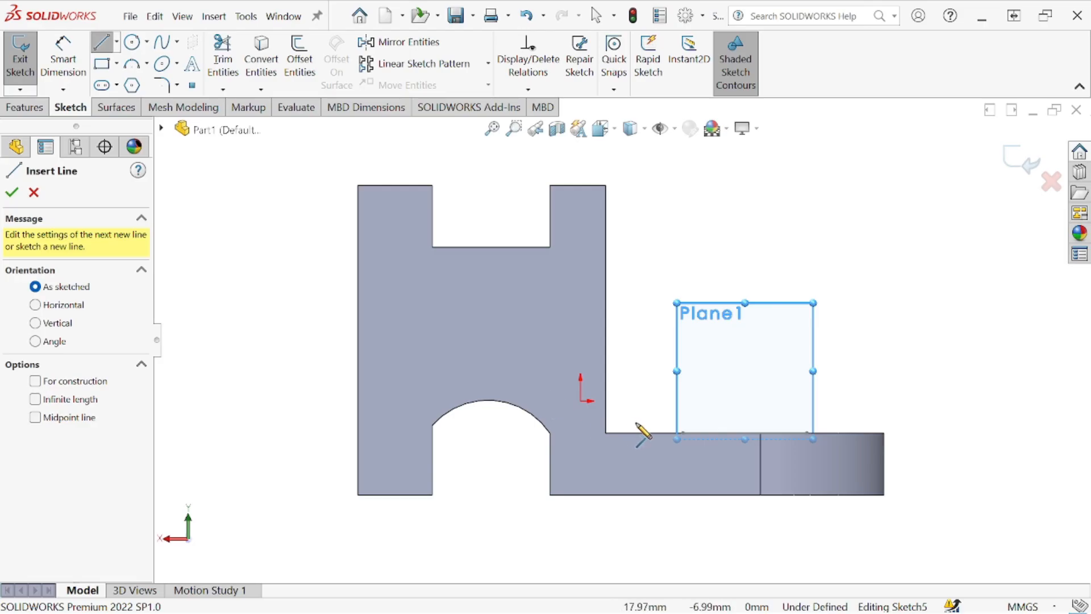
pyautogui.click(606, 386)
pyautogui.click(670, 433)
pyautogui.rightClick(651, 376)
pyautogui.click(685, 378)
# - Dimension the horizontal distance from the wall's bottom corner to the sloped line's lower end as 25 mm
pyautogui.click(63, 62)
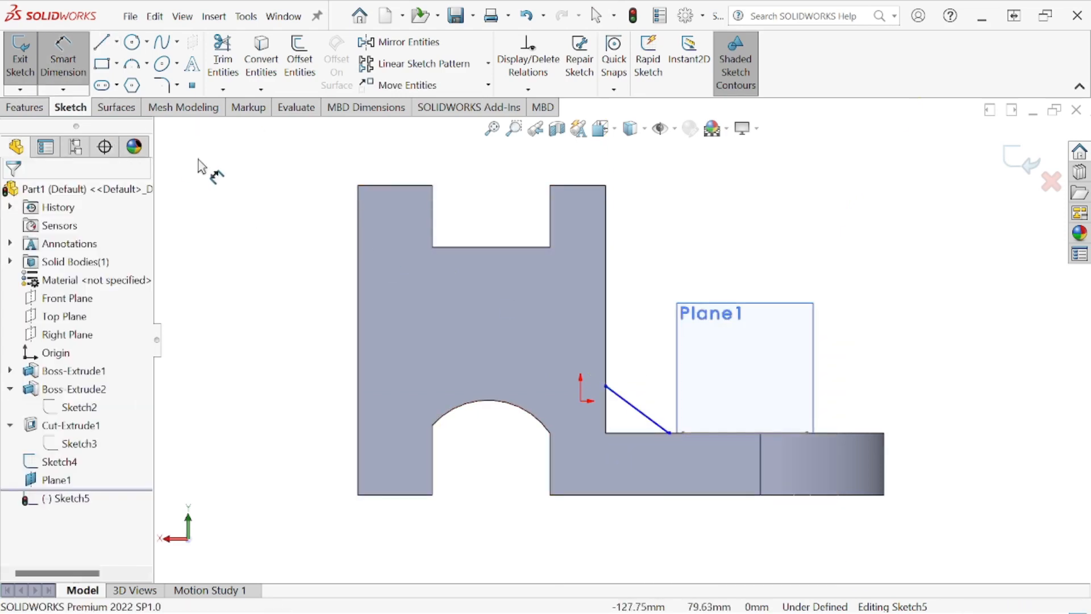
pyautogui.click(669, 433)
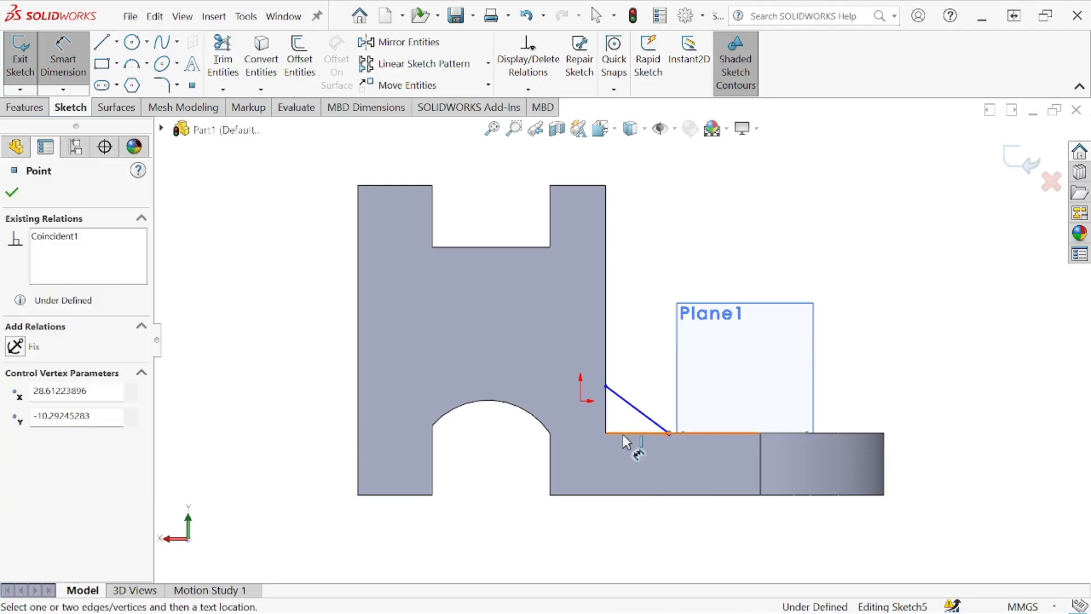
pyautogui.click(606, 433)
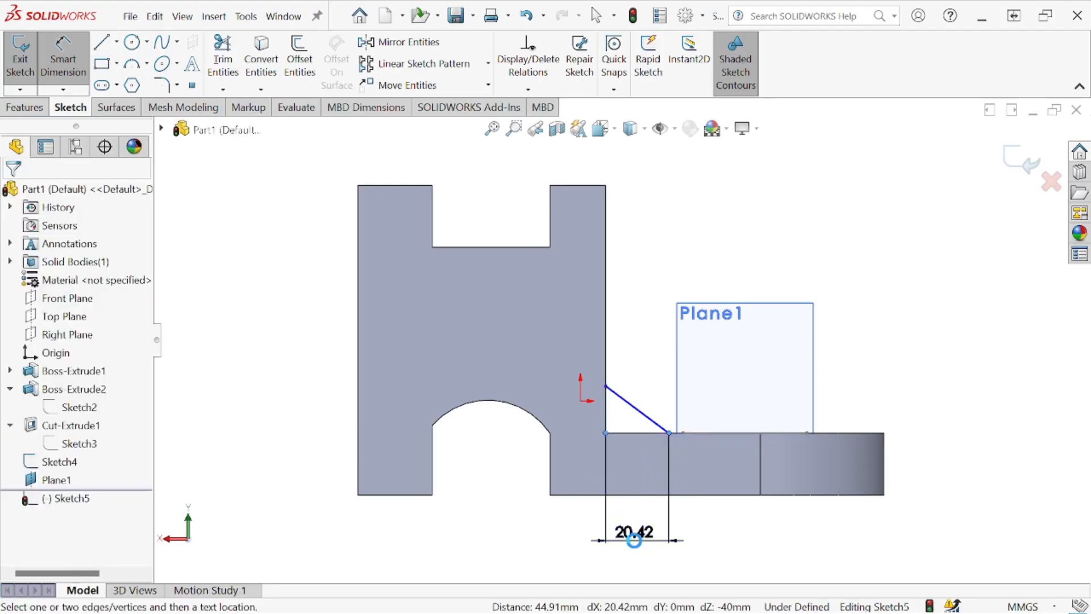
pyautogui.click(633, 532)
pyautogui.write('40')
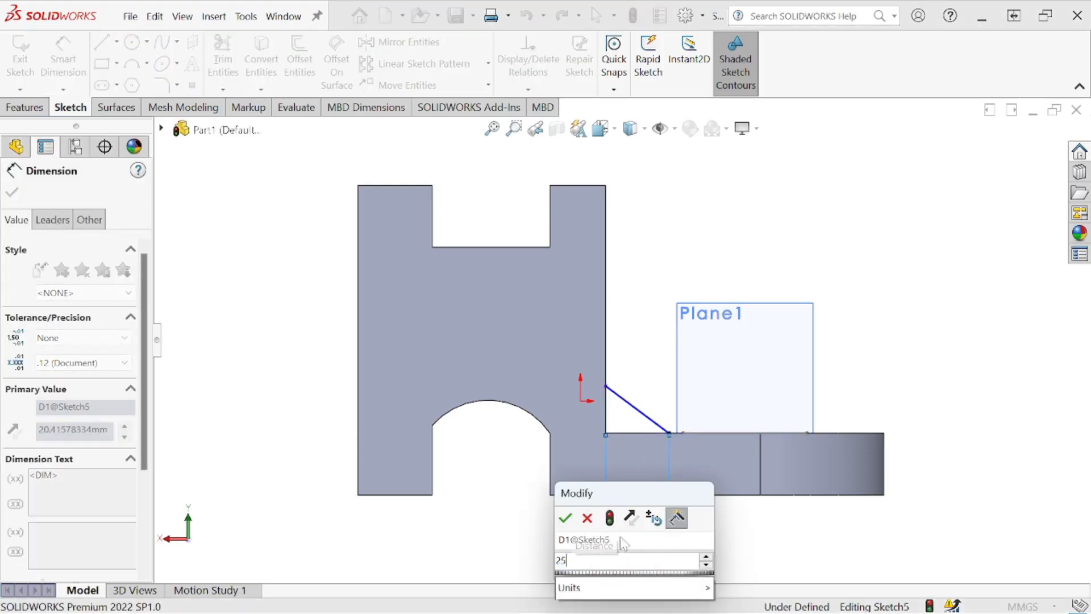
pyautogui.click(566, 520)
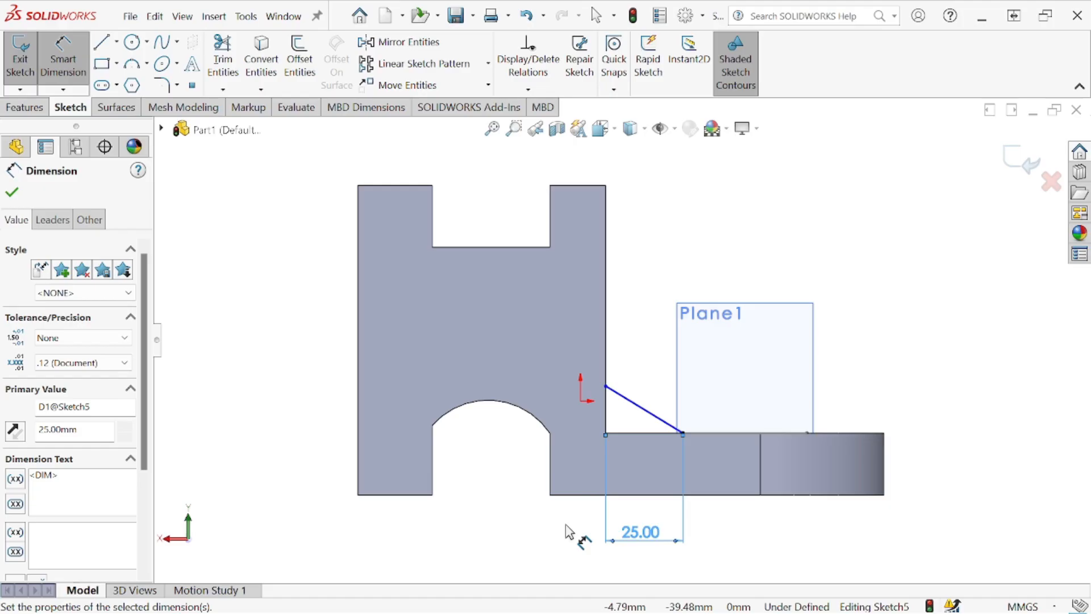
pyautogui.click(9, 196)
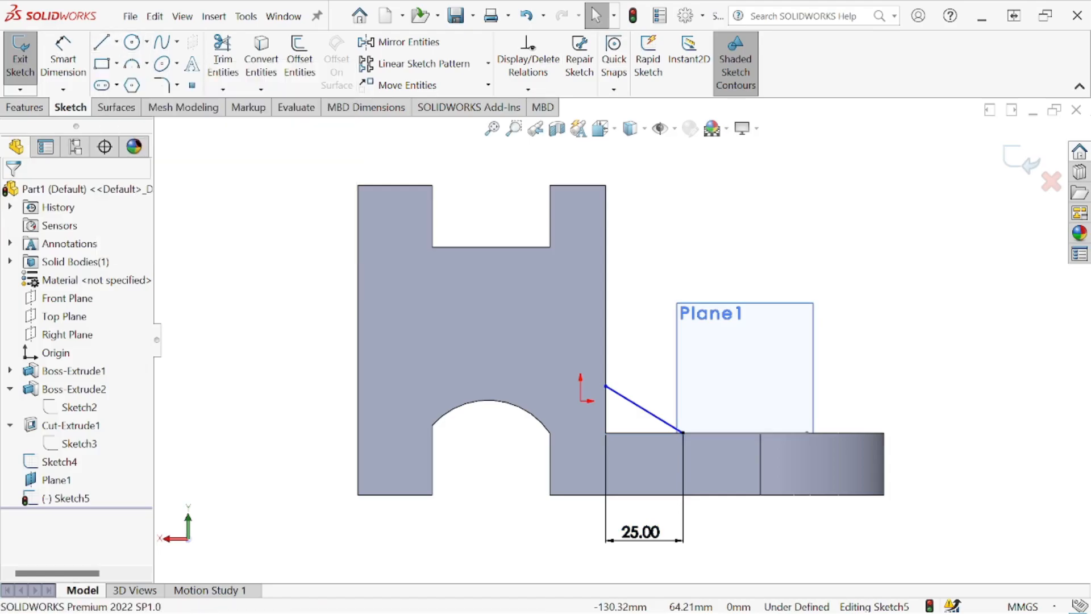
# - Consult the reference drawing and sketch a vertical centerline about 54 mm long down the tower's wall from its top corner
pyautogui.moveTo(1090, 122)
pyautogui.mouseDown()
pyautogui.moveTo(974, 111)
pyautogui.moveTo(949, 121)
pyautogui.mouseUp()
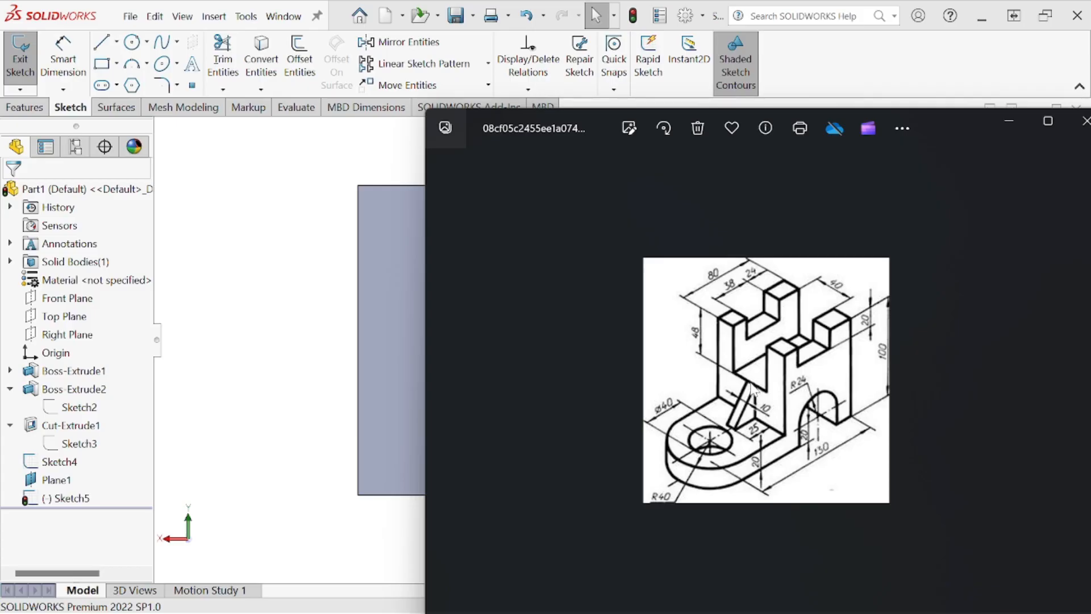
pyautogui.moveTo(945, 139); pyautogui.dragTo(1090, 137)
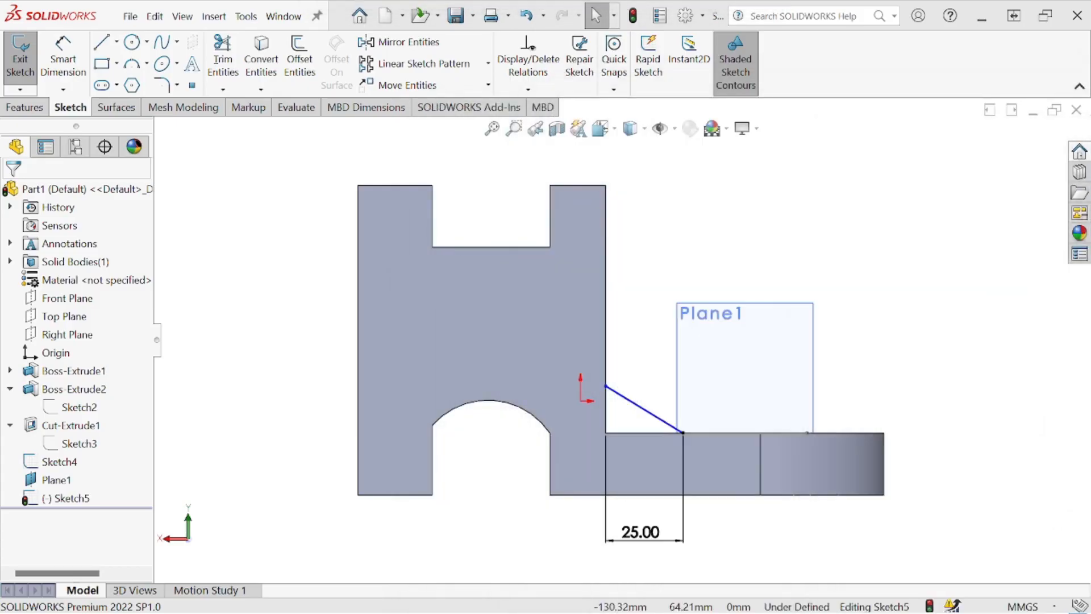
pyautogui.click(116, 42)
pyautogui.click(131, 82)
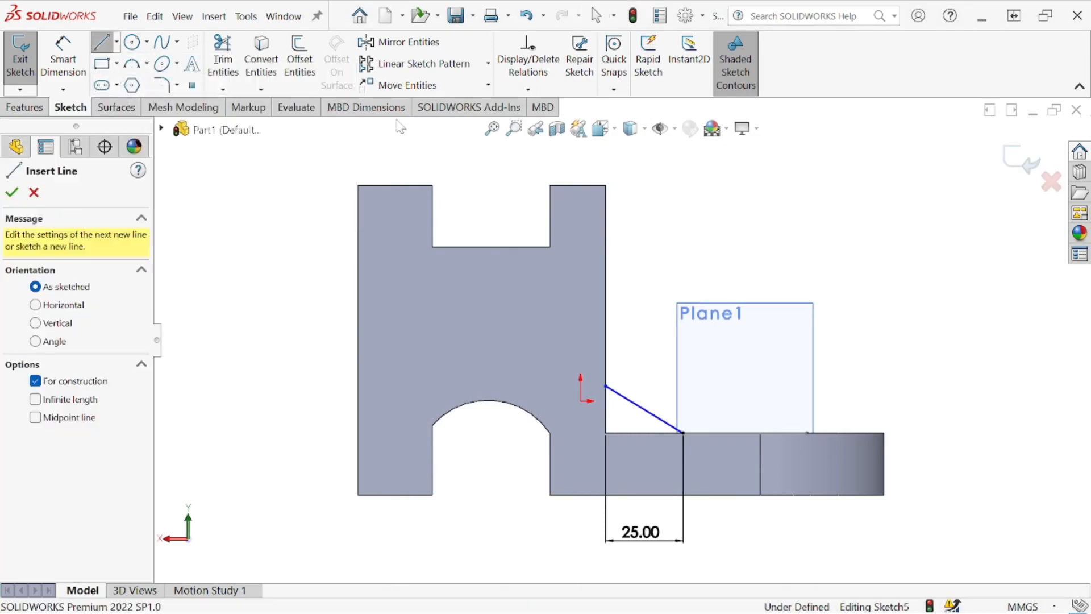
pyautogui.click(606, 186)
pyautogui.click(606, 353)
pyautogui.rightClick(668, 291)
pyautogui.click(705, 297)
# - Dimension the vertical centerline's length as 48 mm
pyautogui.click(63, 57)
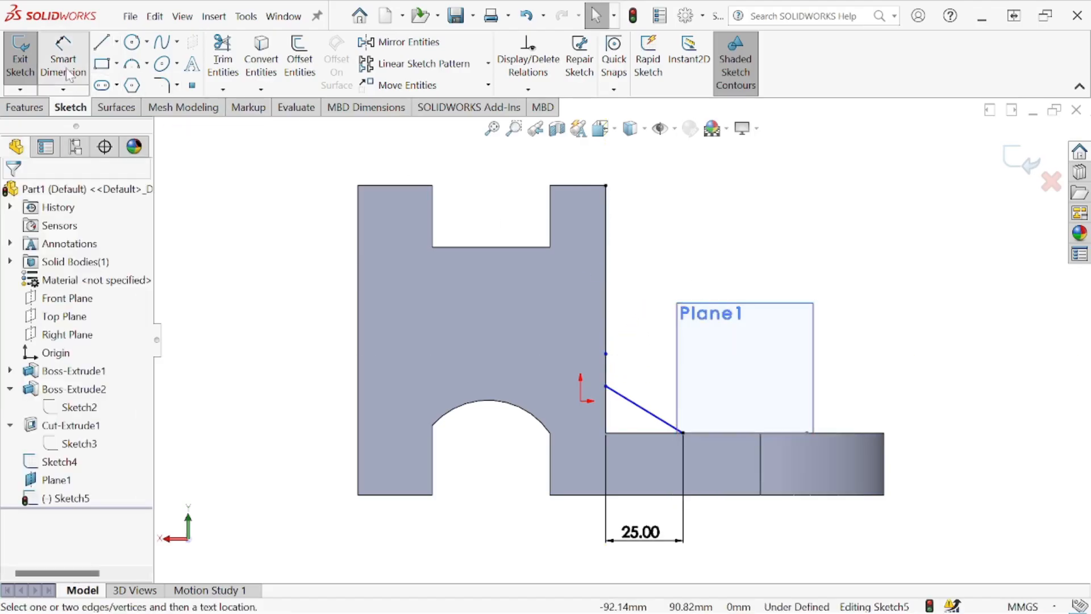
pyautogui.click(606, 309)
pyautogui.click(705, 245)
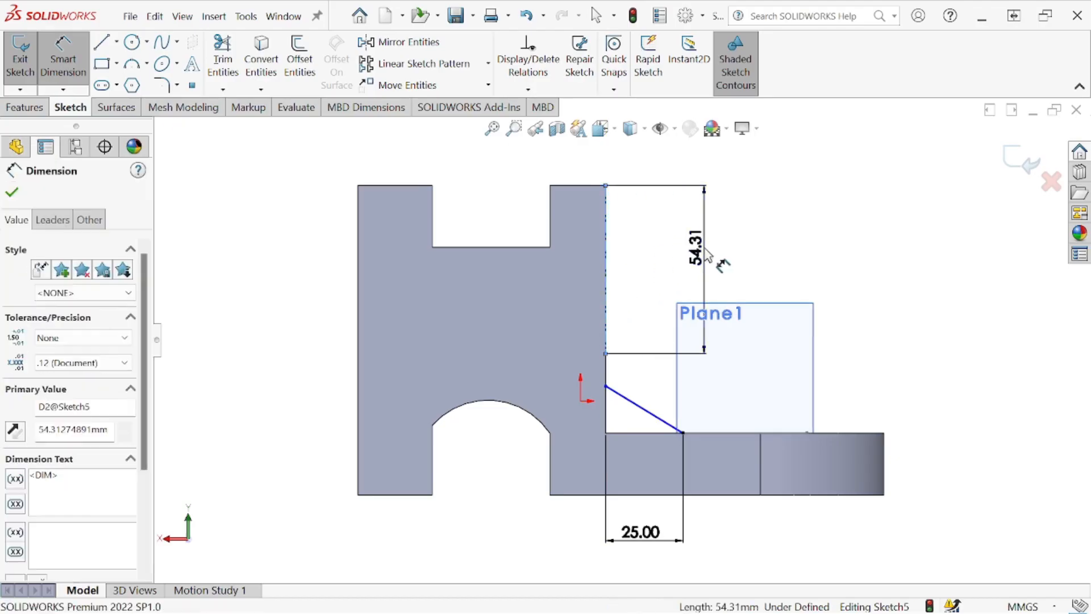
pyautogui.write('60')
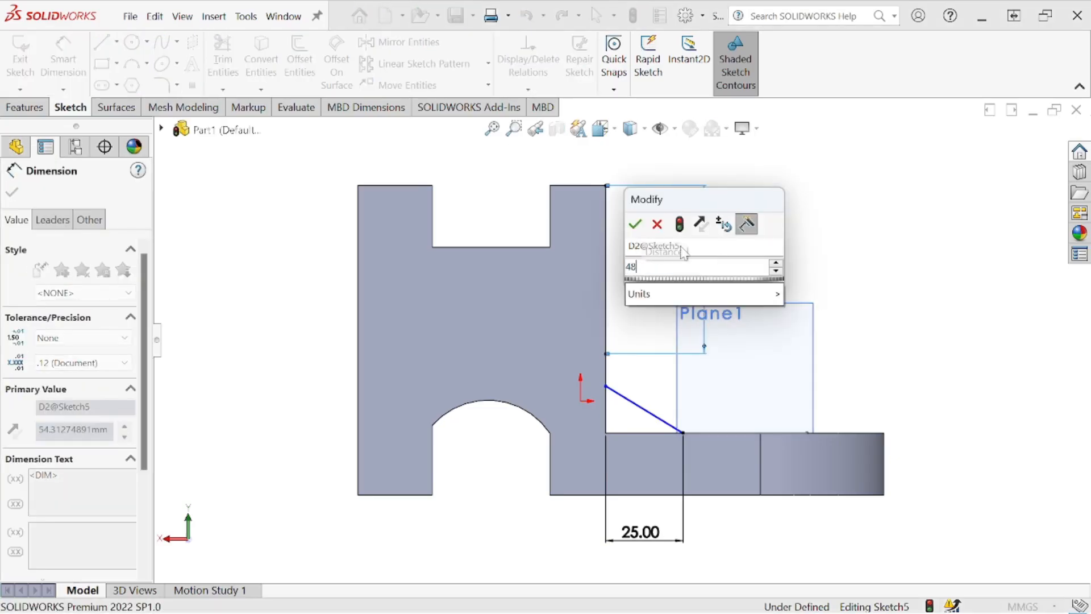
pyautogui.click(638, 227)
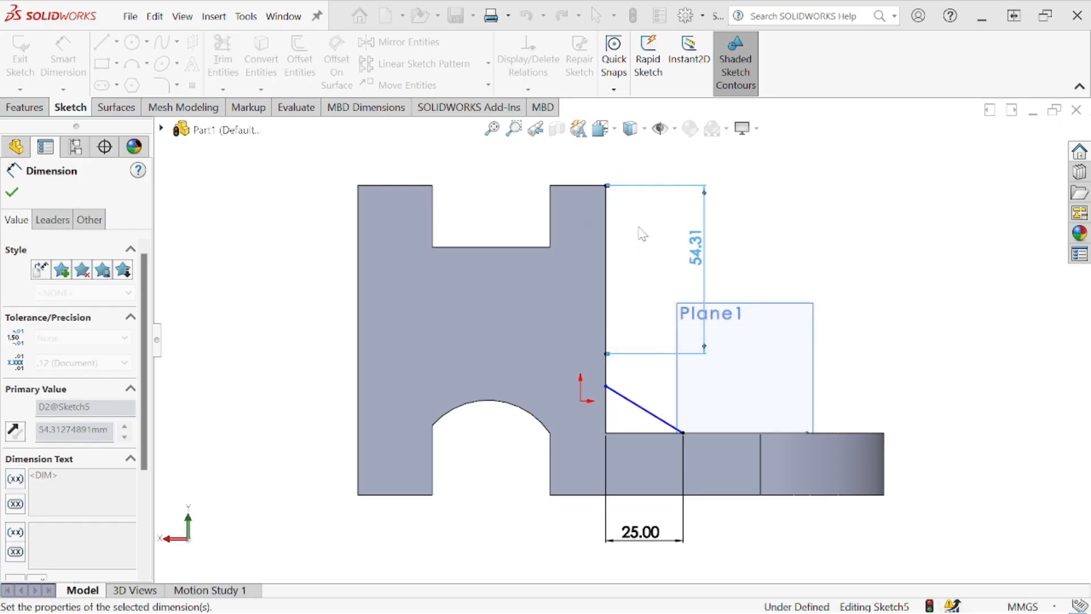
pyautogui.click(12, 192)
# - Attach the sloped line's upper end to the centerline's lower end and close the rib triangle along the wall and plate
pyautogui.moveTo(607, 387); pyautogui.dragTo(609, 336)
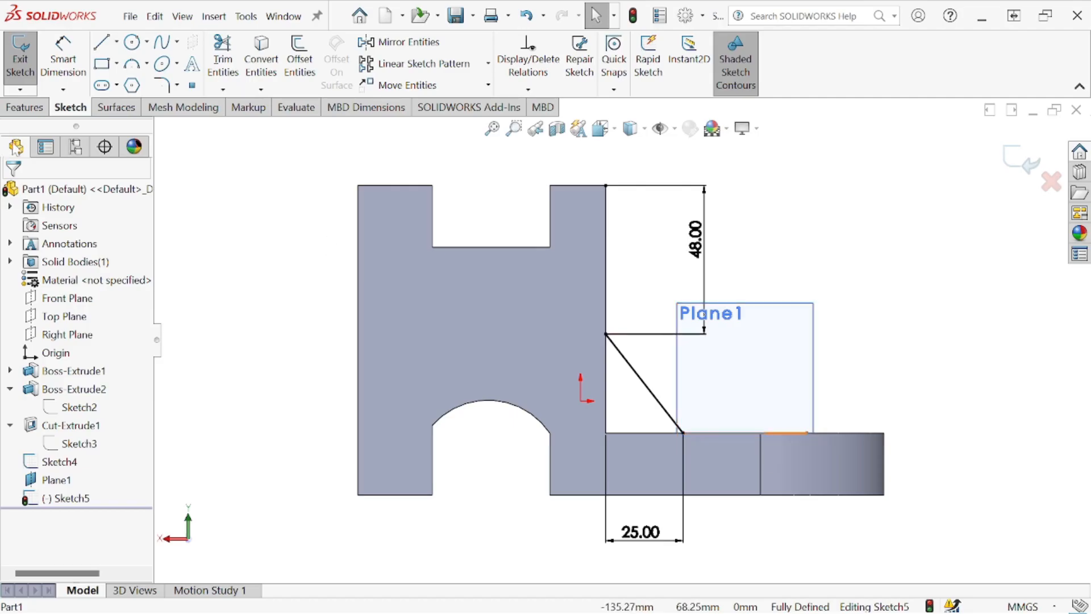
pyautogui.click(101, 42)
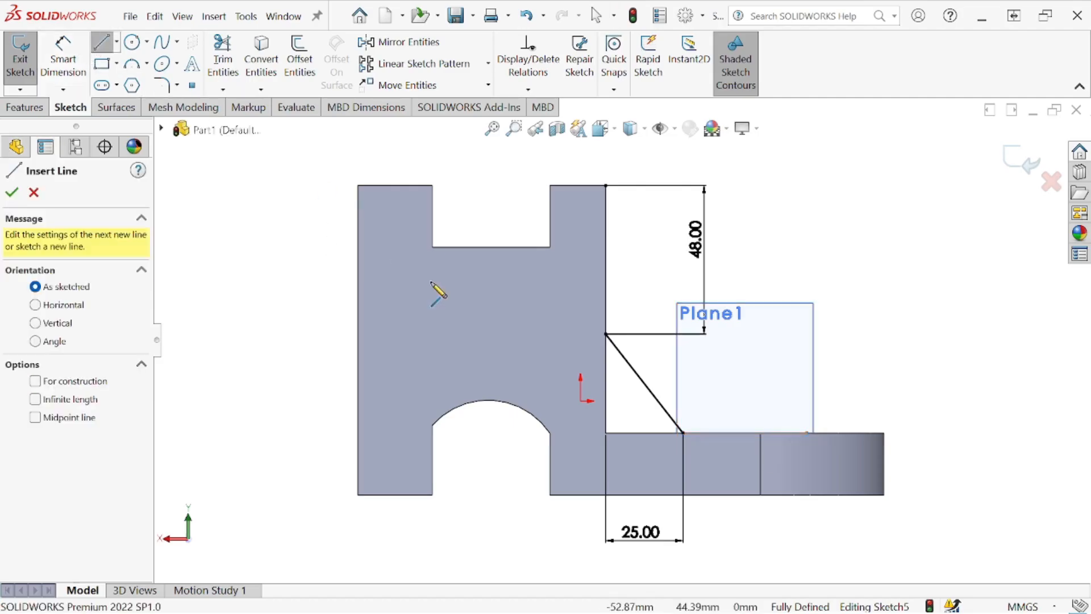
pyautogui.click(606, 335)
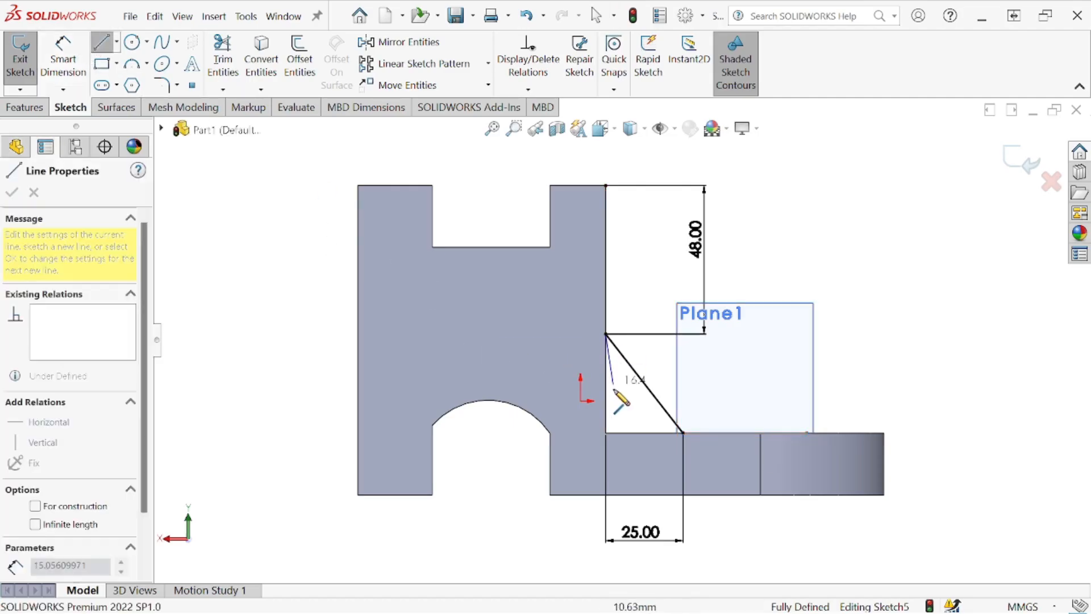
pyautogui.click(606, 433)
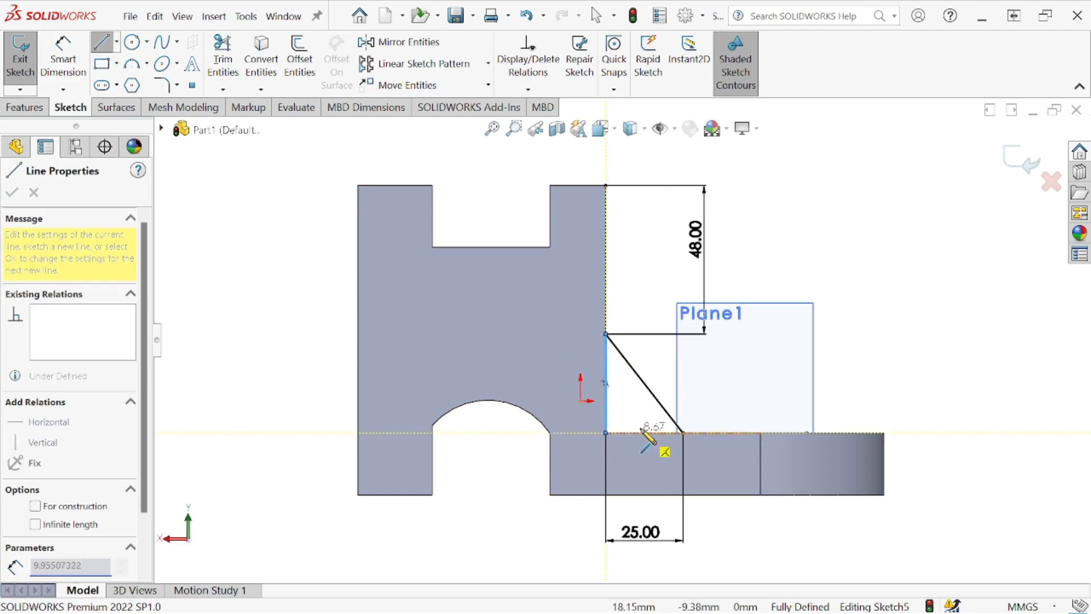
pyautogui.click(683, 433)
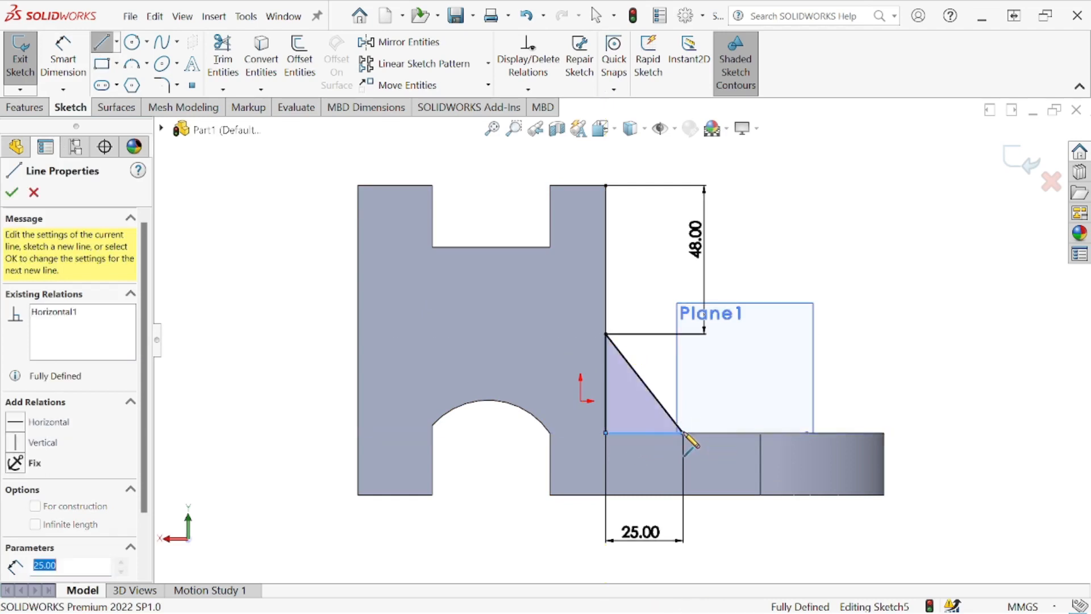
pyautogui.click(11, 194)
# - Check the rib's thickness in the reference drawing
pyautogui.hotkey('alt', 'Tab')
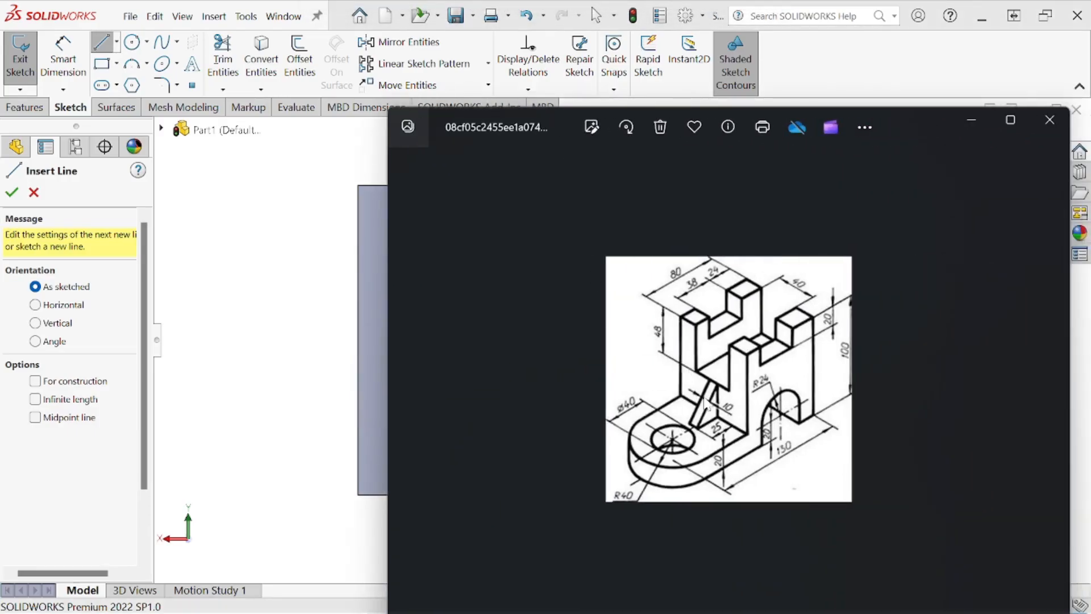
pyautogui.moveTo(916, 140); pyautogui.dragTo(1090, 165)
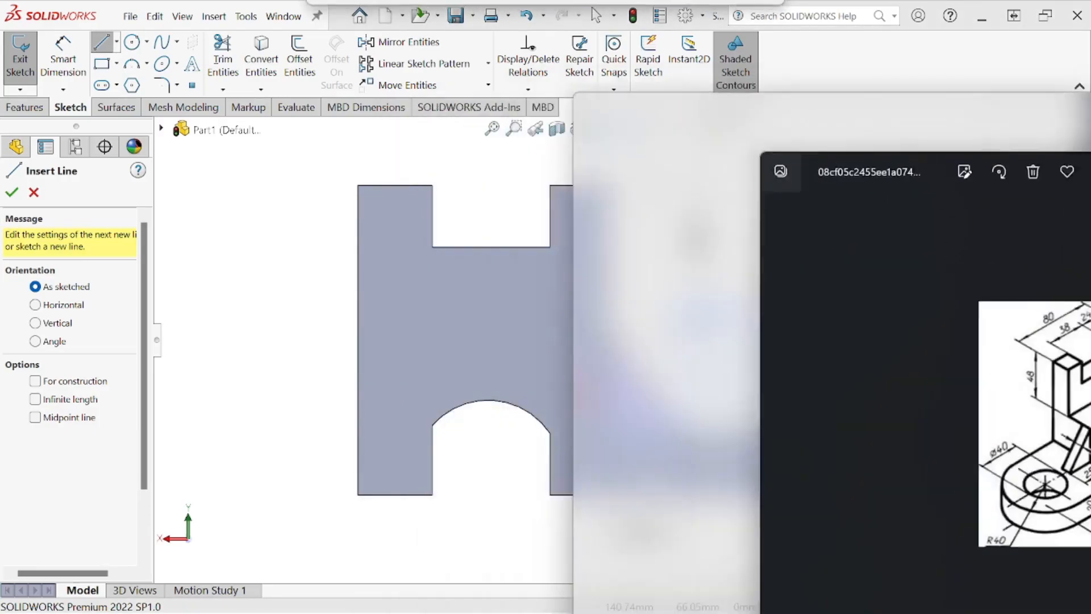
# - Extrude the triangular rib sketch 10 mm with a Mid Plane end condition, merged with the body
pyautogui.hotkey('ctrl', '7')
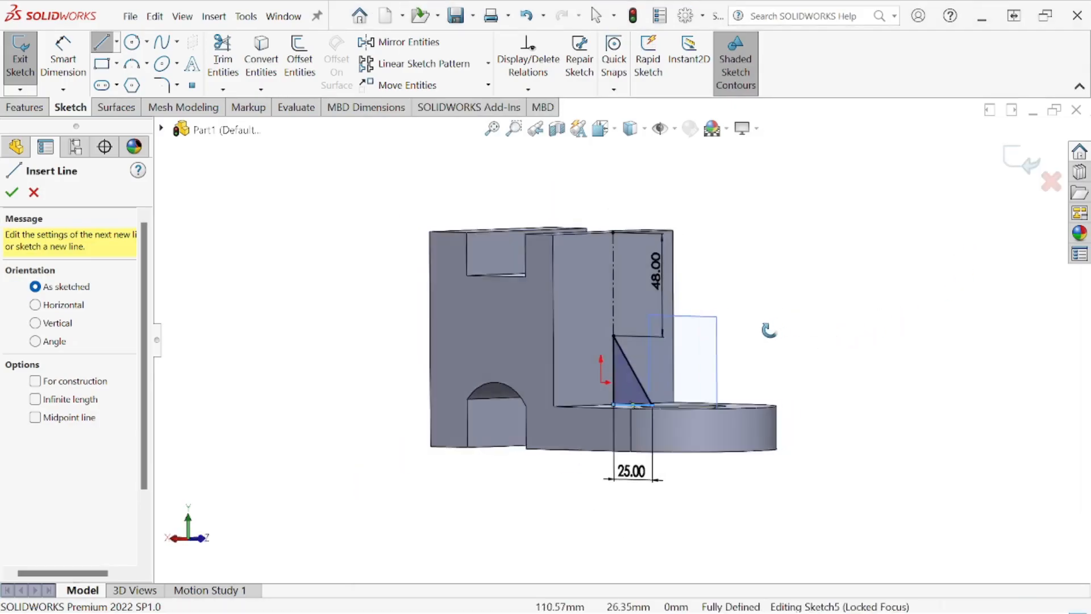
pyautogui.click(12, 192)
pyautogui.click(25, 107)
pyautogui.click(36, 86)
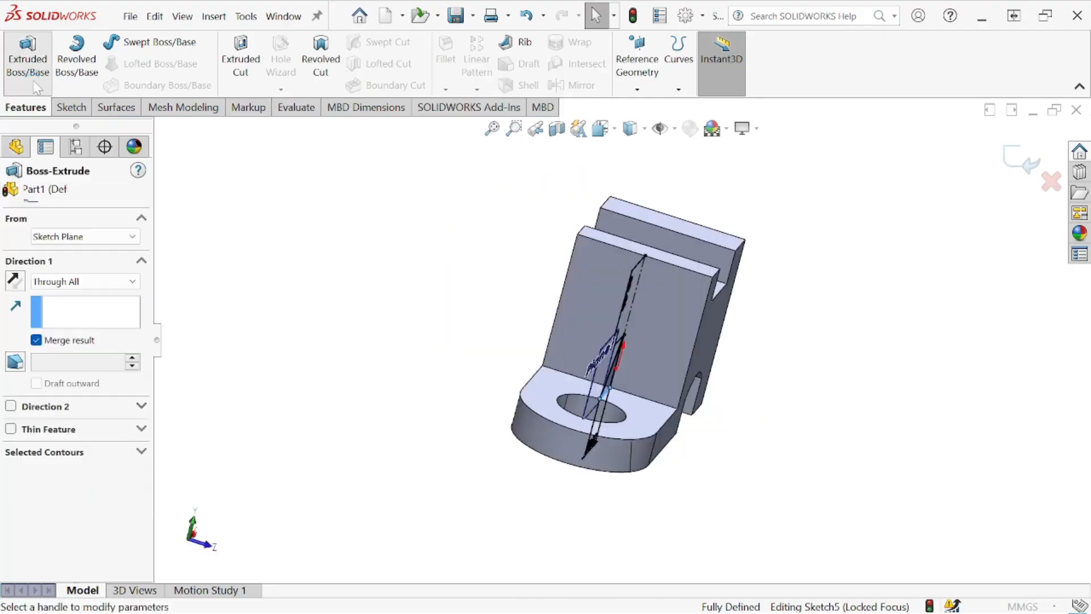
pyautogui.click(133, 281)
pyautogui.click(135, 369)
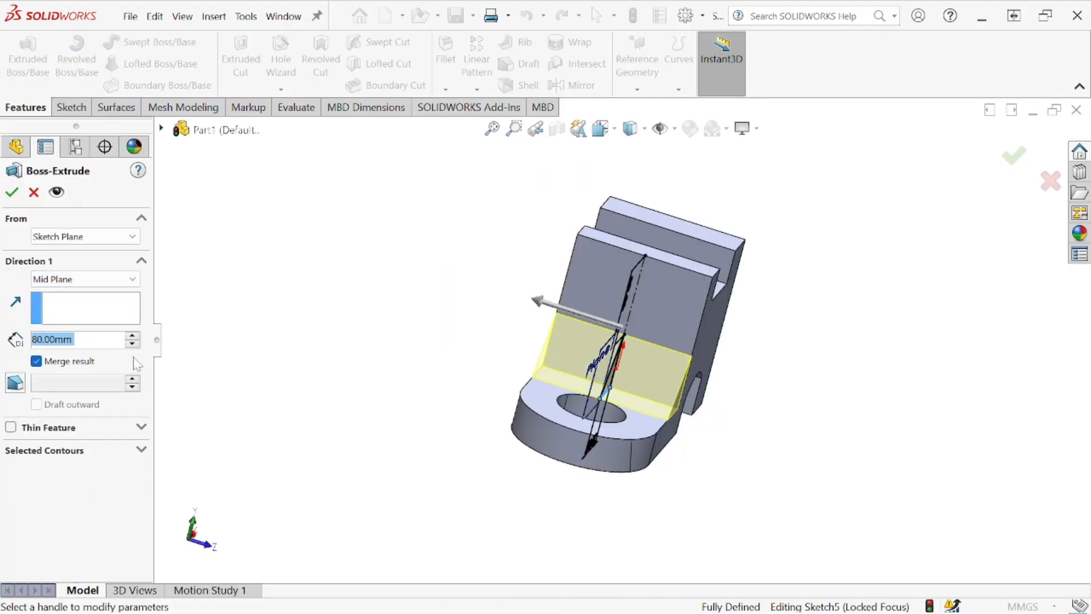
pyautogui.write('20')
pyautogui.press('Return')
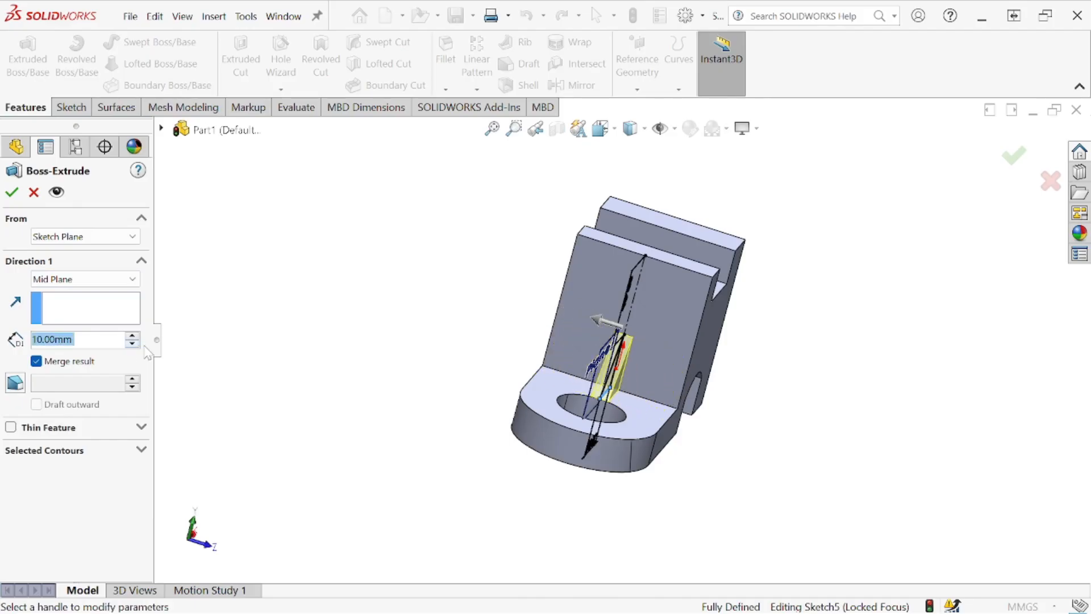
pyautogui.click(11, 192)
# - Compare the rib with the reference drawing and check the notch in the tower wall above it
pyautogui.moveTo(805, 359); pyautogui.dragTo(773, 322, button='middle')
pyautogui.moveTo(1090, 136); pyautogui.dragTo(830, 91)
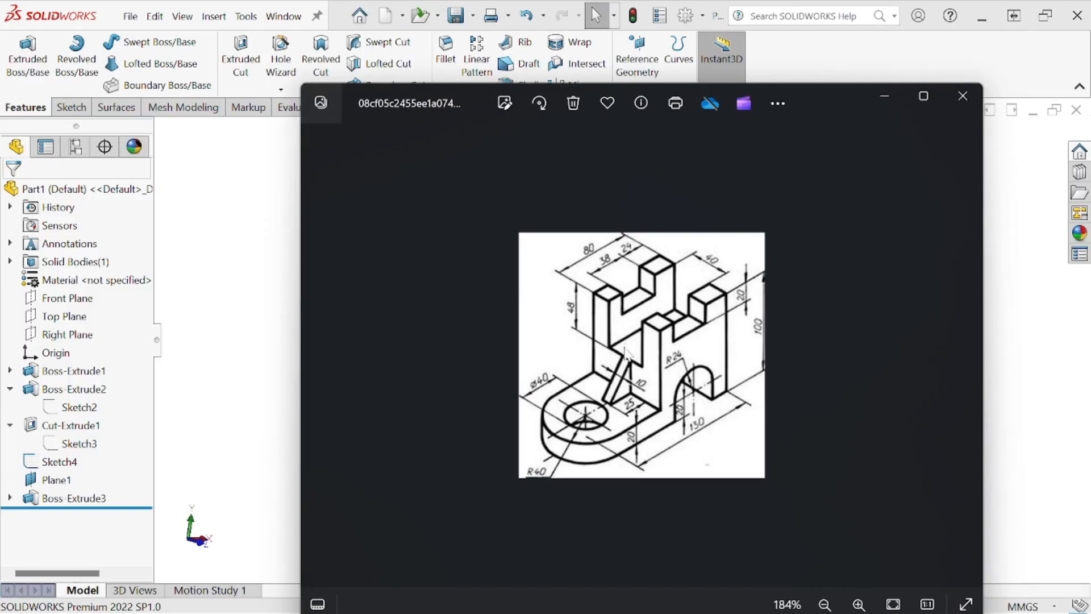
pyautogui.moveTo(800, 162); pyautogui.dragTo(1088, 170)
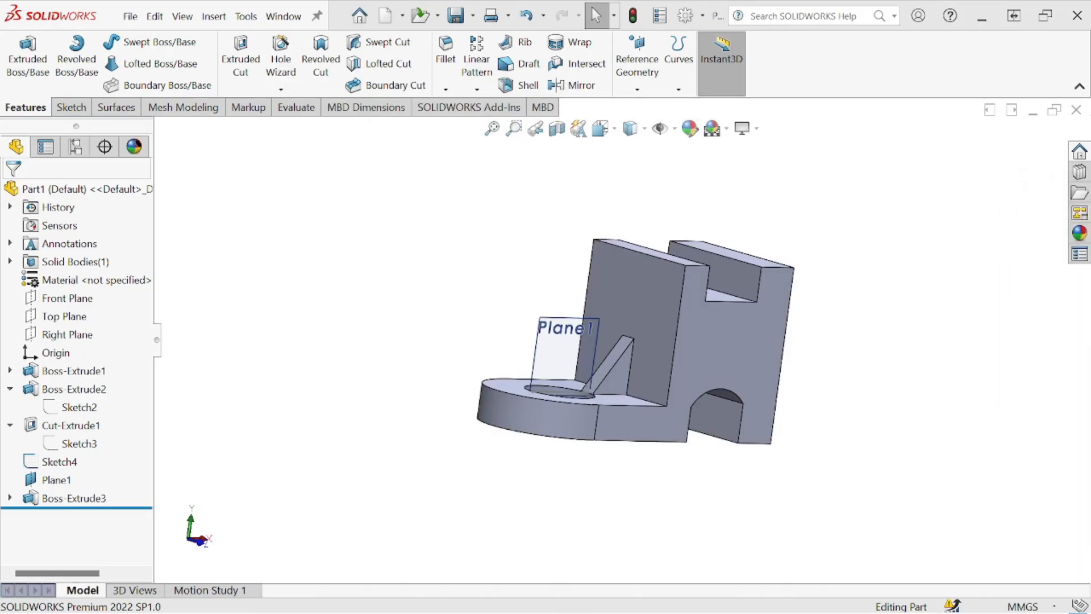
# - Sketch a corner rectangle about 57 mm wide on the tower wall above the rib, extending past the wall's top edge
pyautogui.click(655, 295)
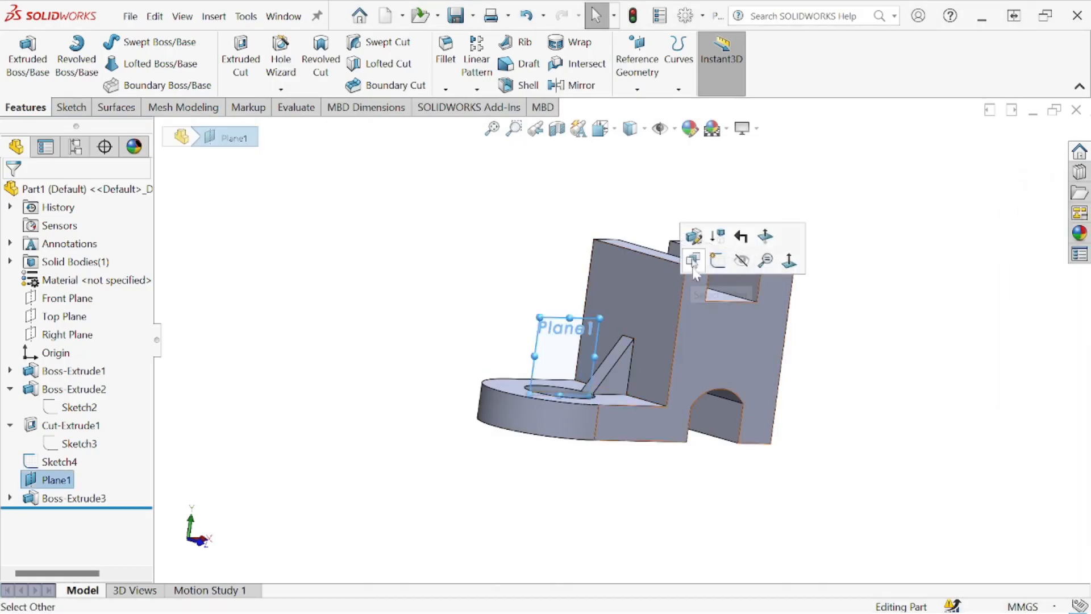
pyautogui.click(424, 261)
pyautogui.moveTo(424, 260); pyautogui.dragTo(635, 296, button='middle')
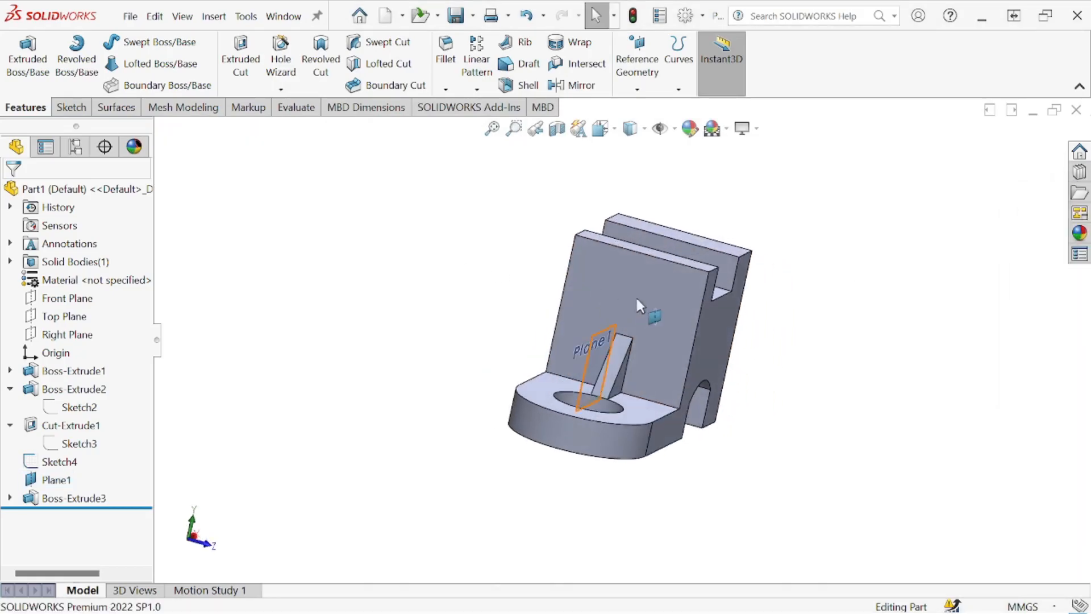
pyautogui.click(645, 280)
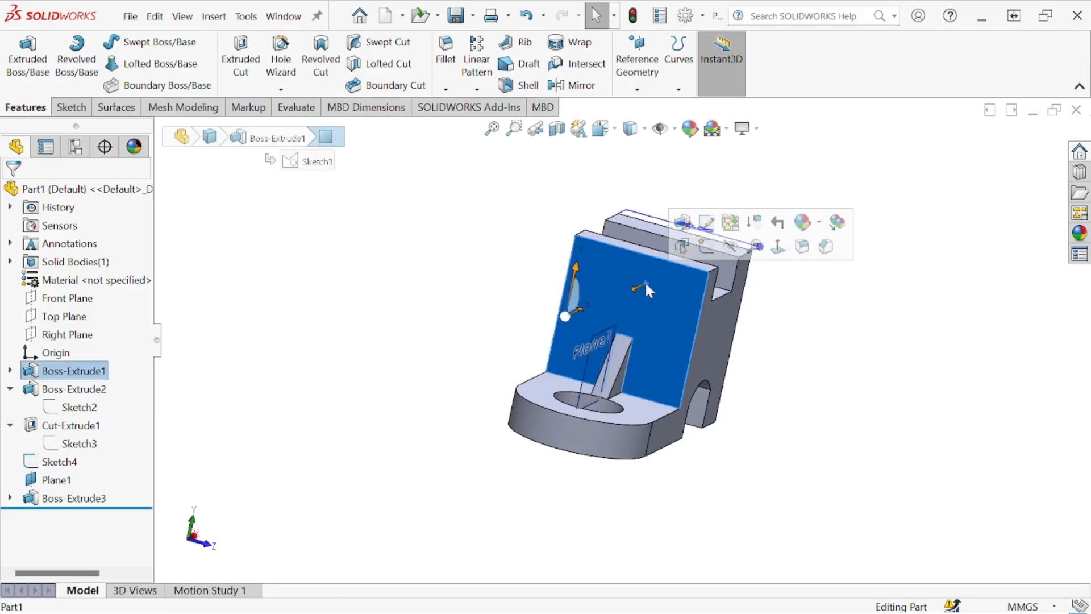
pyautogui.click(705, 246)
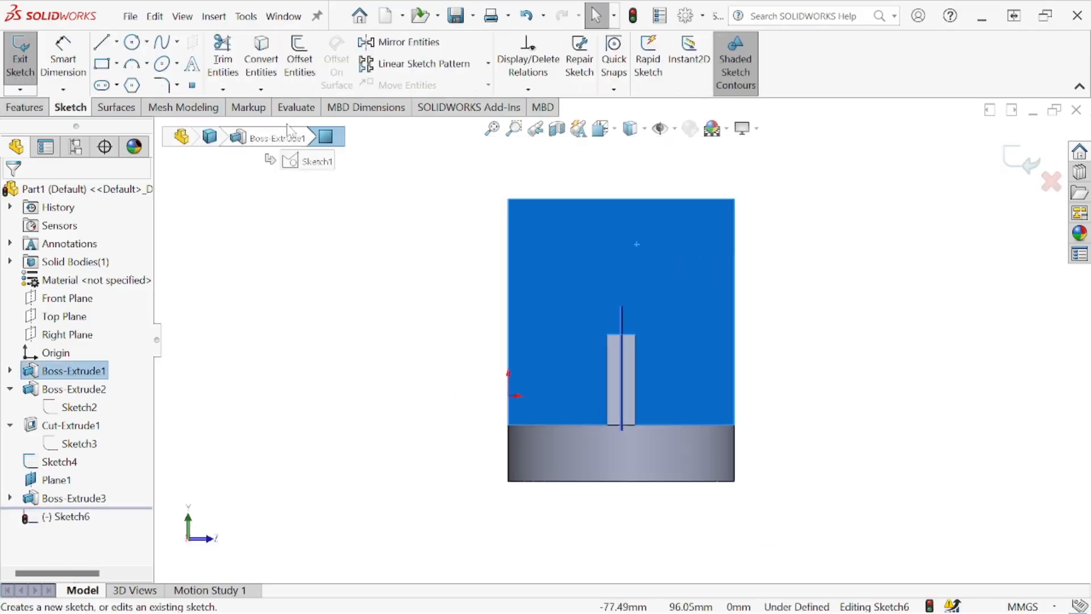
pyautogui.click(102, 64)
pyautogui.click(550, 173)
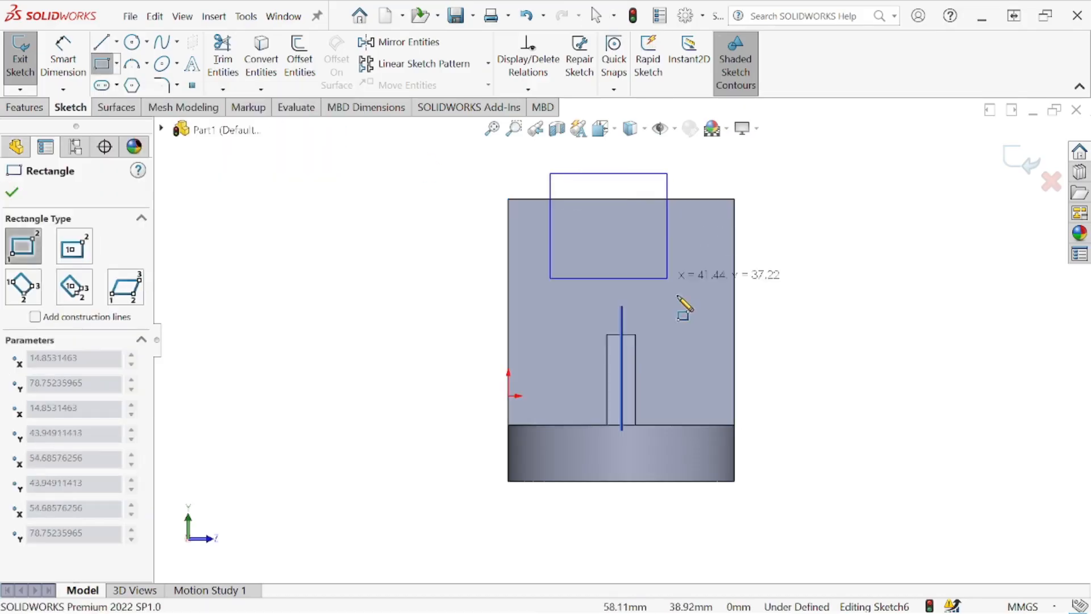
pyautogui.click(710, 333)
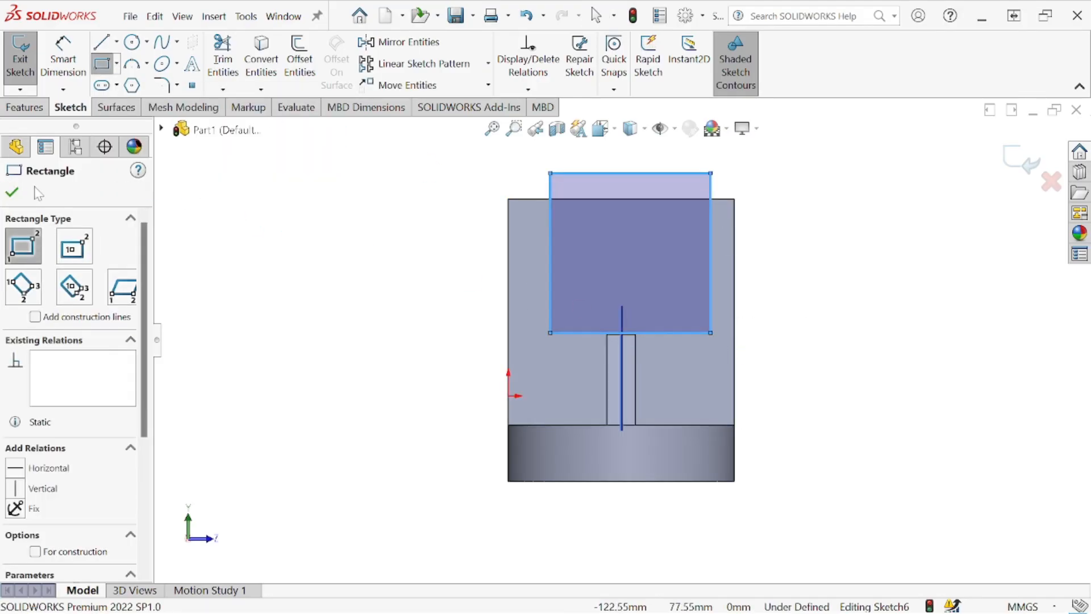
pyautogui.click(11, 192)
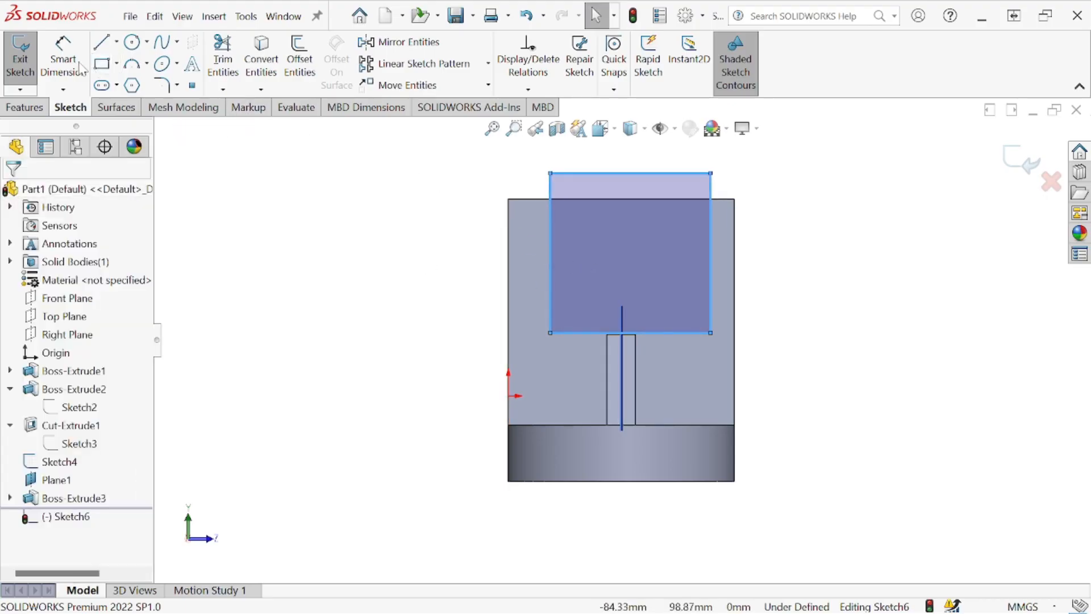
# - Dimension the rectangle's width as 40 mm
pyautogui.click(64, 57)
pyautogui.click(563, 173)
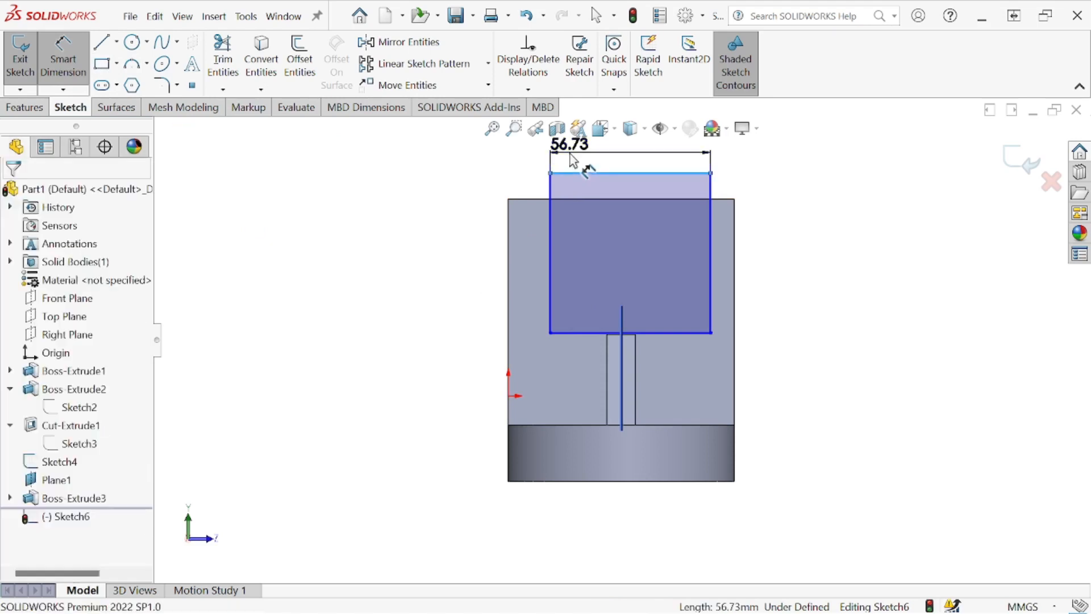
pyautogui.click(568, 146)
pyautogui.write('40')
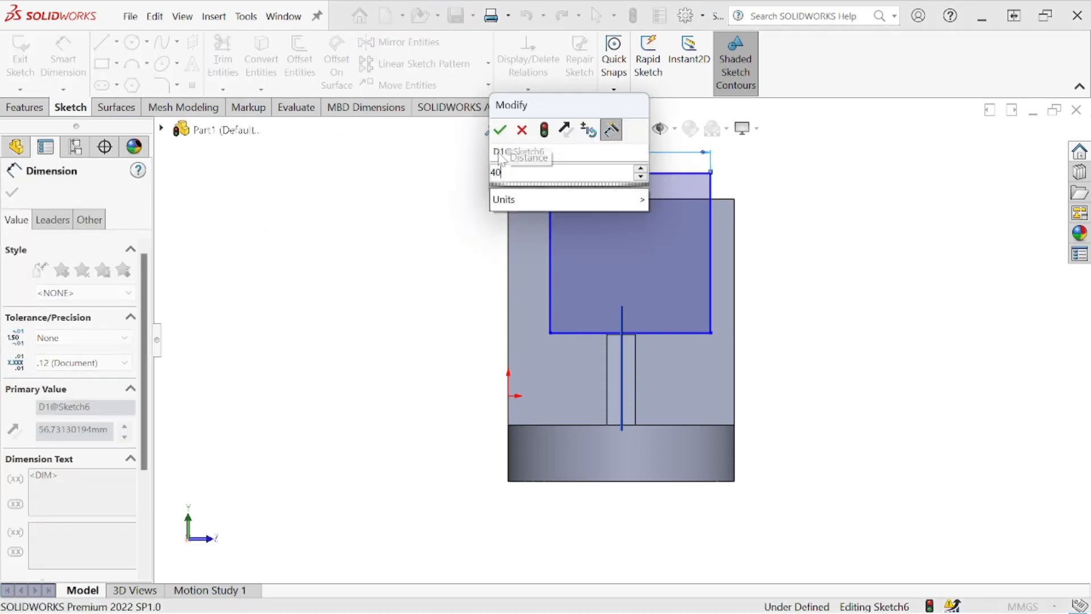
pyautogui.click(500, 130)
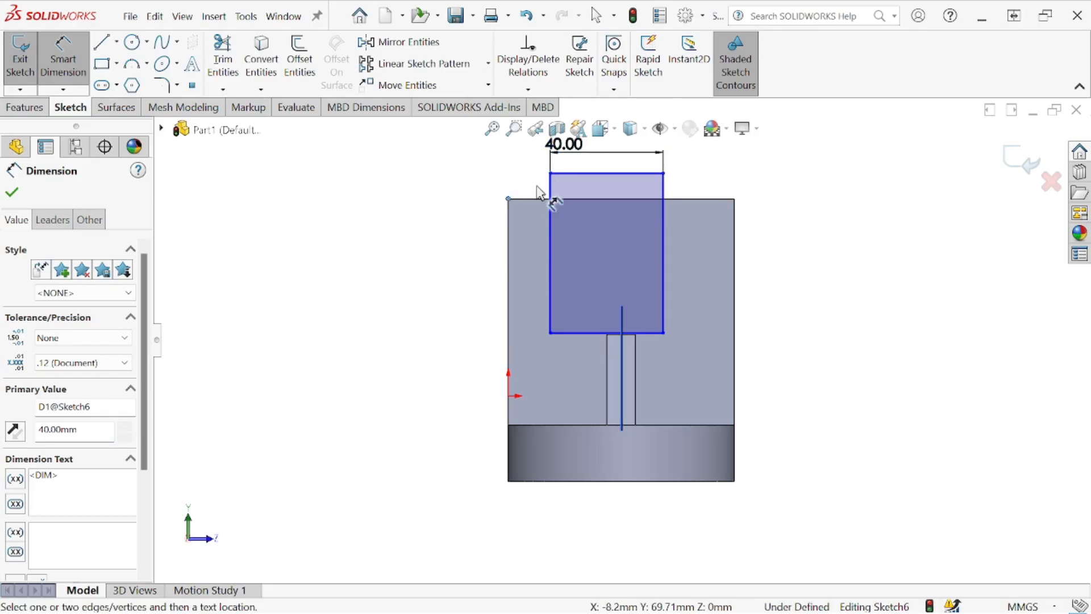
# - Dimension the horizontal distance from the wall's top corner nearest the origin to the rectangle's near side as 20 mm
pyautogui.click(550, 172)
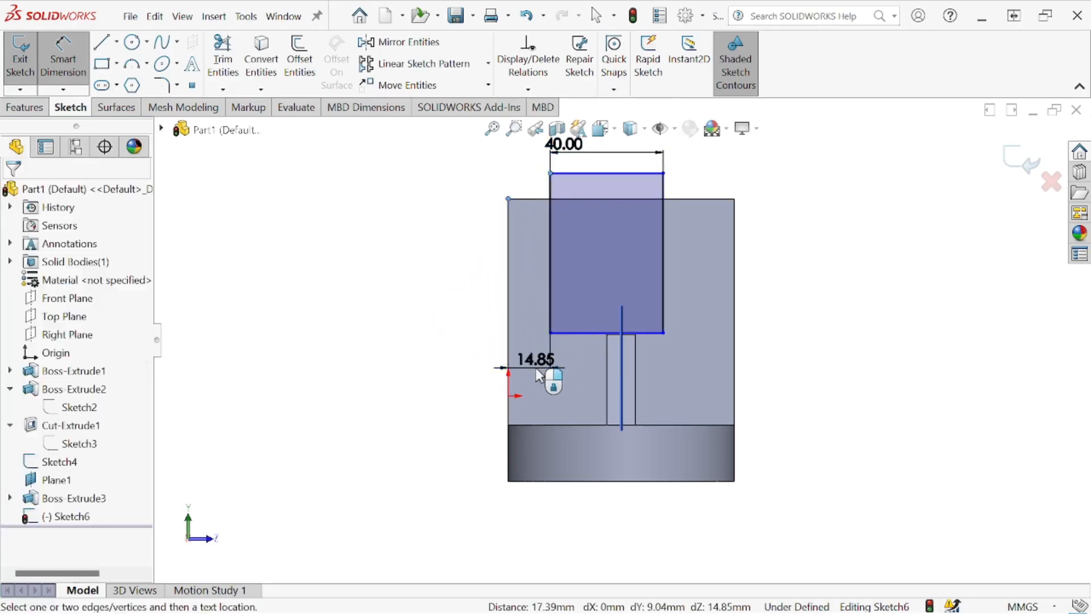
pyautogui.click(535, 367)
pyautogui.write('20')
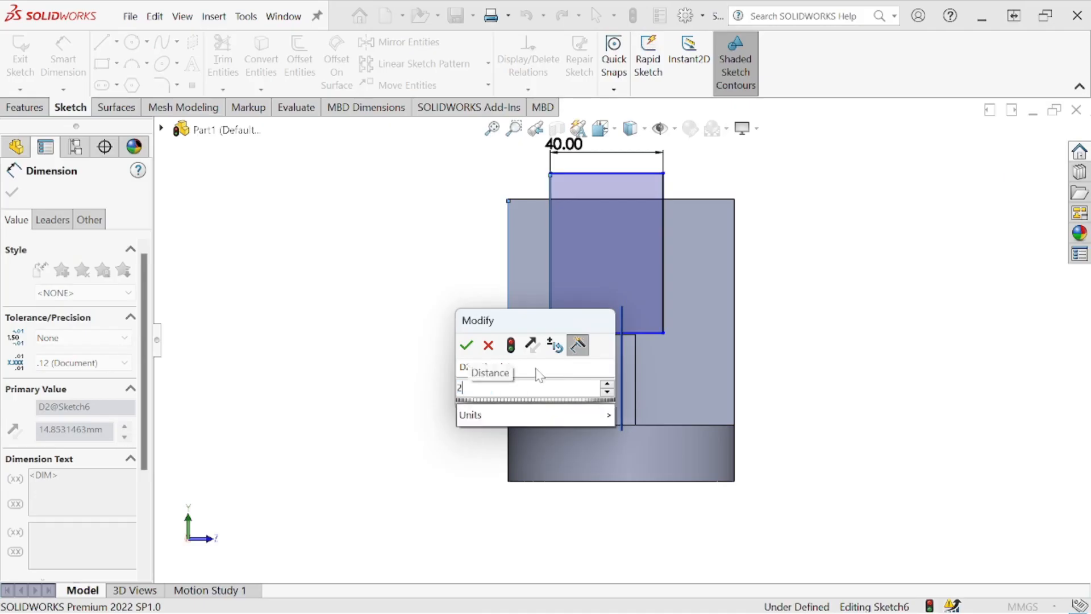
pyautogui.click(466, 345)
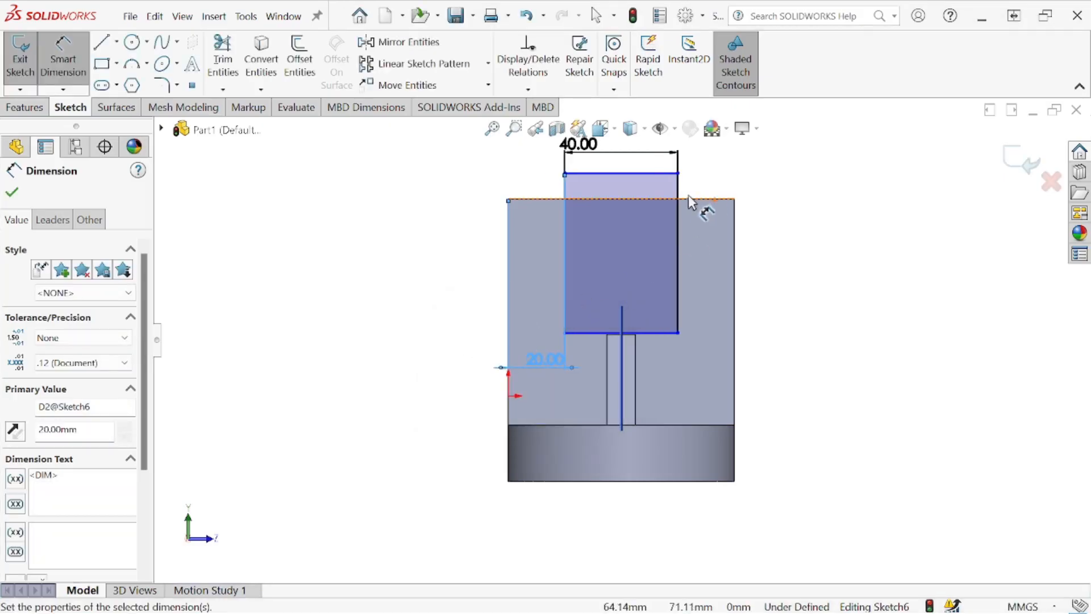
pyautogui.click(734, 199)
pyautogui.click(677, 181)
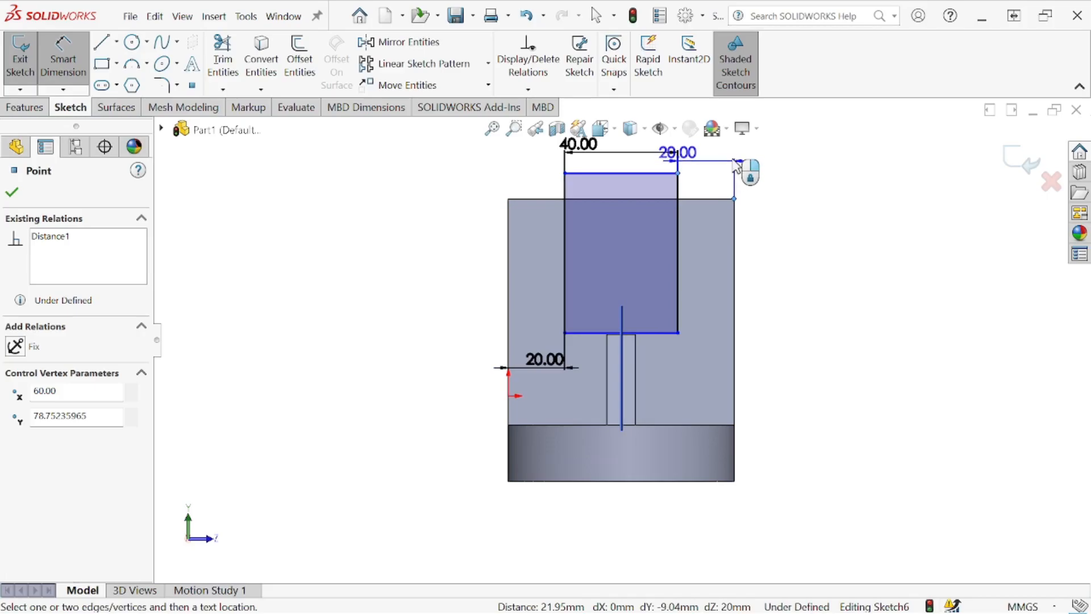
pyautogui.click(712, 261)
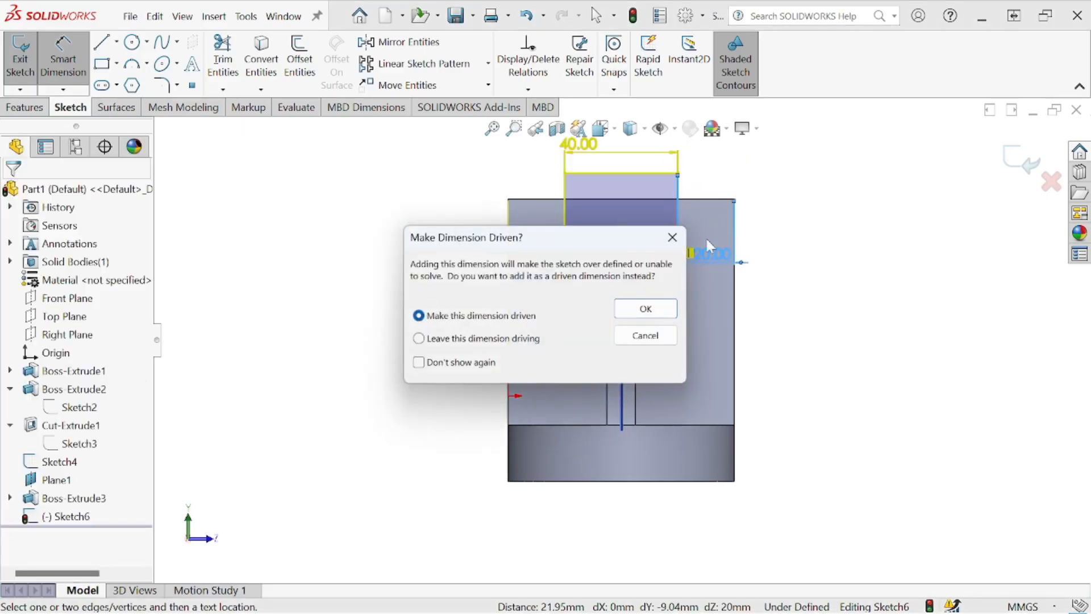
pyautogui.click(676, 238)
pyautogui.click(67, 69)
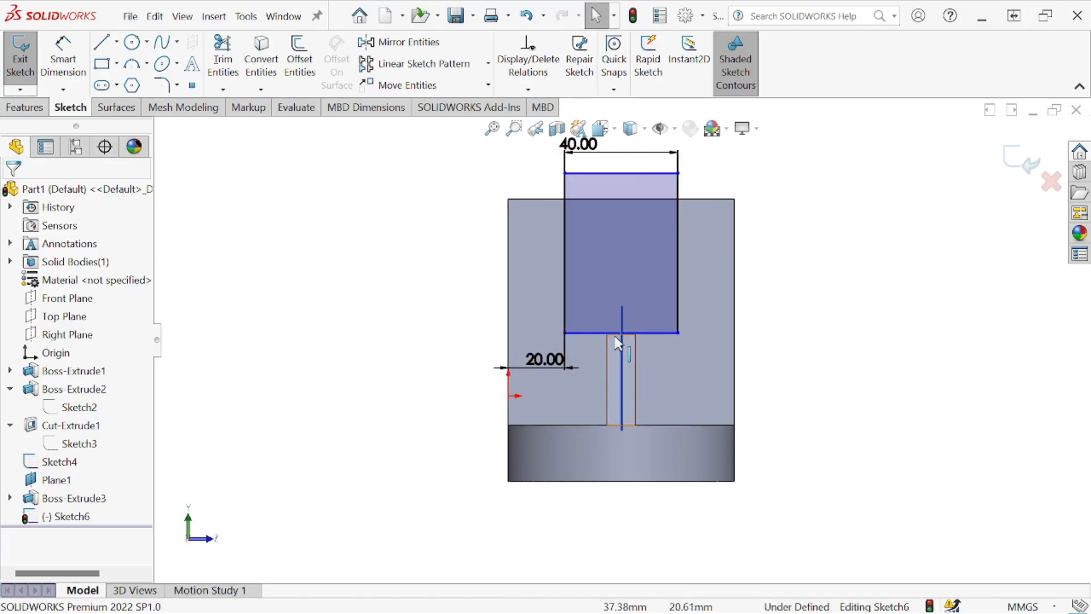
# - Make the rectangle's lower edge collinear with the rib's top edge
pyautogui.scroll(-5, 685, 327)
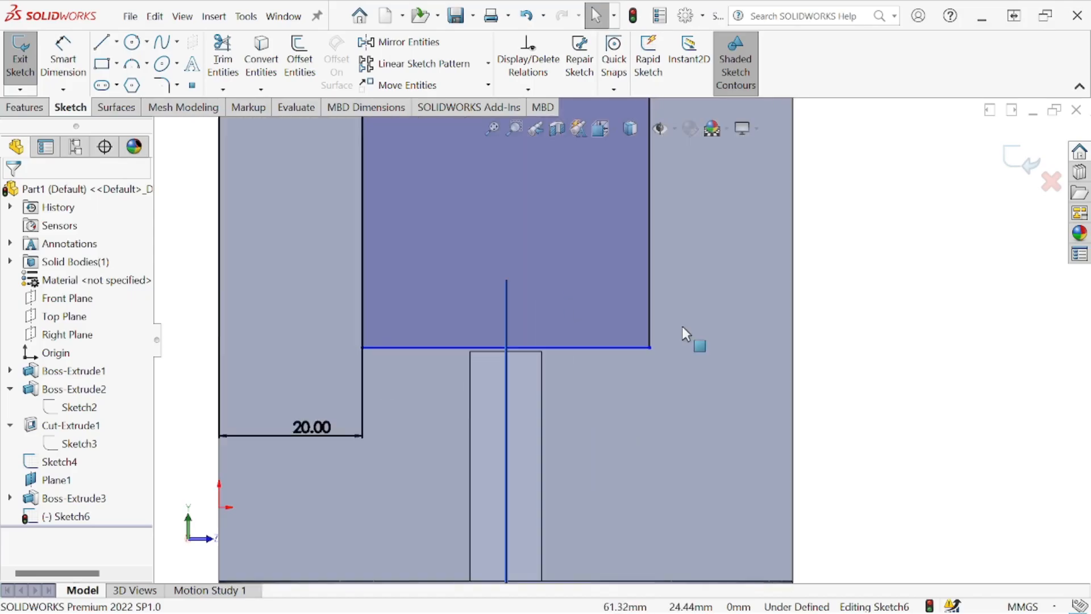
pyautogui.click(530, 350)
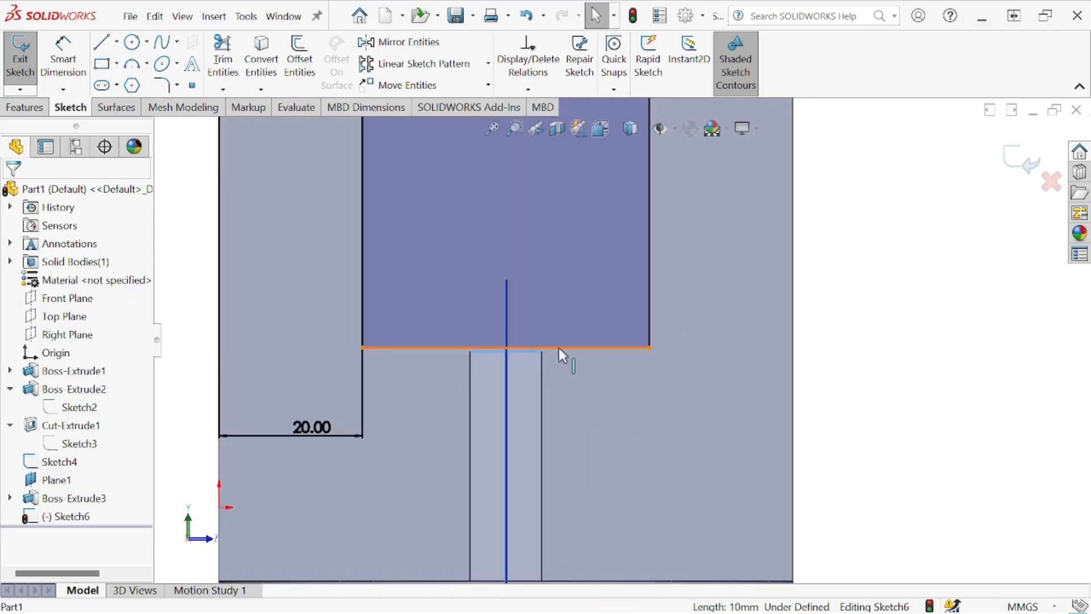
pyautogui.keyDown('ctrl'); pyautogui.click(558, 347); pyautogui.keyUp('ctrl')
pyautogui.click(16, 416)
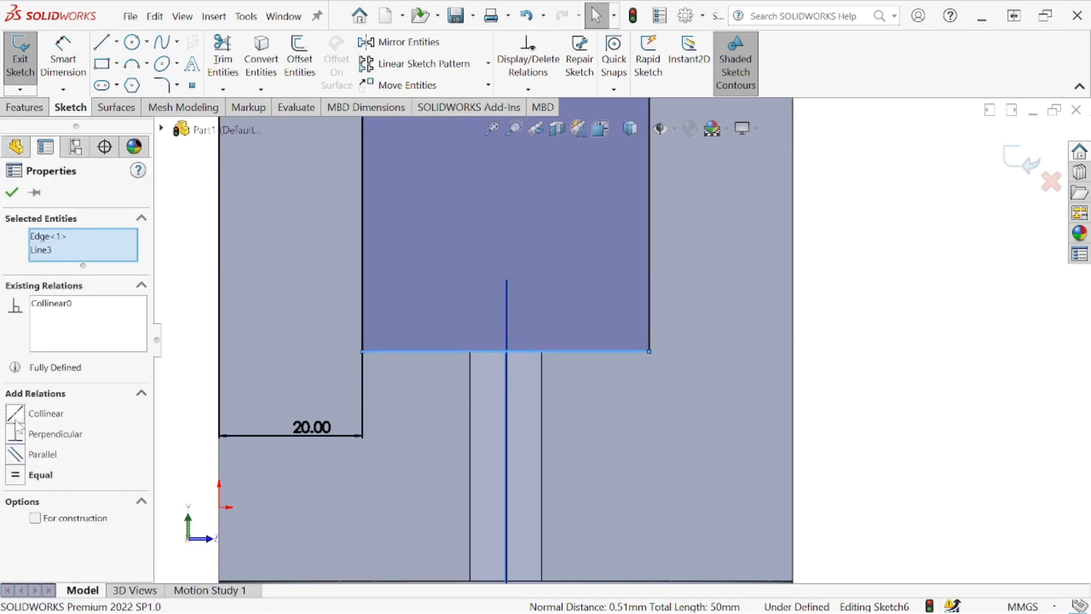
pyautogui.click(11, 192)
pyautogui.scroll(5, 486, 305)
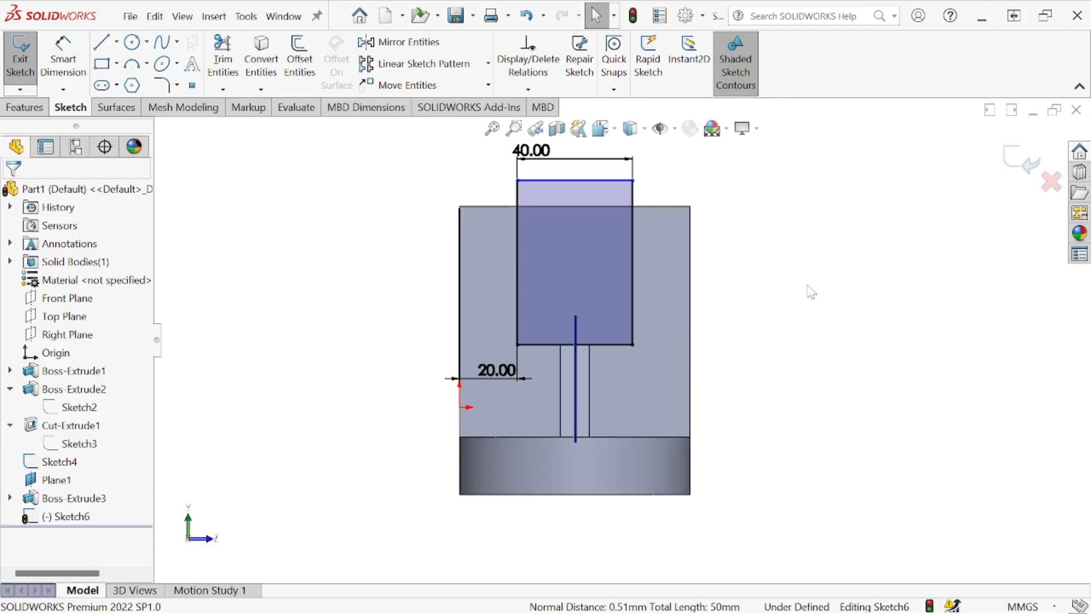
# - Consult the reference drawing and cut the 40 mm wide rectangle Through All along the tower
pyautogui.moveTo(1090, 171)
pyautogui.mouseDown()
pyautogui.moveTo(826, 115)
pyautogui.moveTo(859, 112)
pyautogui.mouseUp()
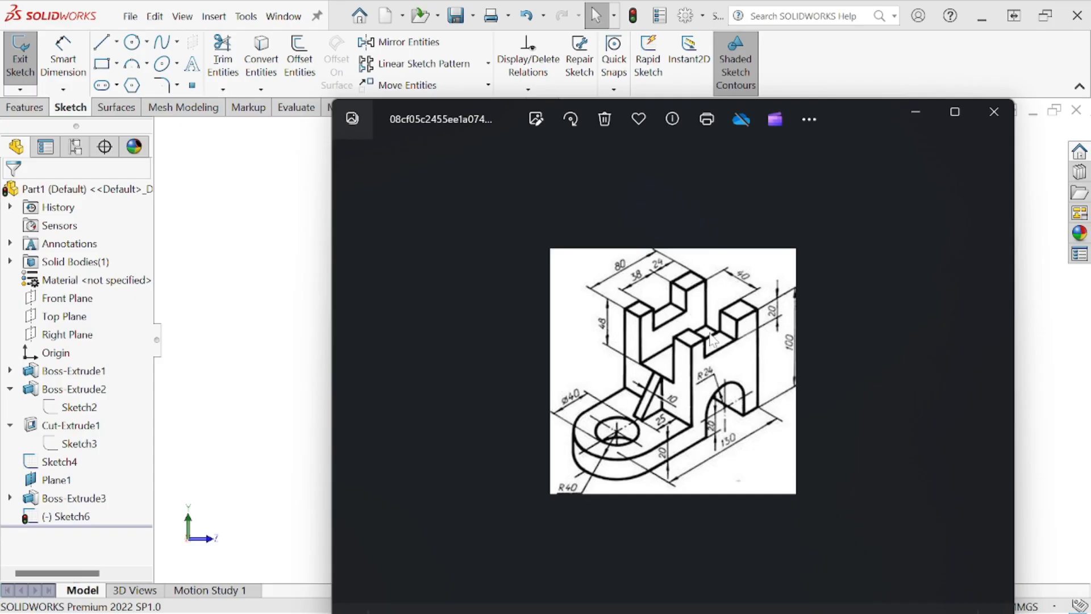
pyautogui.moveTo(854, 117); pyautogui.dragTo(1090, 159)
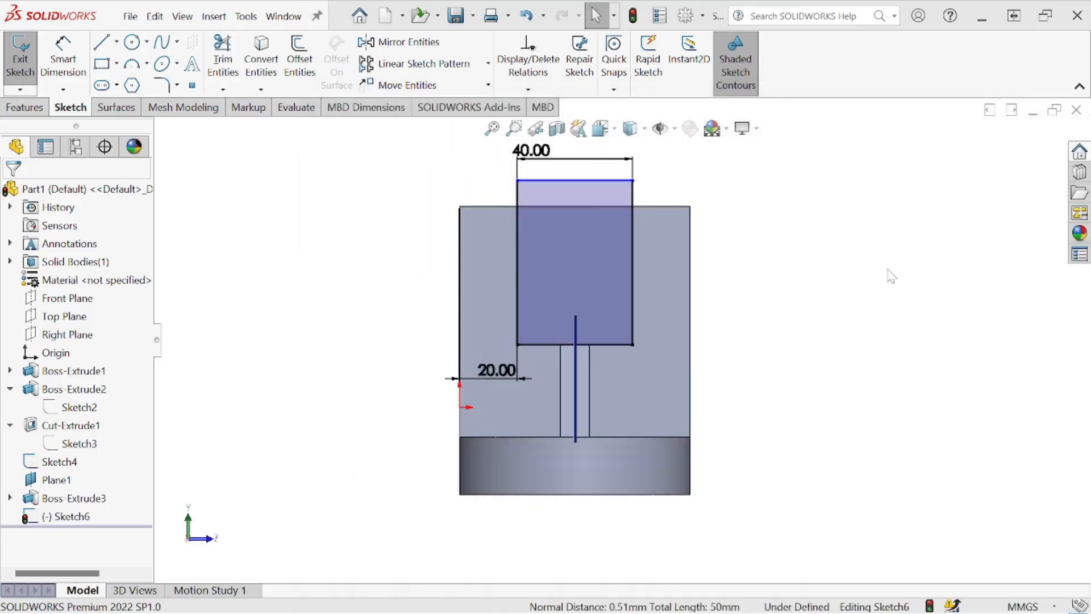
pyautogui.hotkey('ctrl', '7')
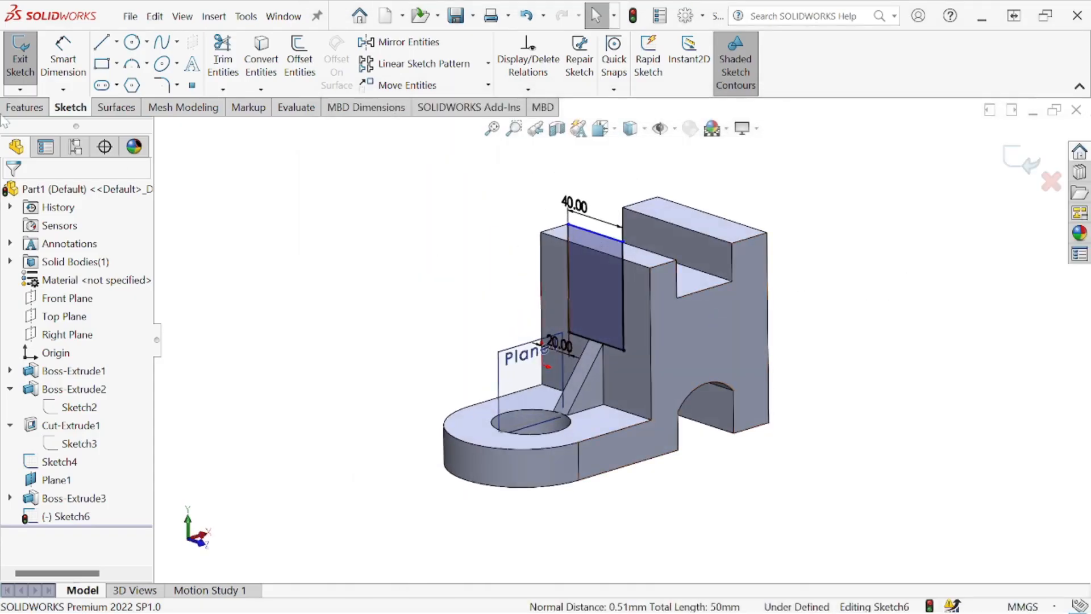
pyautogui.click(24, 106)
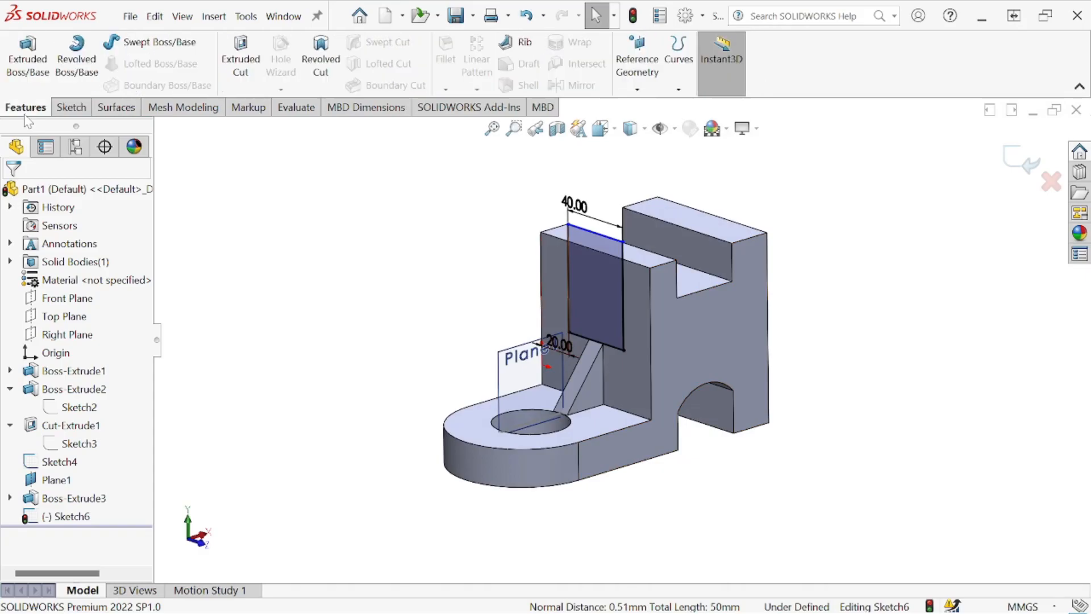
pyautogui.click(233, 88)
pyautogui.moveTo(392, 170); pyautogui.dragTo(315, 282, button='middle')
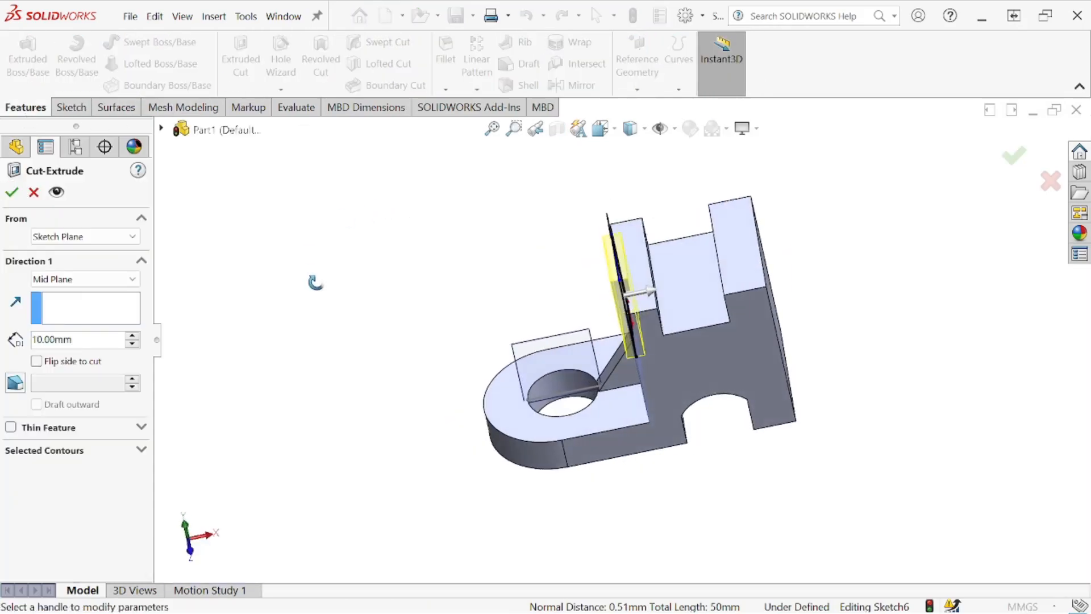
pyautogui.click(85, 279)
pyautogui.click(125, 307)
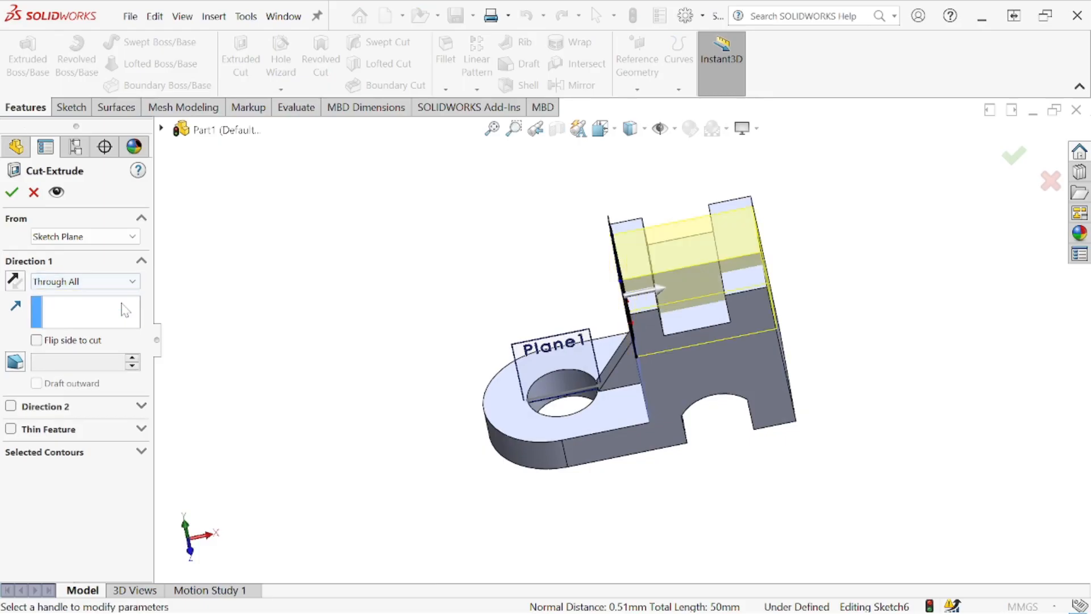
pyautogui.moveTo(316, 304); pyautogui.dragTo(339, 243, button='middle')
pyautogui.click(11, 192)
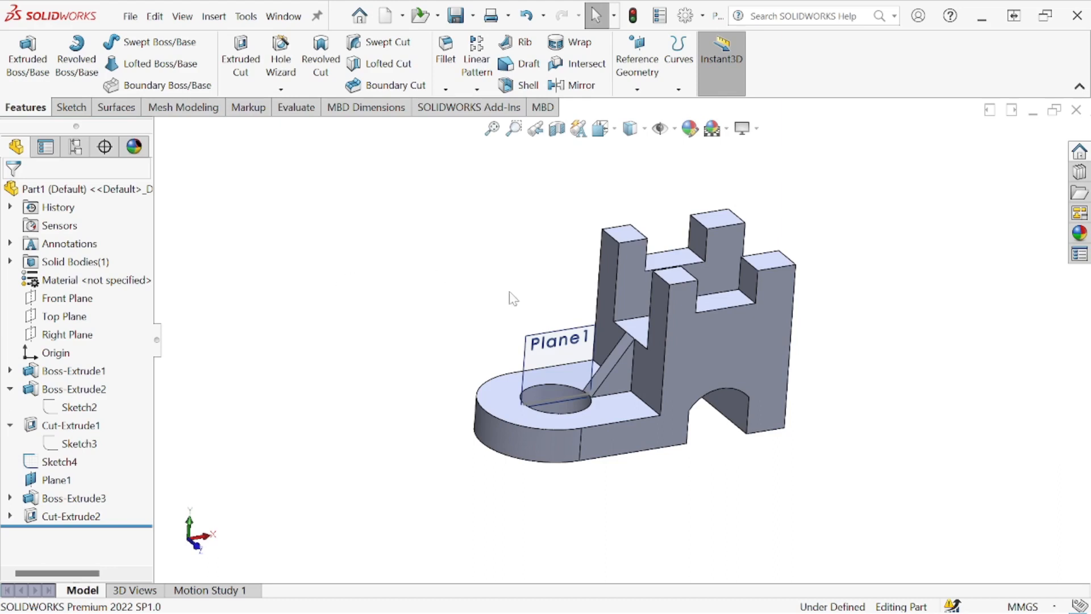
# - Hide the reference plane Plane1 and inspect the model from the side
pyautogui.click(580, 347)
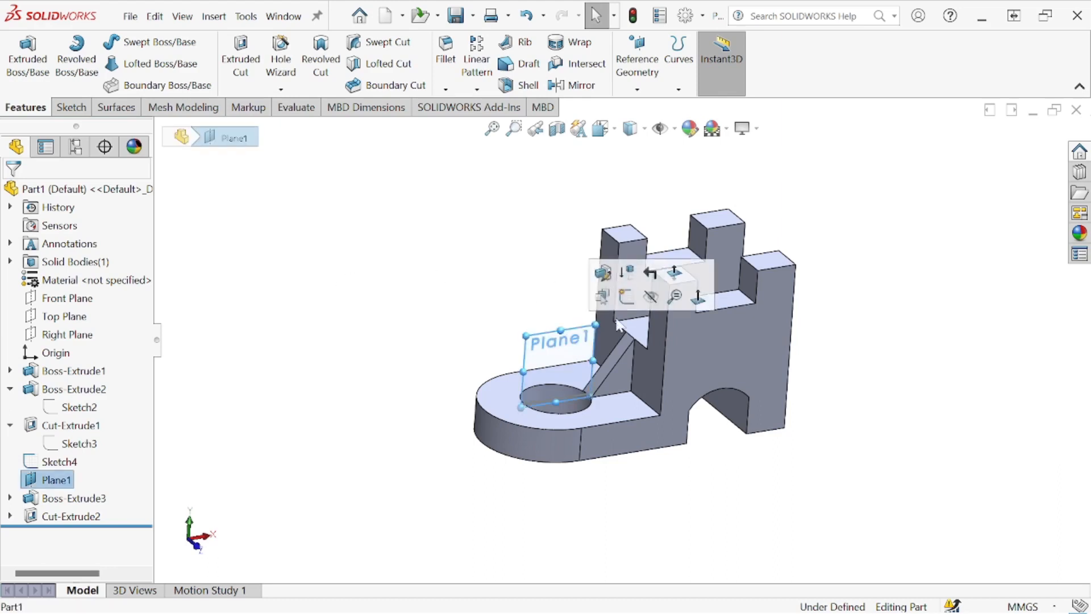
pyautogui.click(653, 303)
pyautogui.moveTo(665, 347); pyautogui.dragTo(658, 302, button='middle')
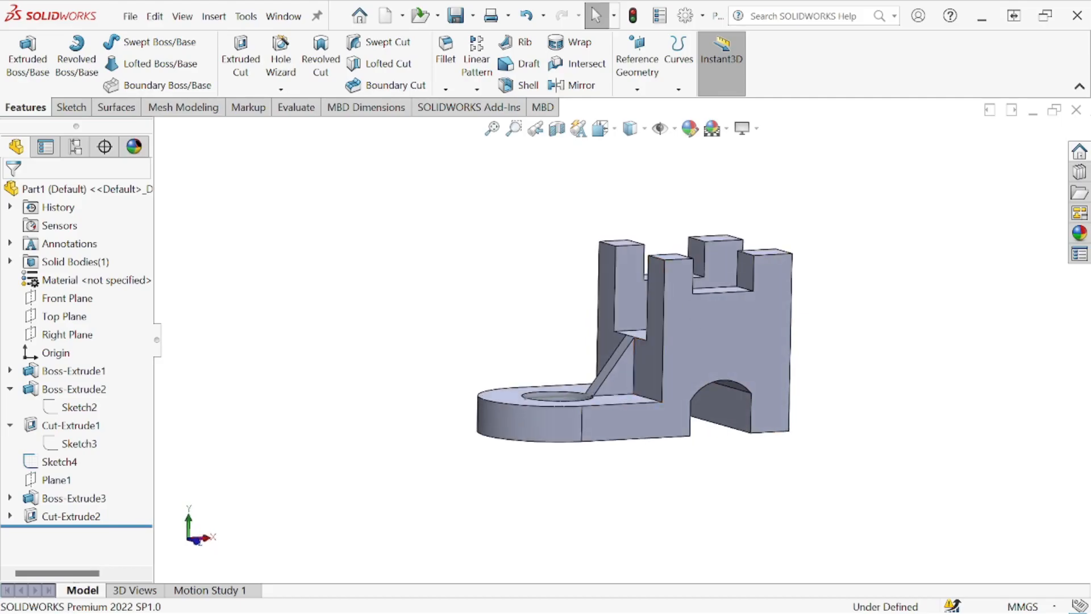
# - Change the model's display style to Shaded without edges
pyautogui.moveTo(1090, 156)
pyautogui.mouseDown()
pyautogui.moveTo(861, 204)
pyautogui.moveTo(919, 195)
pyautogui.moveTo(463, 189)
pyautogui.moveTo(477, 183)
pyautogui.mouseUp()
pyautogui.scroll(2, 890, 287)
pyautogui.moveTo(847, 293); pyautogui.dragTo(818, 318, button='middle')
pyautogui.scroll(-4, 872, 412)
pyautogui.moveTo(786, 367); pyautogui.dragTo(795, 403, button='middle')
pyautogui.scroll(2, 802, 392)
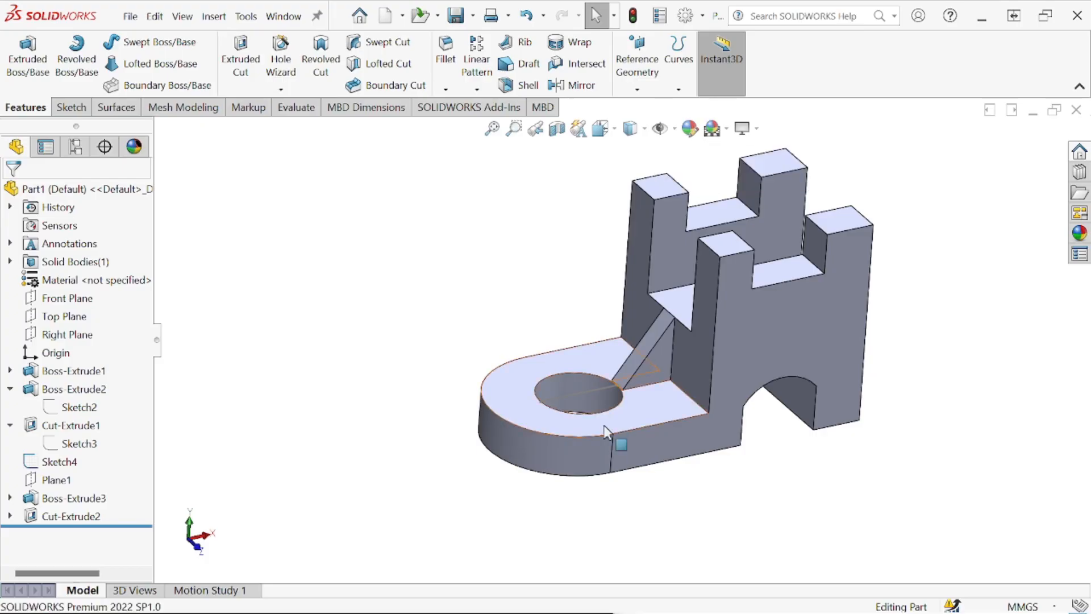
pyautogui.click(584, 390)
pyautogui.click(645, 356)
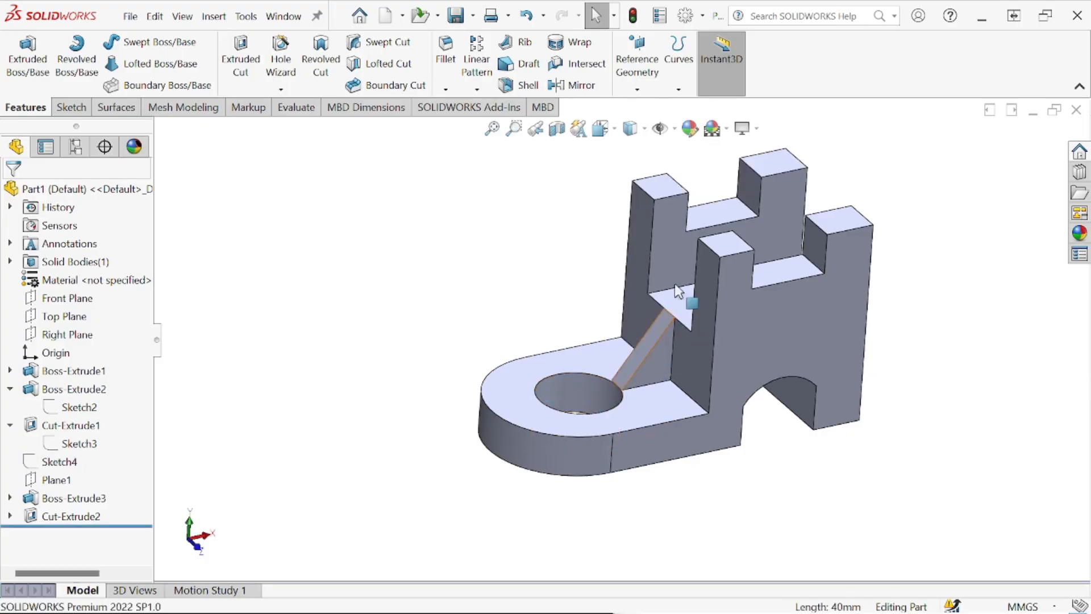
pyautogui.click(645, 131)
pyautogui.click(634, 174)
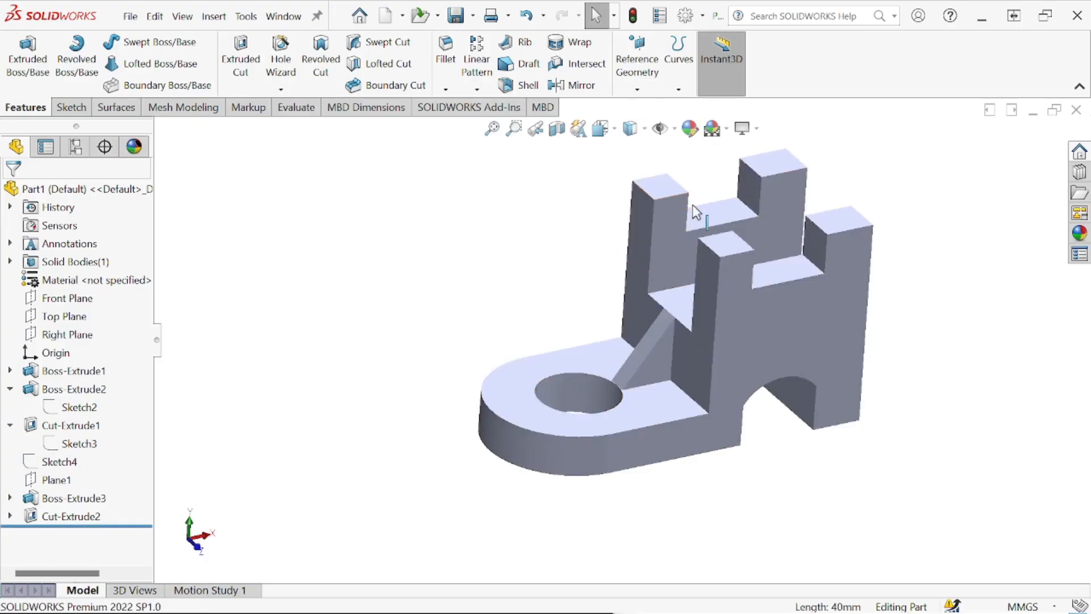
# - Examine the shaded bracket's tower corners, rib, arch and base from several angles
pyautogui.scroll(3, 658, 271)
pyautogui.moveTo(656, 276); pyautogui.dragTo(665, 197, button='middle')
pyautogui.scroll(-5, 679, 293)
pyautogui.moveTo(672, 291); pyautogui.dragTo(653, 342, button='middle')
pyautogui.scroll(2, 654, 345)
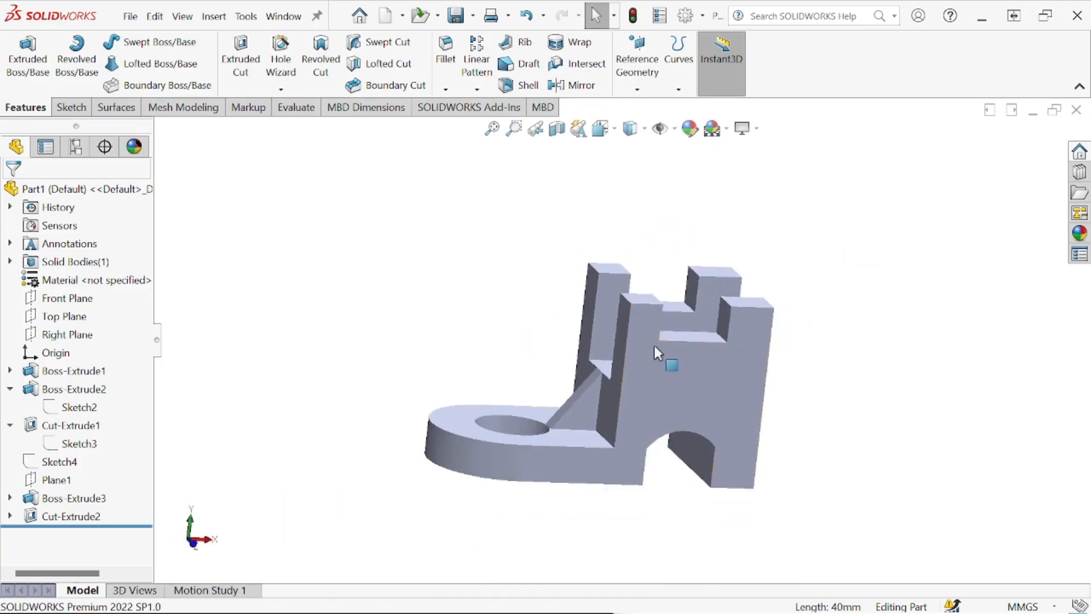
pyautogui.moveTo(775, 304); pyautogui.dragTo(778, 344, button='middle')
pyautogui.press('Escape')
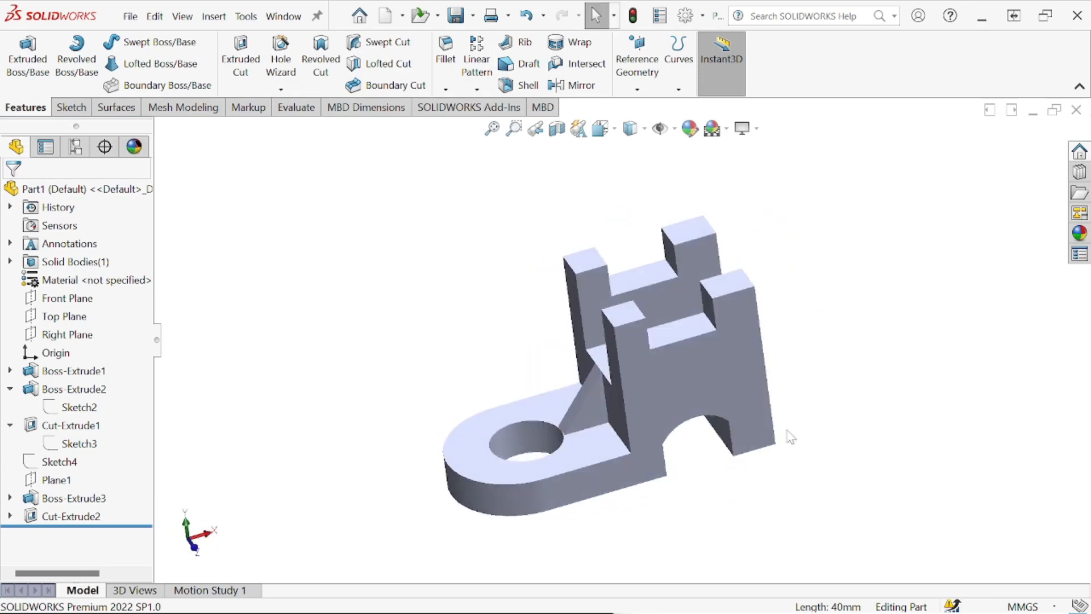
# - Bring up the reference drawing in the image viewer and place it beside the bracket to compare the two
pyautogui.moveTo(489, 608)
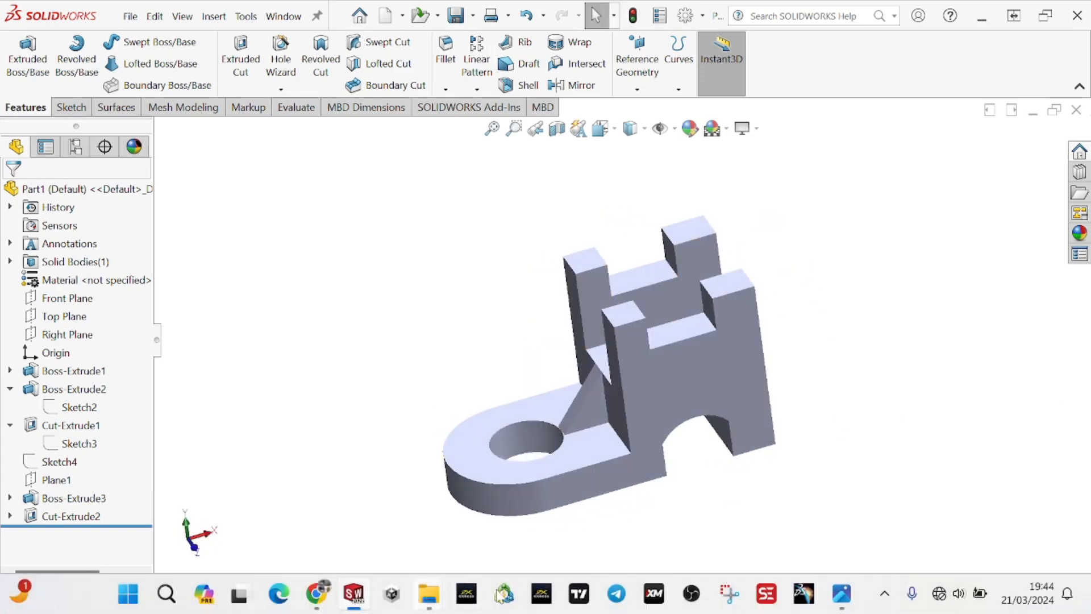
pyautogui.click(839, 595)
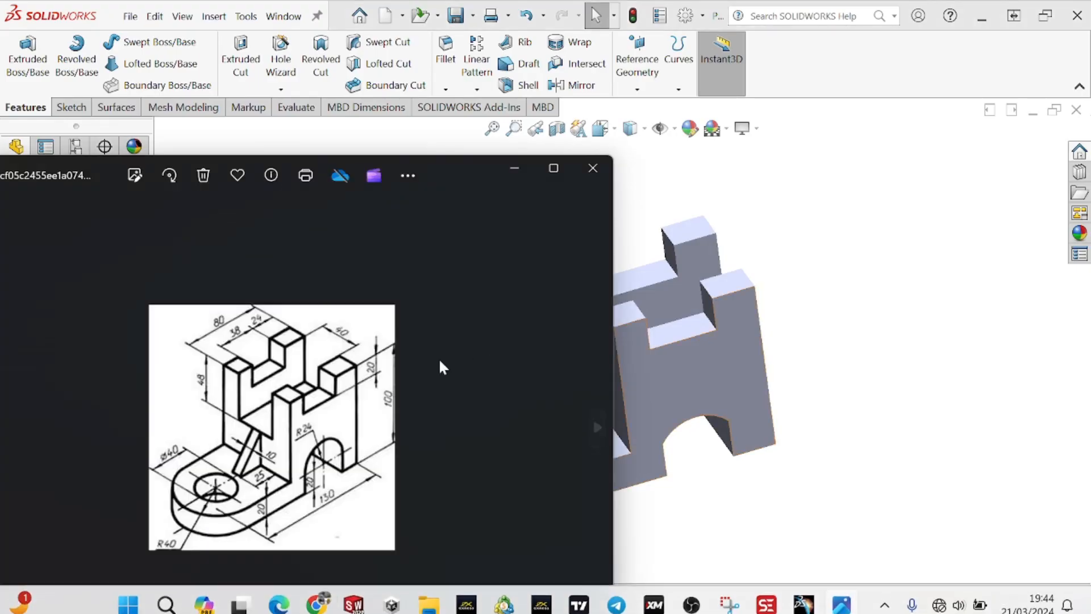
pyautogui.scroll(3, 683, 376)
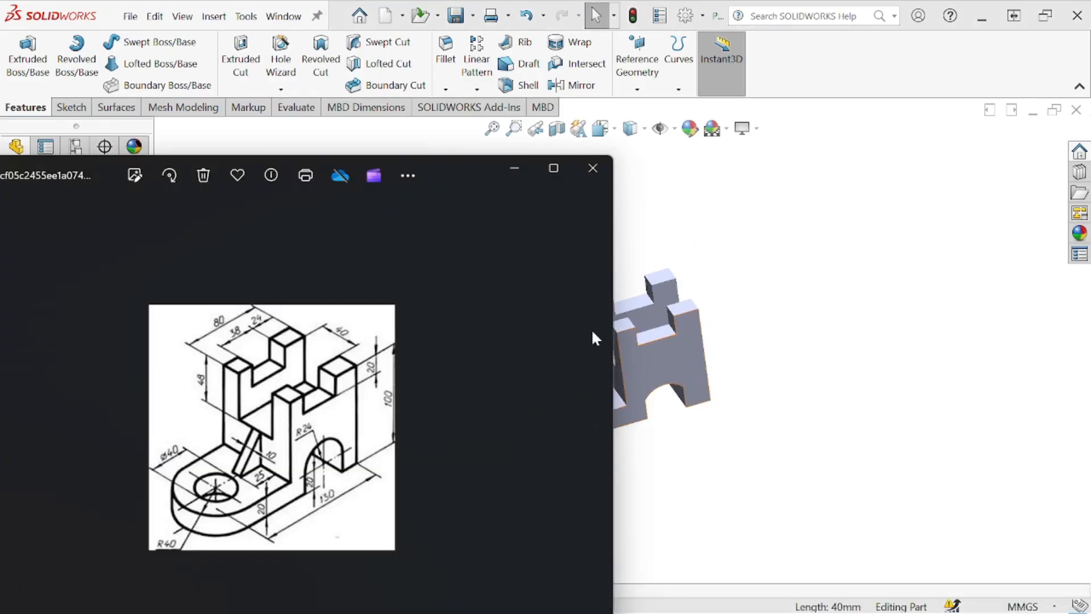
pyautogui.moveTo(441, 173); pyautogui.dragTo(323, 132)
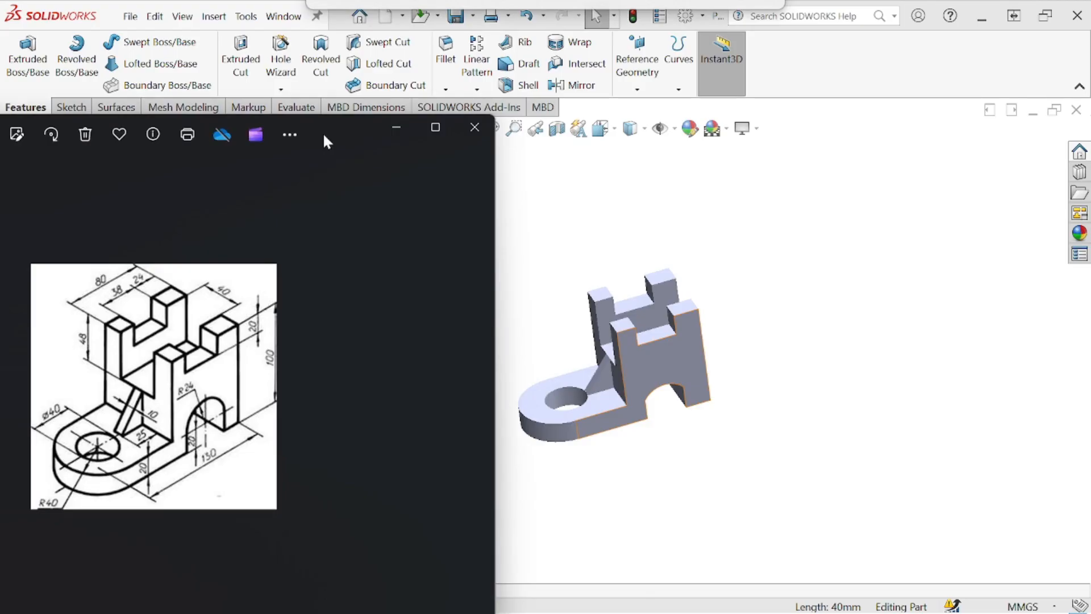